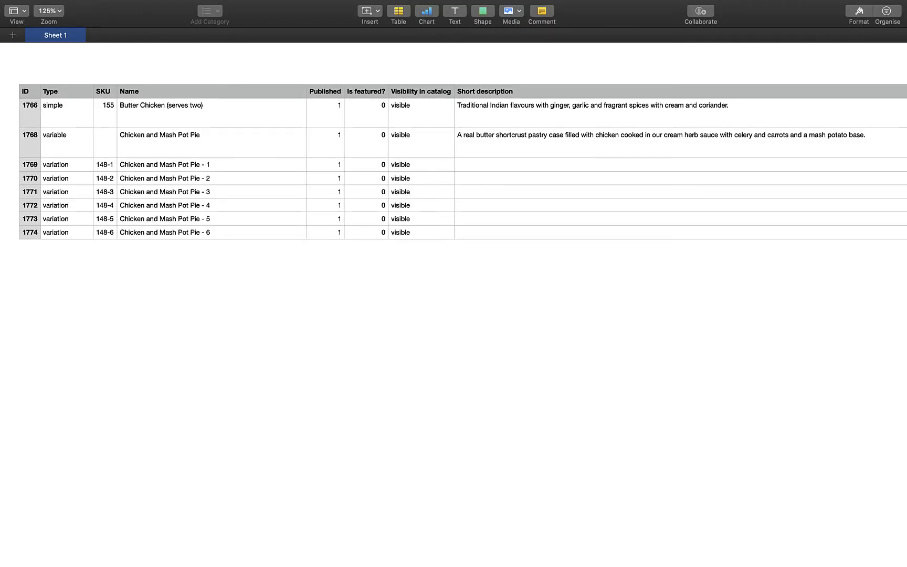
Step: Review the product types in the exported rows and the table's columns, from type and description to pricing and serving-size attributes
click(66, 141)
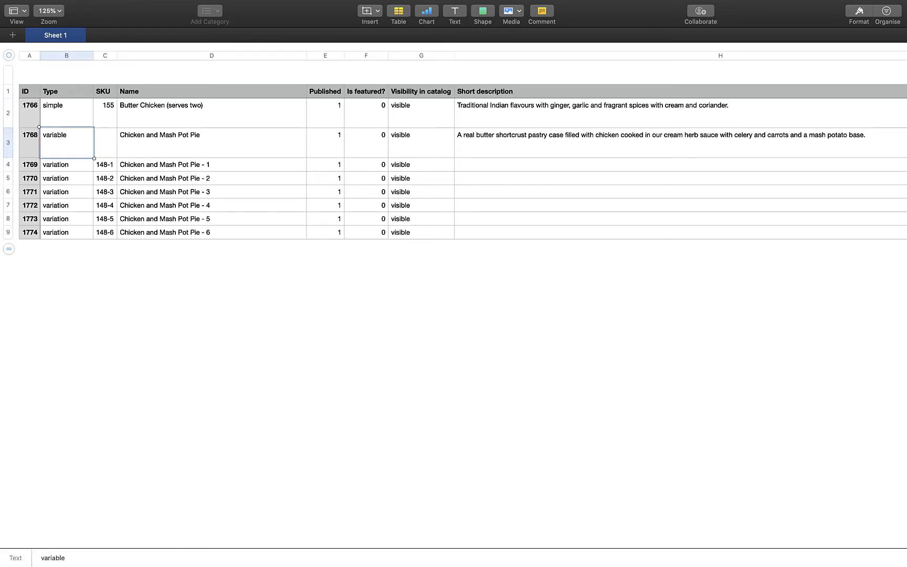
click(66, 165)
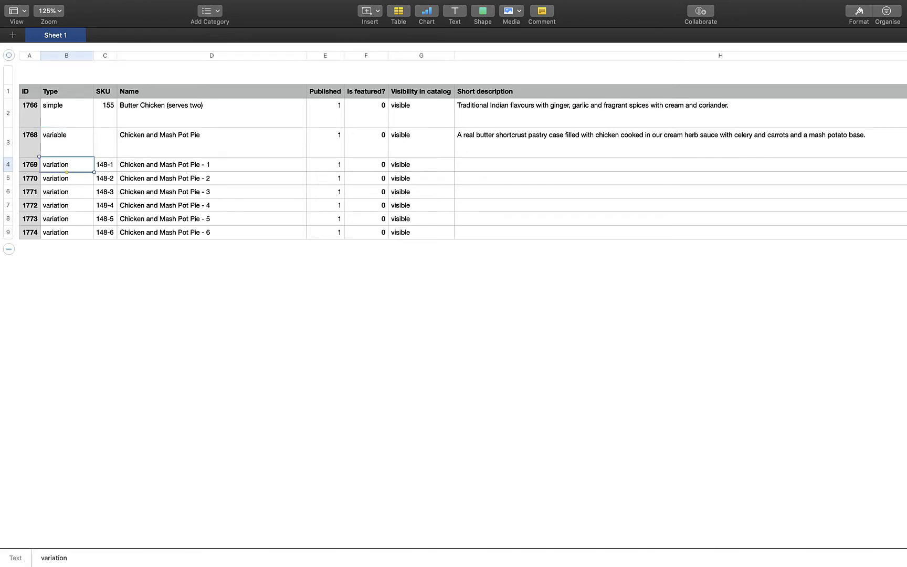
click(168, 325)
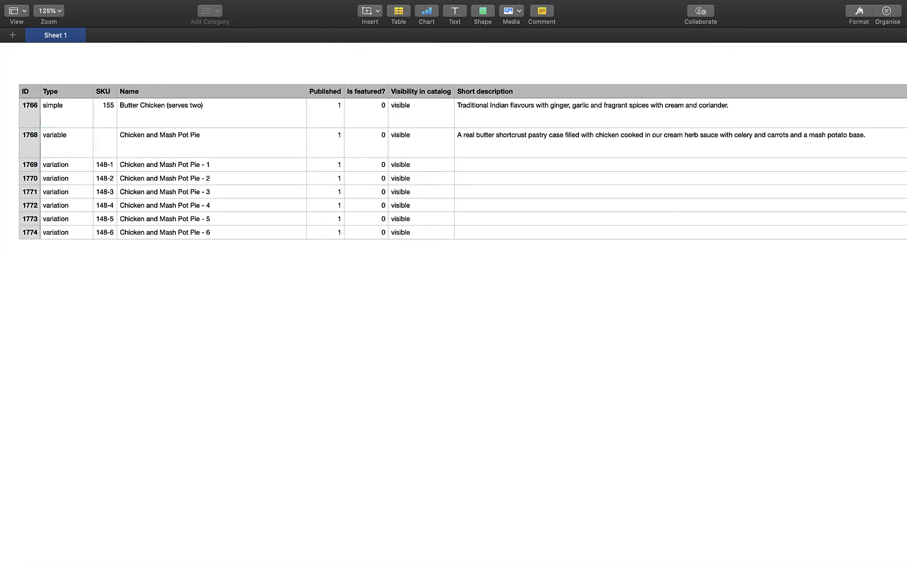
click(681, 233)
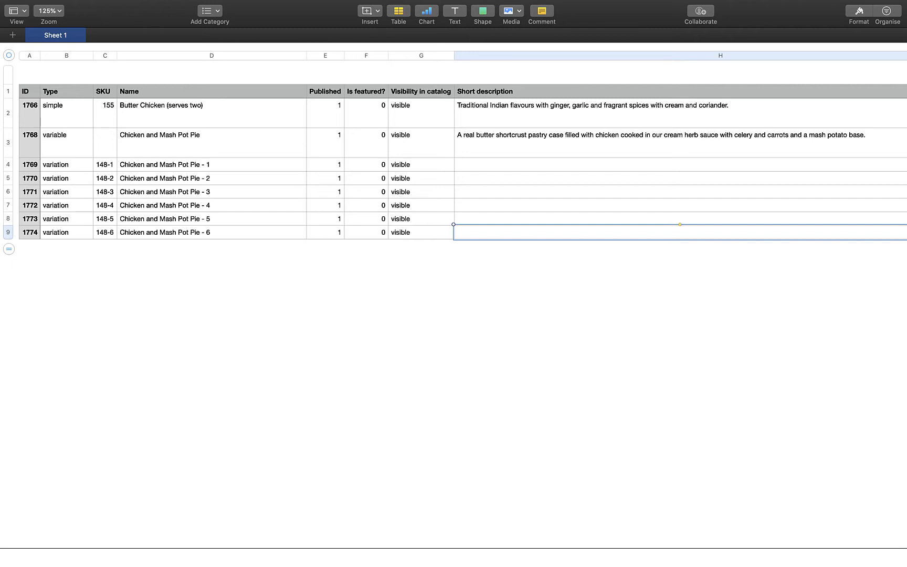
scroll(453, 158, right, 10)
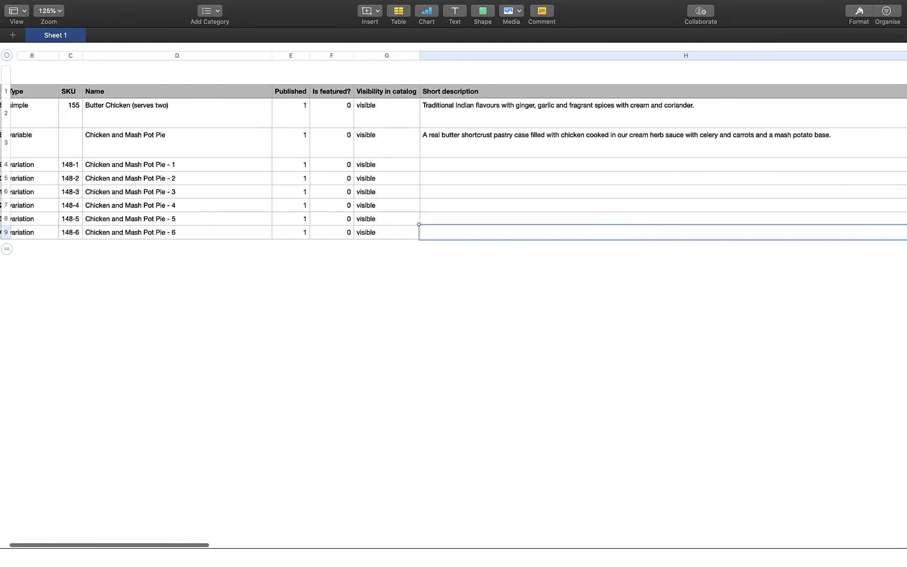
scroll(454, 157, right, 15)
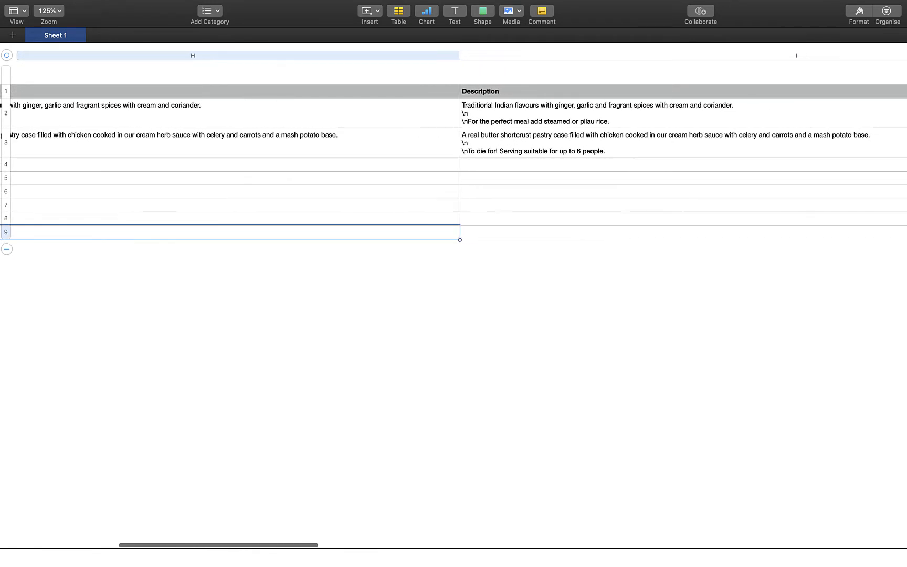
scroll(453, 157, right, 12)
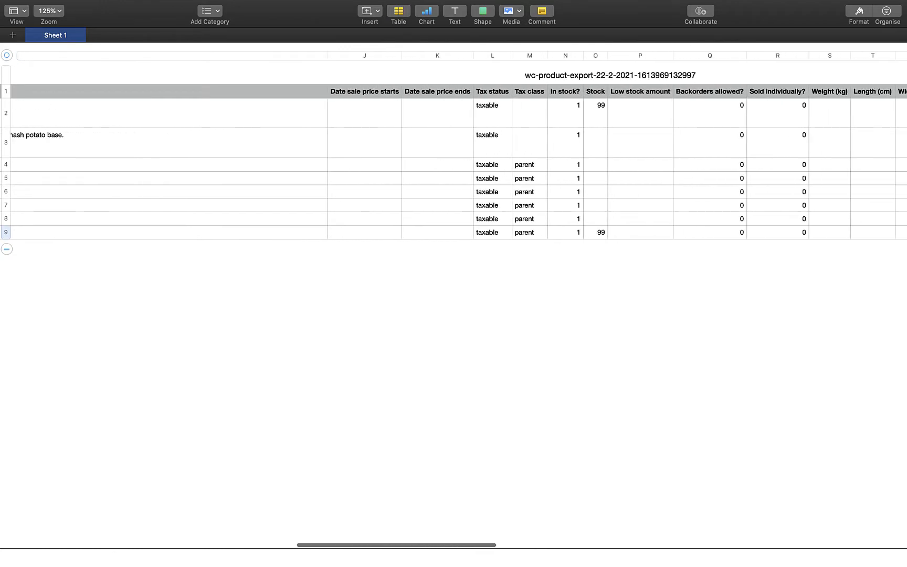
scroll(453, 157, right, 7)
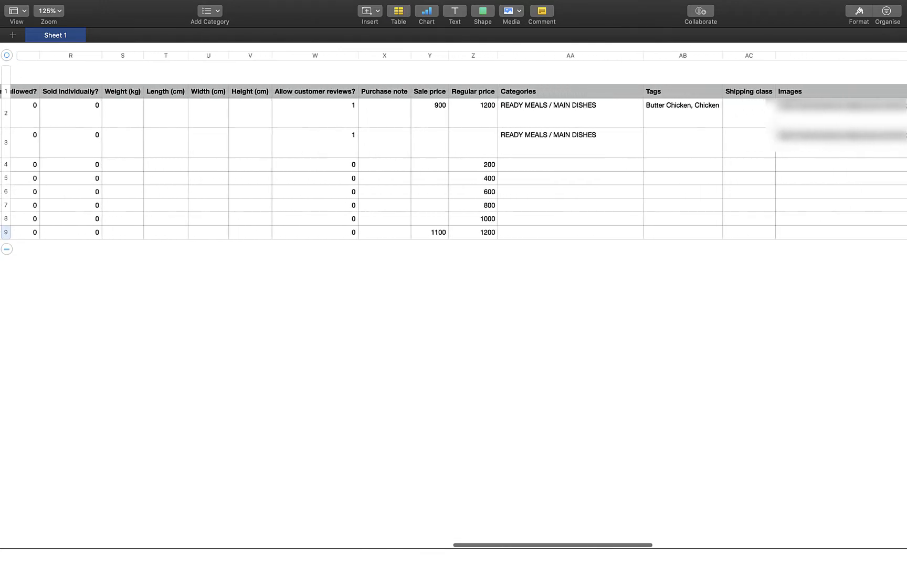
scroll(454, 157, right, 8)
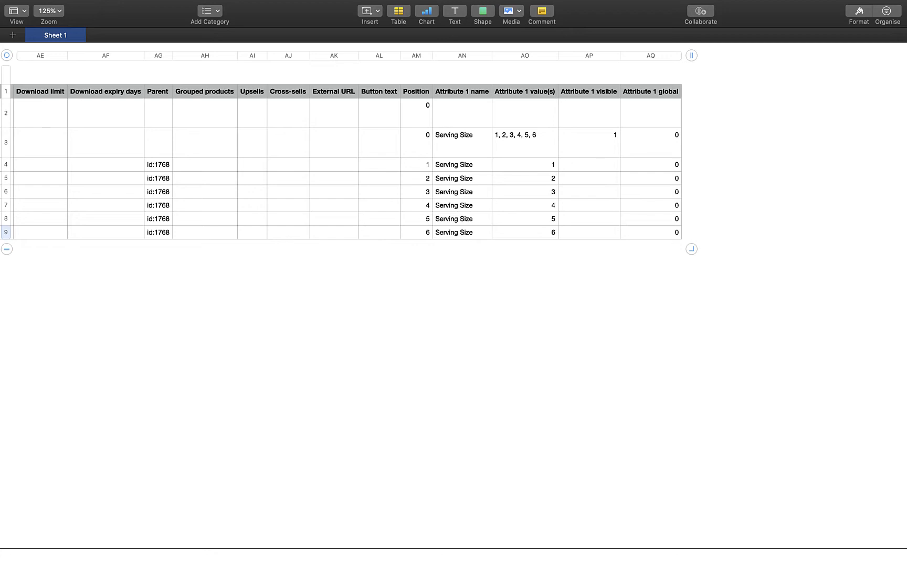
Step: Delete the unused columns from Grouped products through Button text
click(379, 55)
shift+click(205, 55)
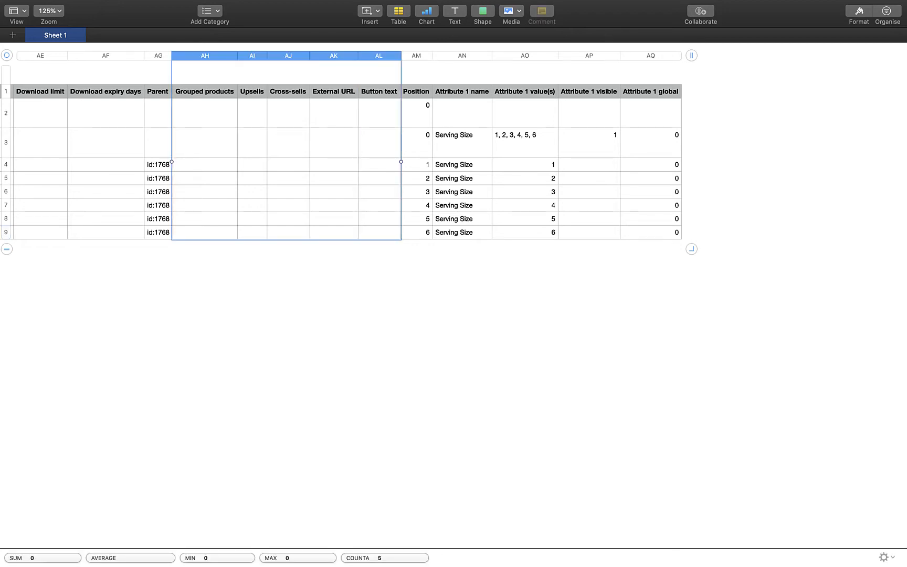
right_click(204, 55)
click(260, 187)
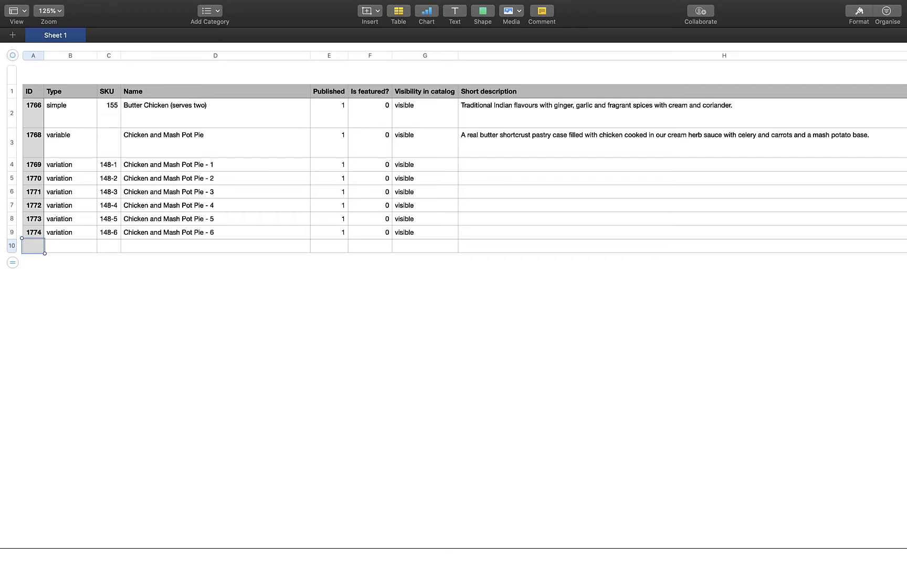
Step: Set the type of the empty row below the last variation to simple, as in the Butter Chicken row
click(33, 233)
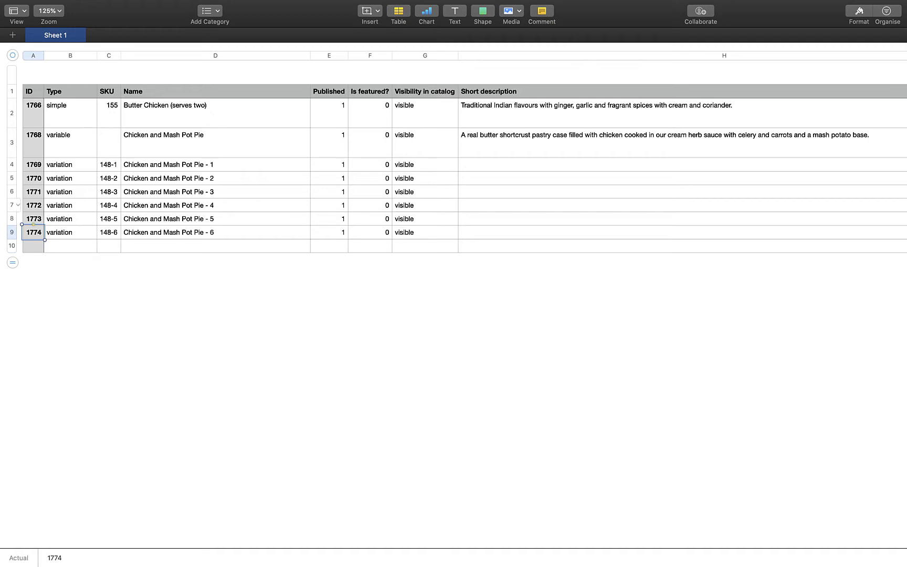
click(70, 245)
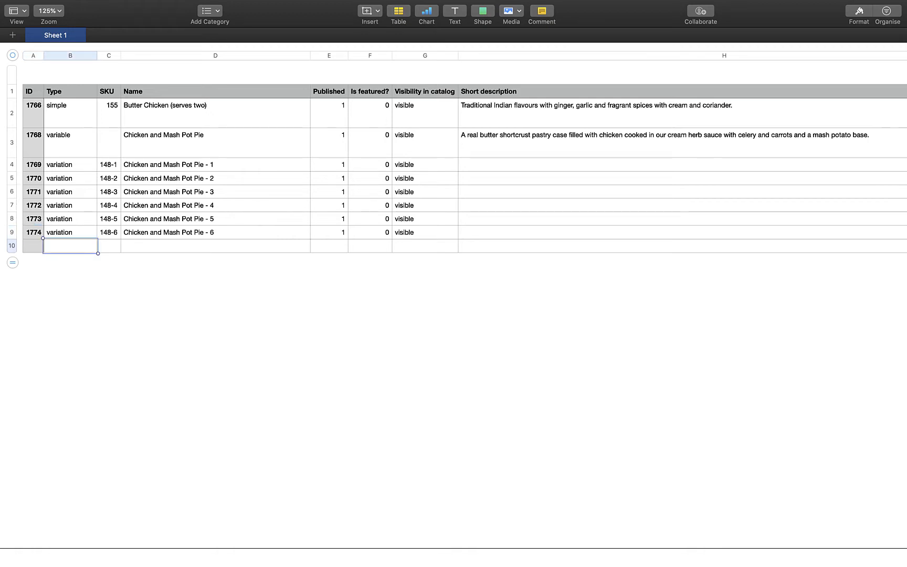
click(70, 113)
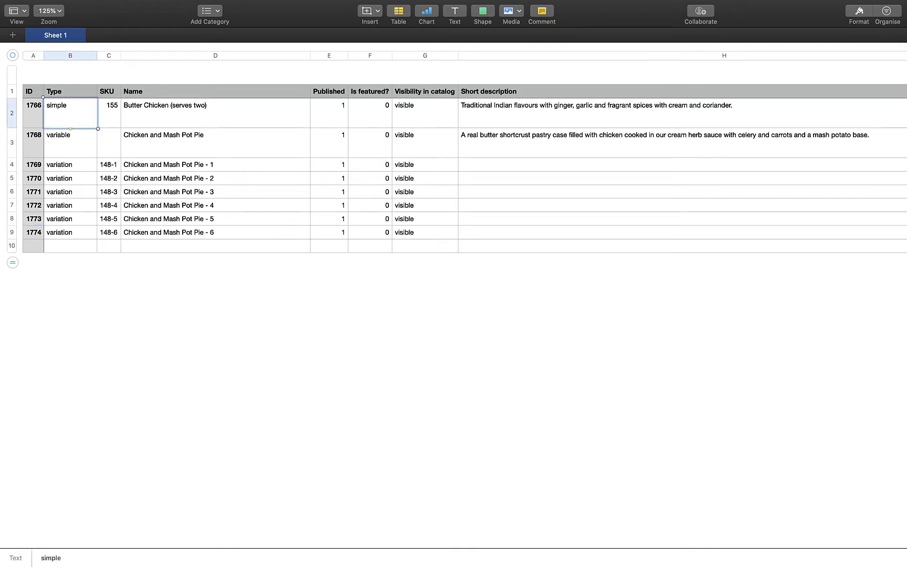
click(70, 246)
text(simple)
Step: Enter SKU 69, the name Chicken Art Pesto (serves two) and Published value 1 in row 10
click(109, 246)
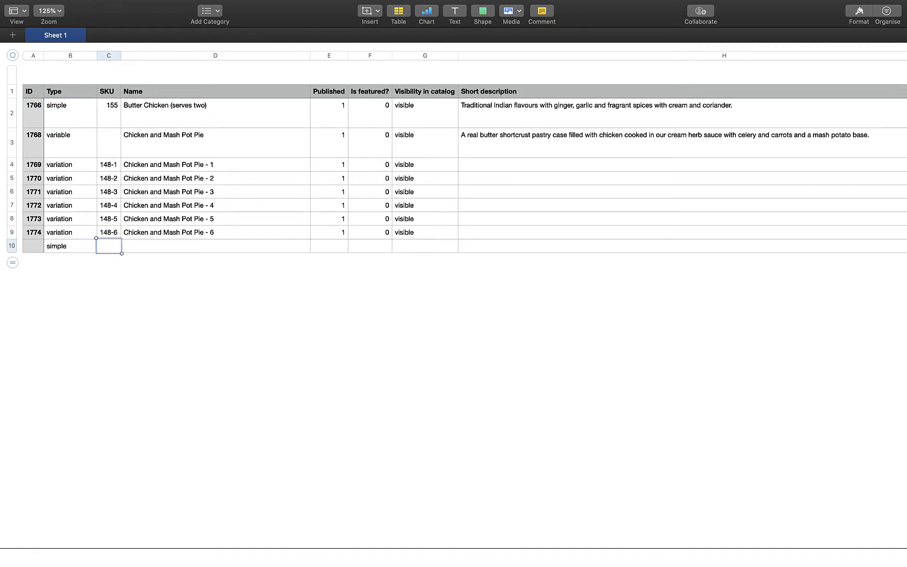
text(69)
key(Tab)
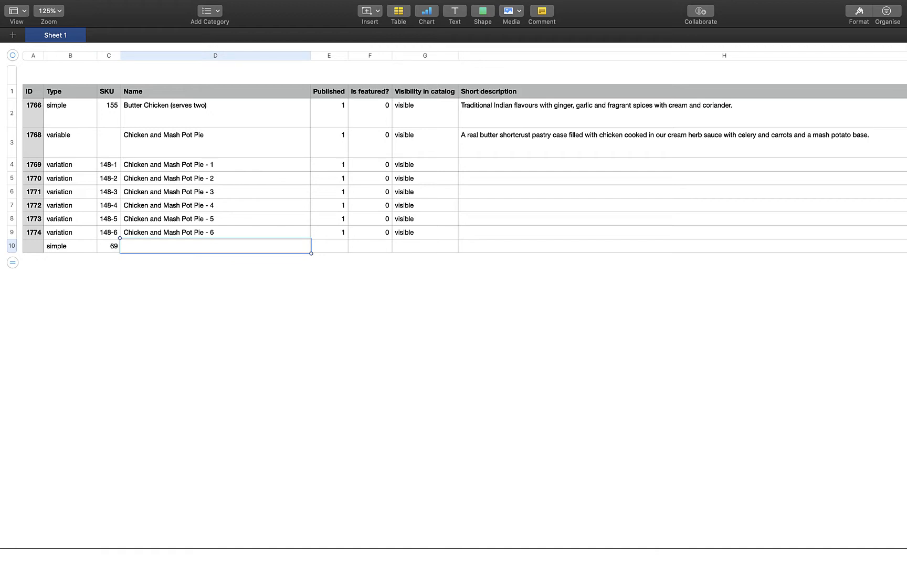
text(Chicken Art Pesto (serves two))
key(Tab)
text(1)
key(Tab)
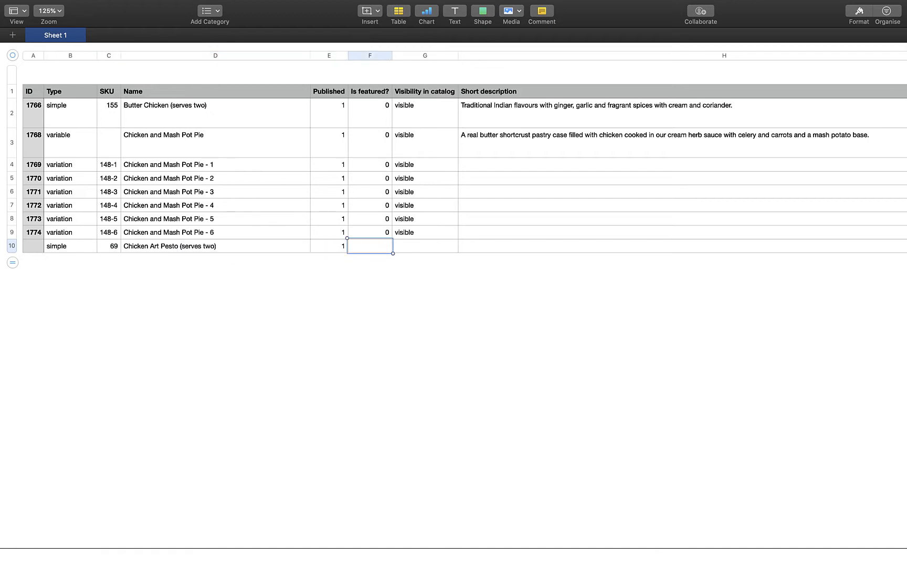
Step: Delete the Is featured? column from the table
text(0)
key(Left)
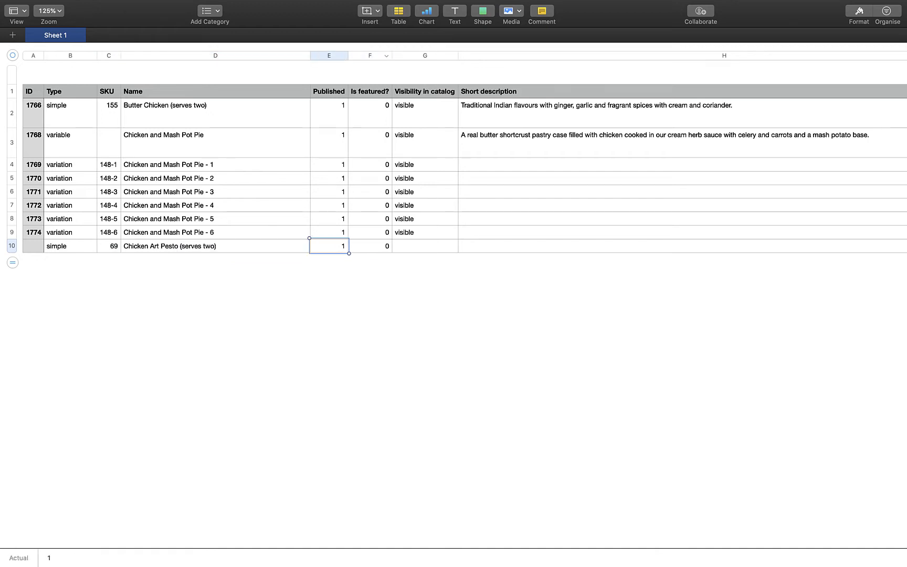
click(386, 55)
click(414, 205)
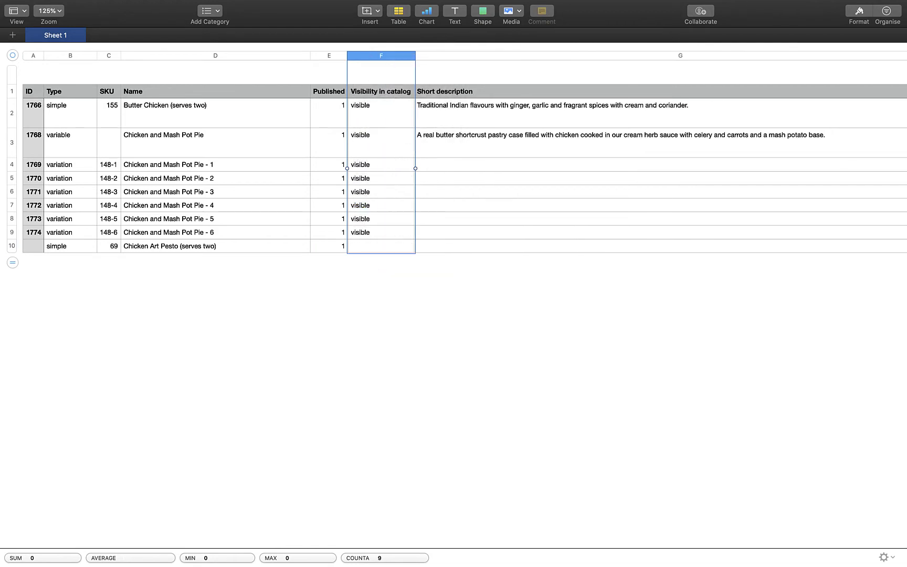
Step: Set the Chicken Art Pesto row's catalog visibility to visible, leaving its short description blank
scroll(454, 294, right, 2)
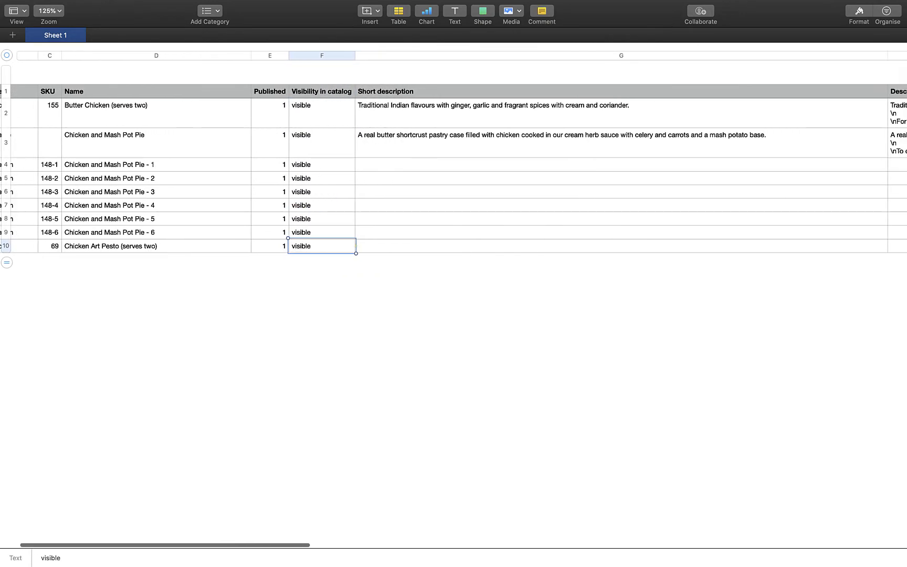
click(473, 246)
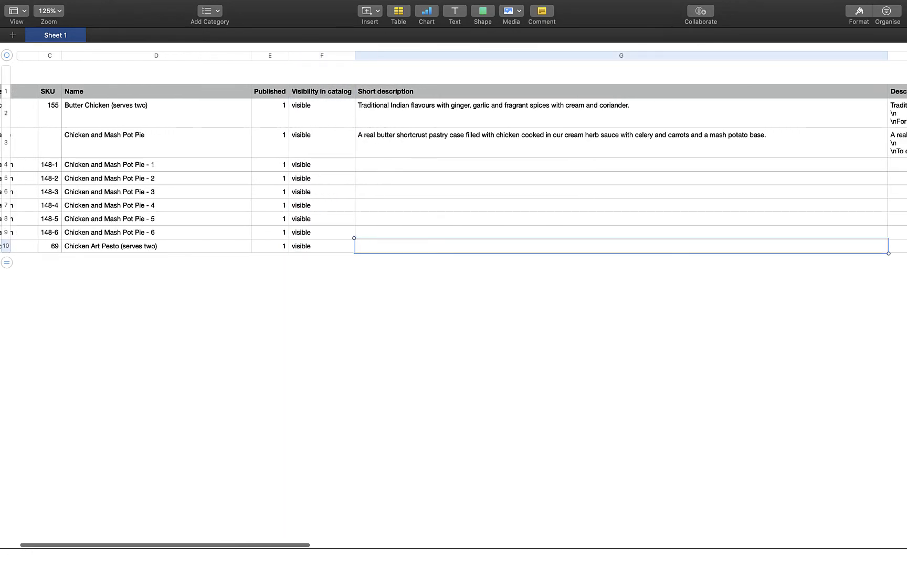
scroll(454, 294, left, 2)
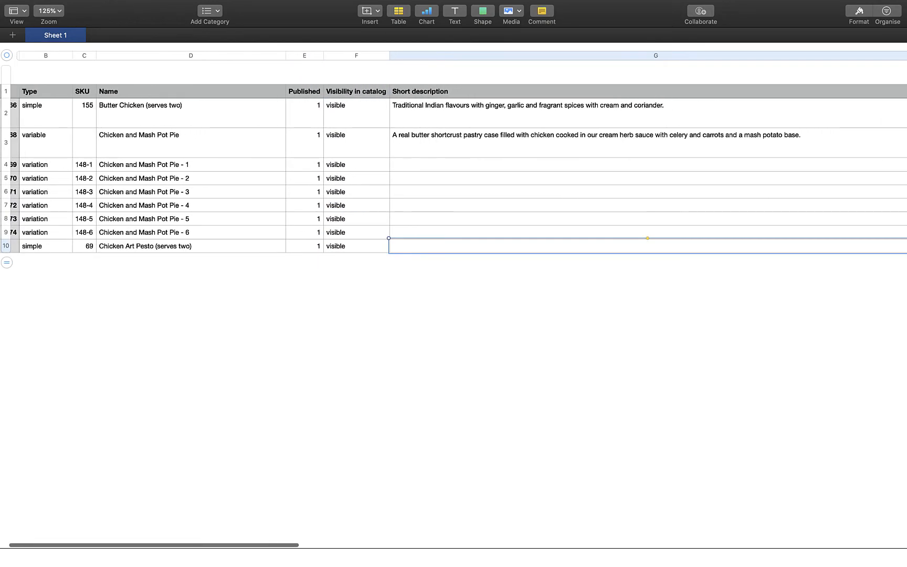
key(Left)
double_click(472, 245)
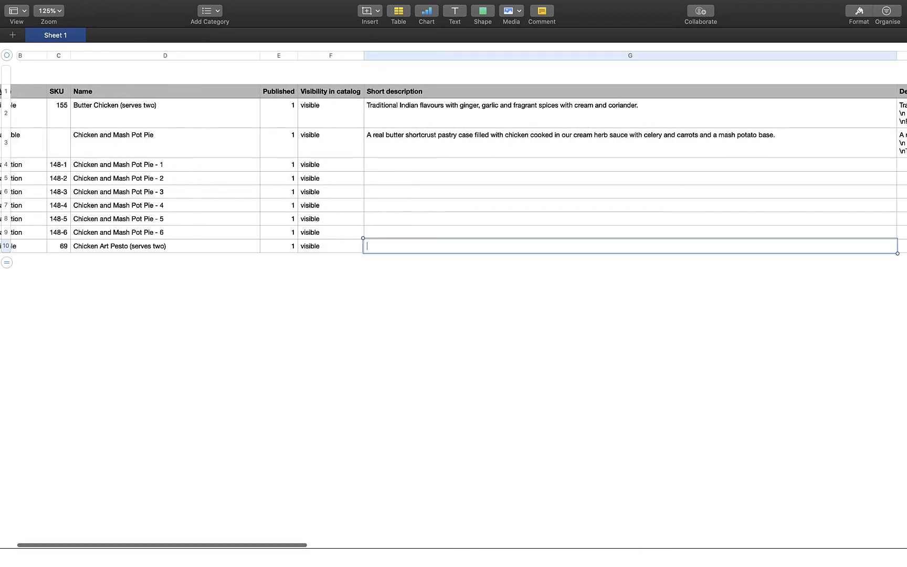
click(472, 326)
Step: Copy the taxable status from the last variation row into the Chicken Art Pesto row
scroll(454, 325, right, 4)
scroll(453, 294, right, 6)
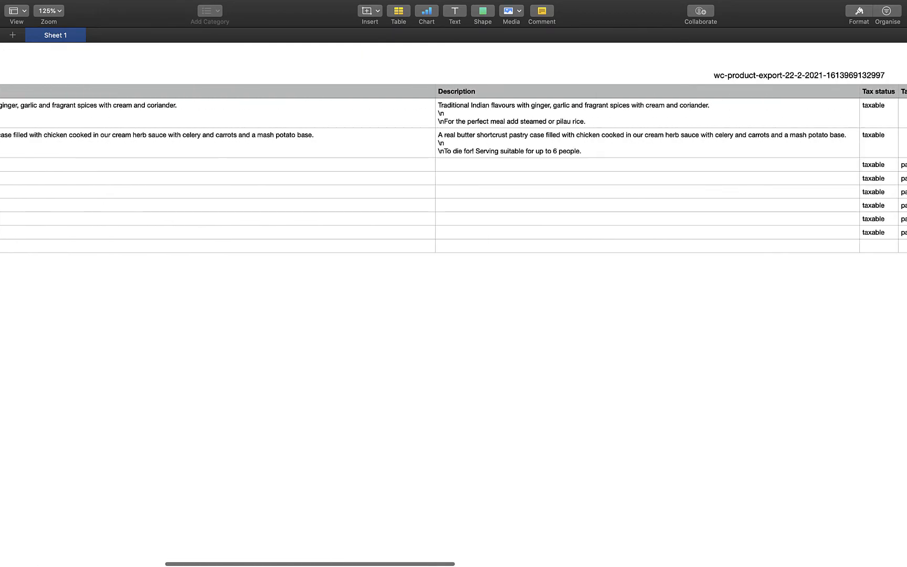
click(647, 245)
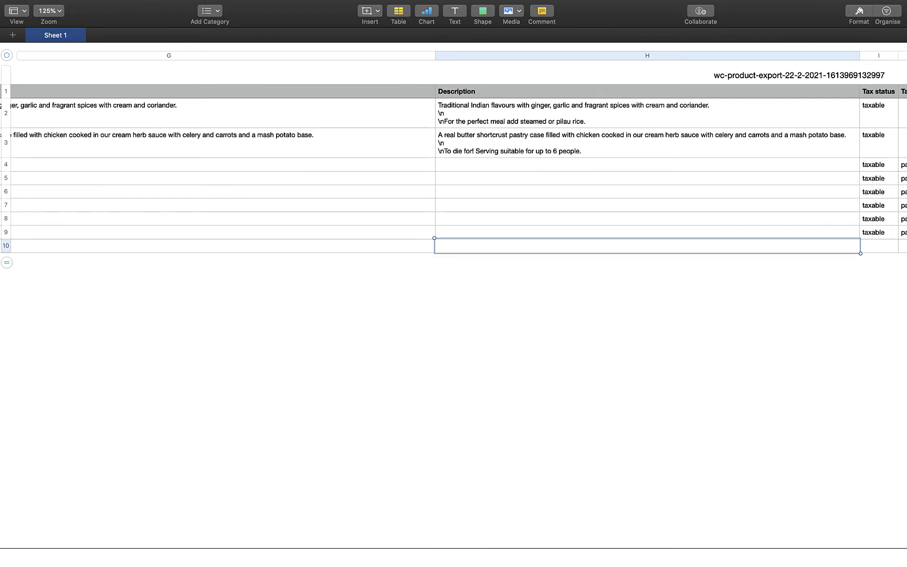
scroll(453, 245, right, 8)
click(430, 55)
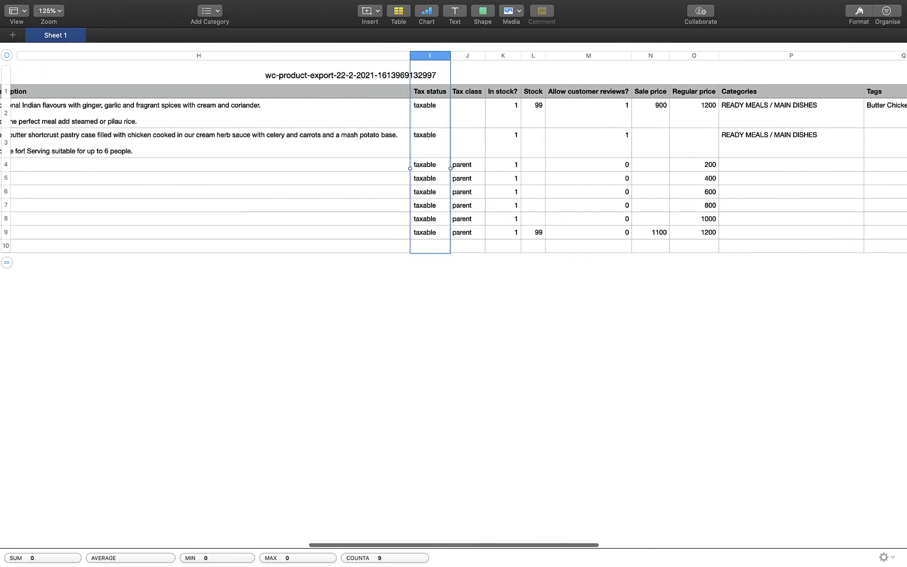
click(455, 294)
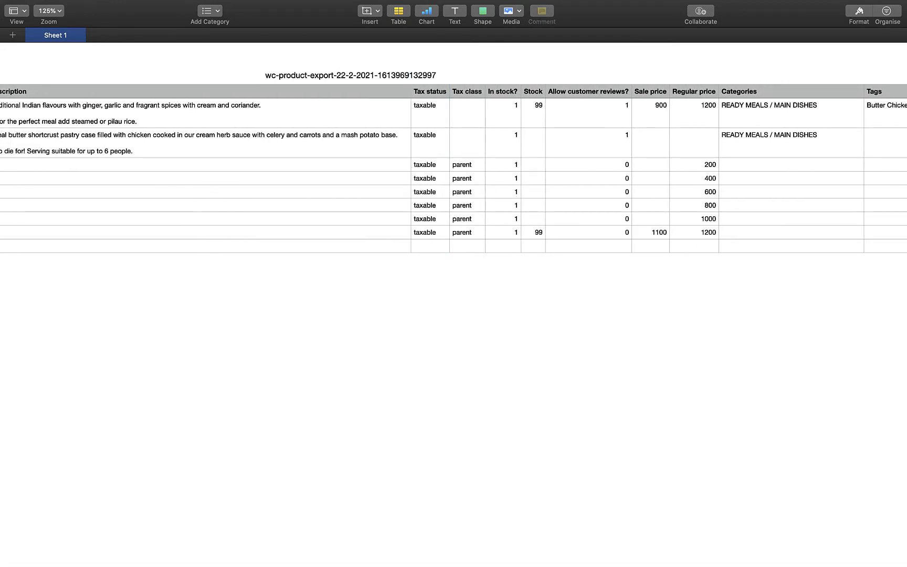
click(430, 233)
key(super+c)
click(430, 245)
key(super+v)
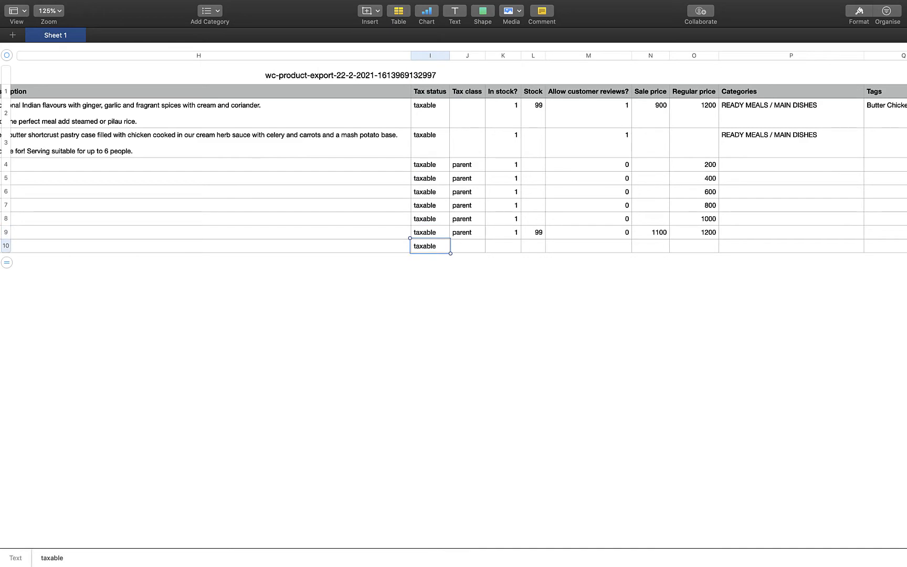
Step: Fill the entire Butter Chicken row with bright green
click(6, 112)
scroll(453, 294, left, 20)
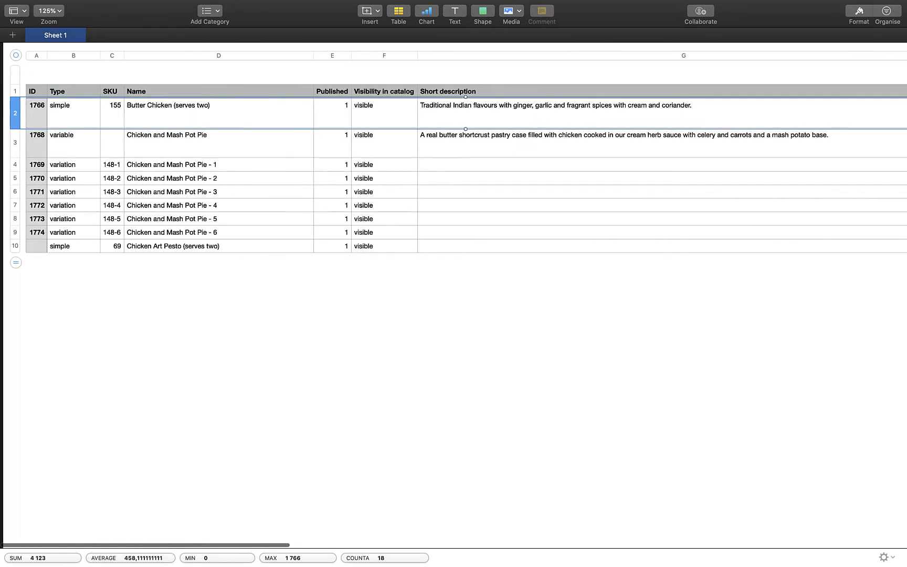
scroll(453, 294, right, 20)
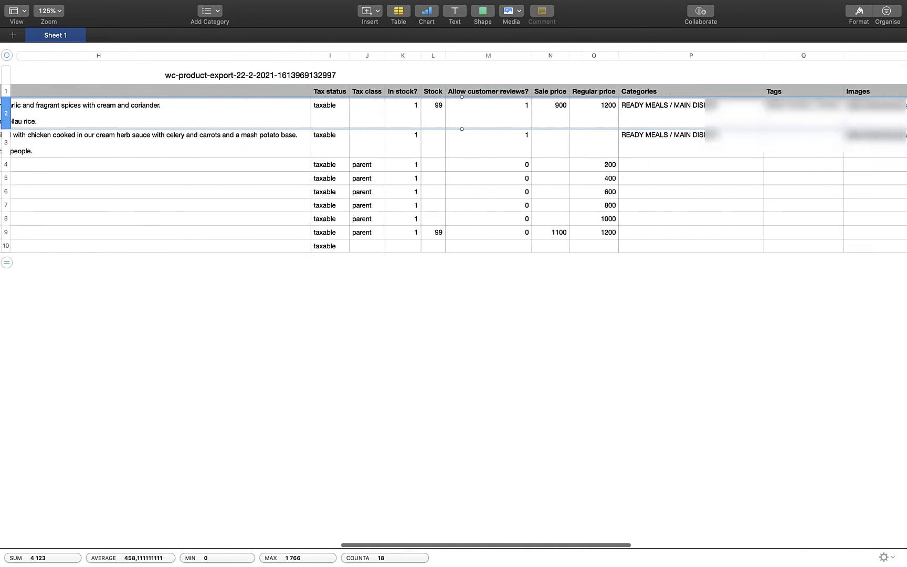
scroll(454, 294, right, 5)
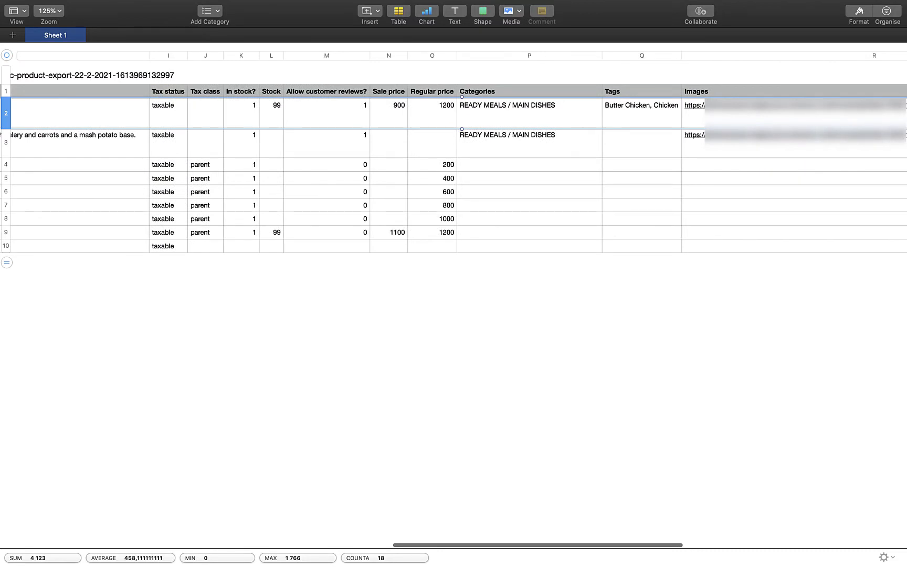
key(alt+super+i)
click(815, 35)
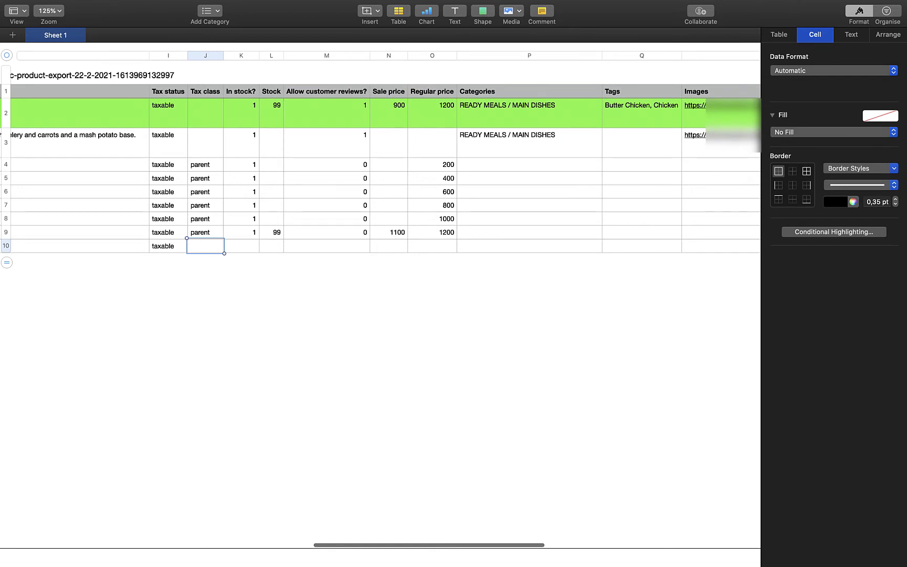
Step: Set the In stock? value of the Chicken Art Pesto row to 1
click(241, 246)
text(1)
click(252, 310)
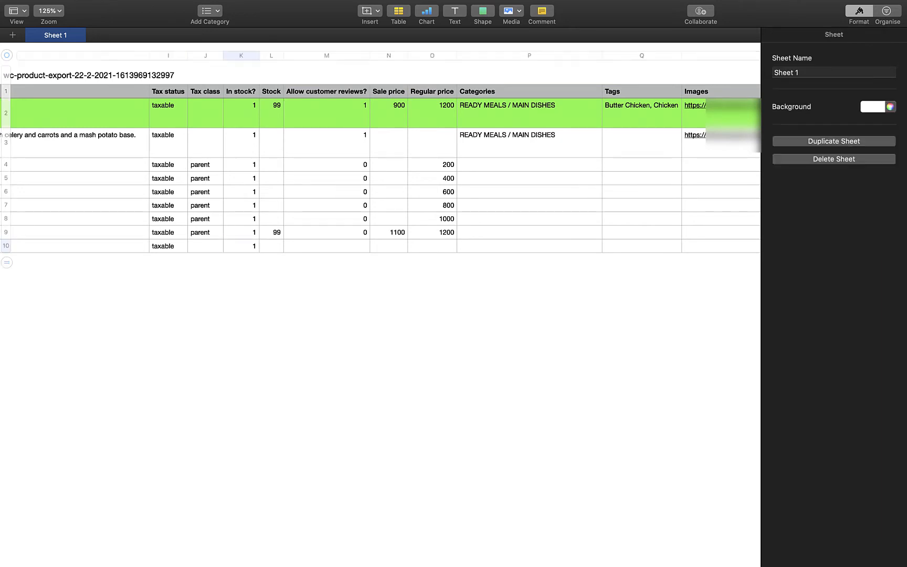
click(272, 246)
click(272, 246)
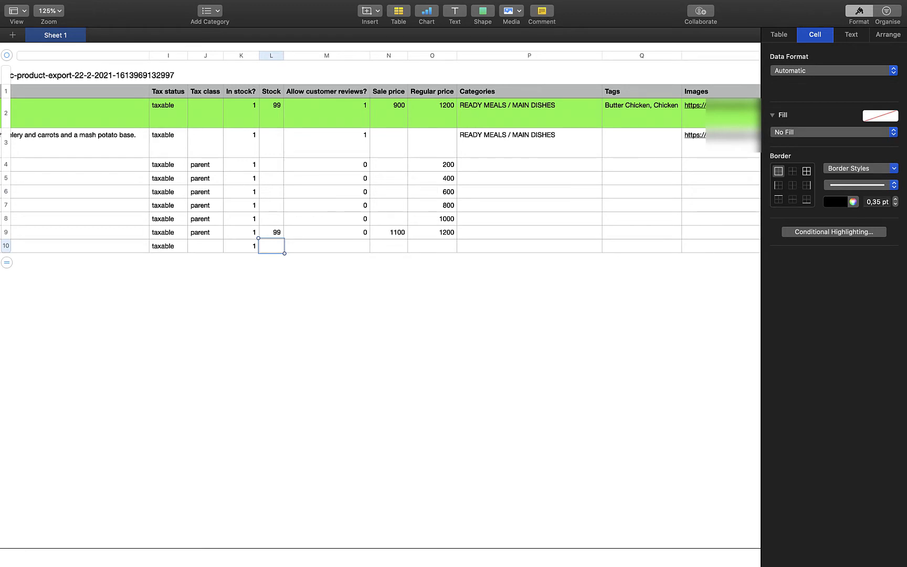
click(283, 310)
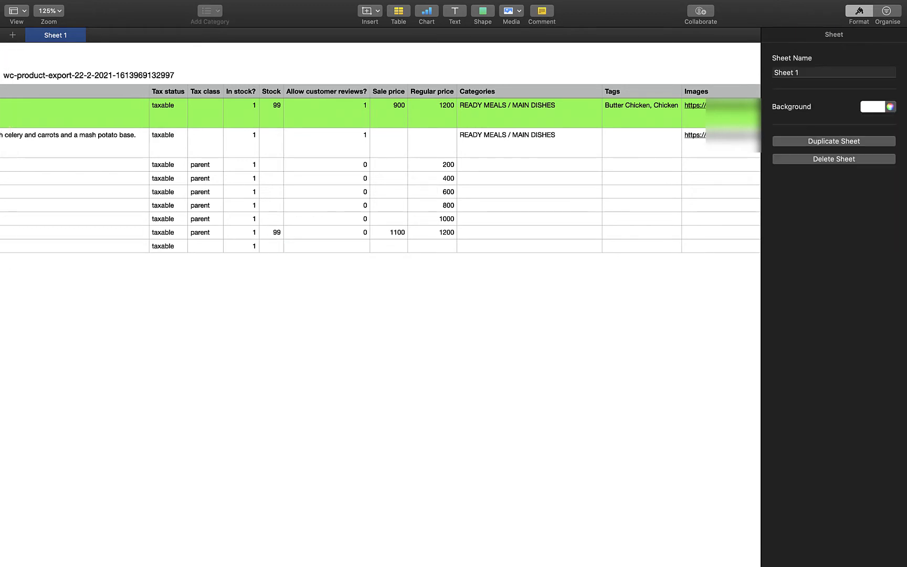
Step: Set Allow customer reviews? to 0 for the Chicken Art Pesto, Butter Chicken, and Chicken and Mash Pot Pie parent rows
click(326, 246)
text(0)
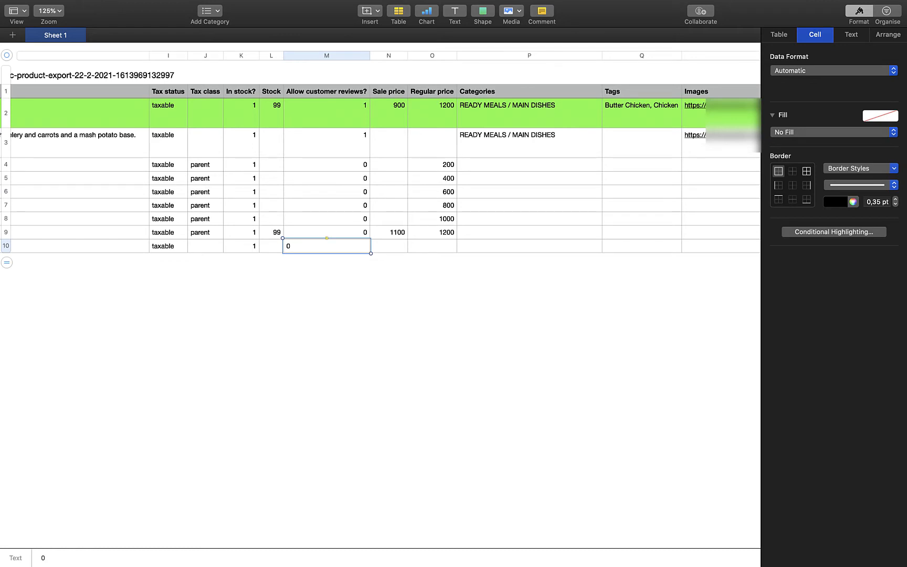
key(Return)
text(0)
key(Return)
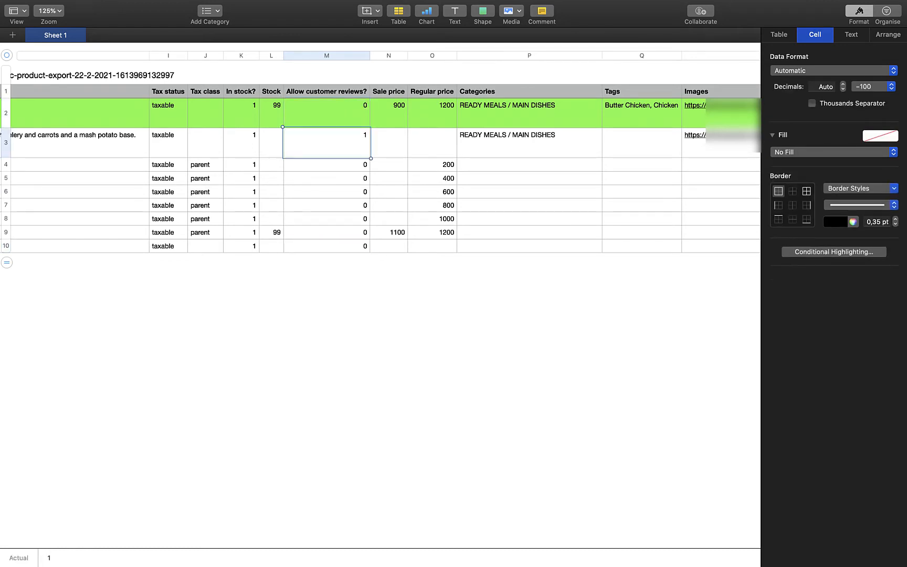
text(0)
click(432, 192)
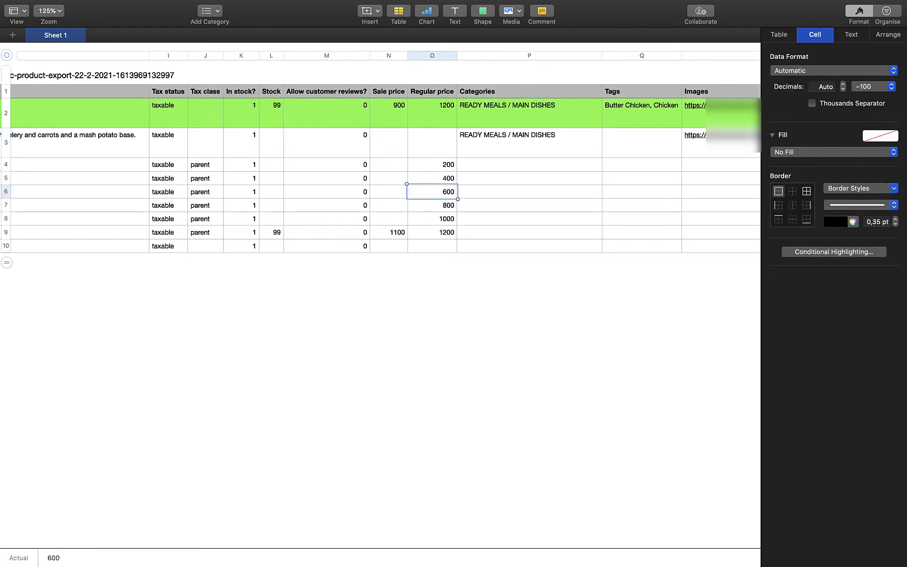
click(399, 294)
Step: Leave the Chicken Art Pesto row's sale price blank and set its regular price to 1500
click(389, 246)
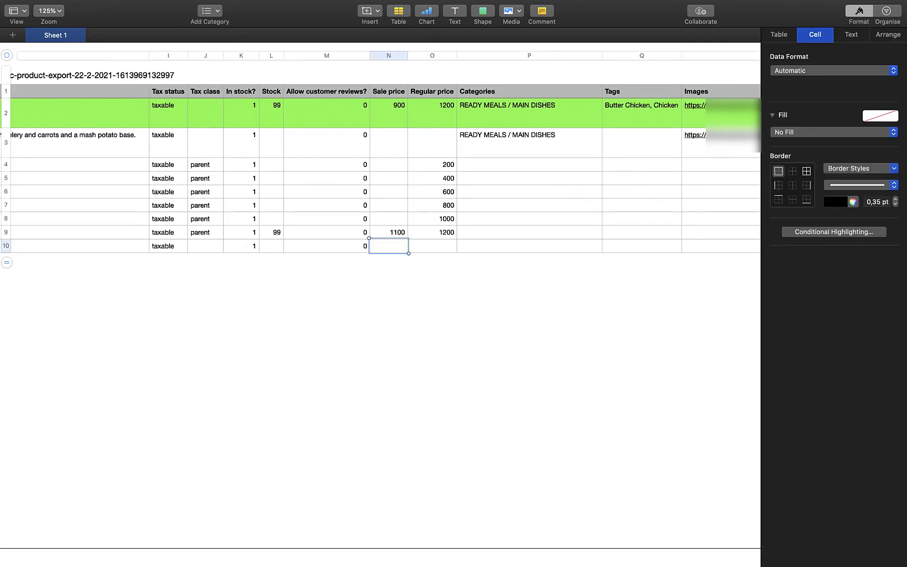
click(432, 246)
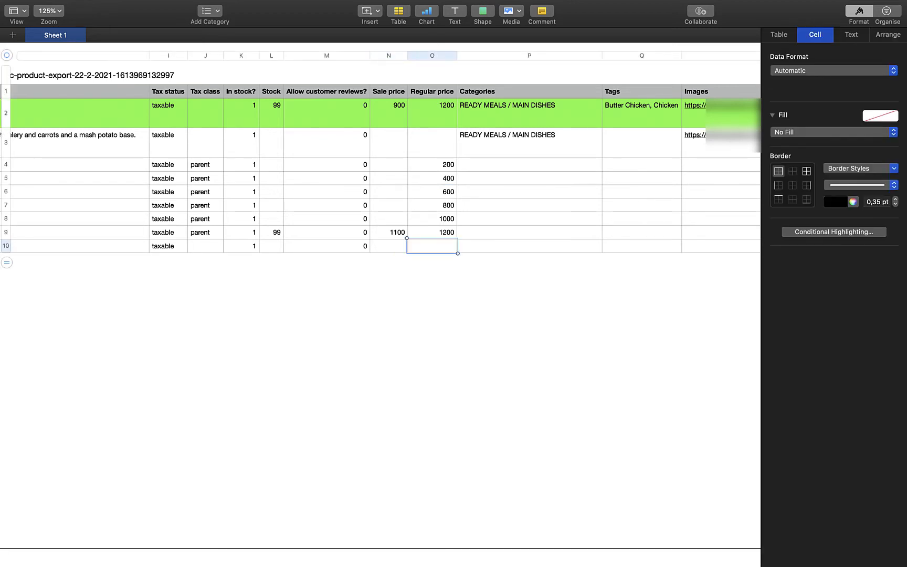
text(1500)
key(Tab)
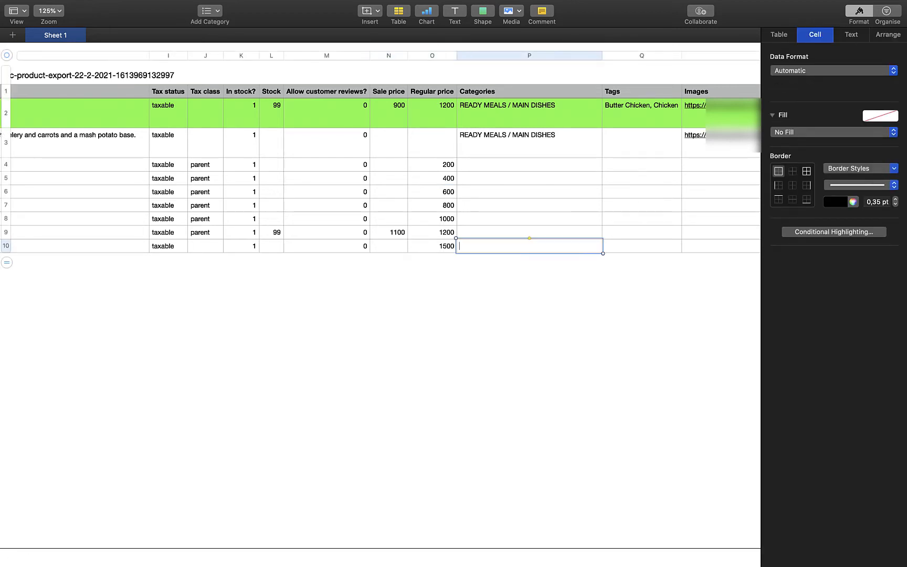
Step: Set the Chicken Art Pesto row's category to READY MEALS / PASTA DELI
key(super+Tab)
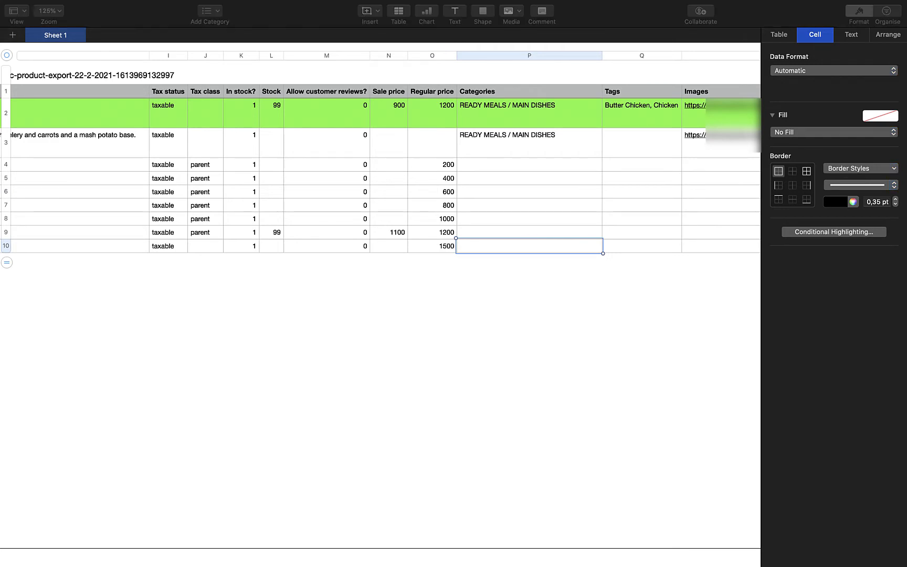
key(super+Tab)
text(READY MEALS / PASTA DELI)
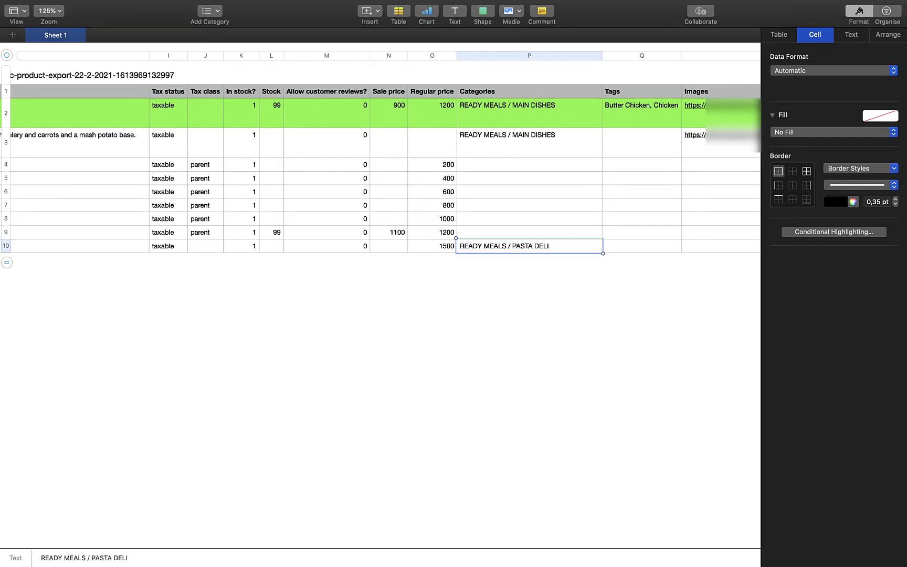
click(529, 326)
click(468, 245)
drag(508, 246, 460, 246)
double_click(522, 246)
drag(513, 245, 548, 246)
click(545, 293)
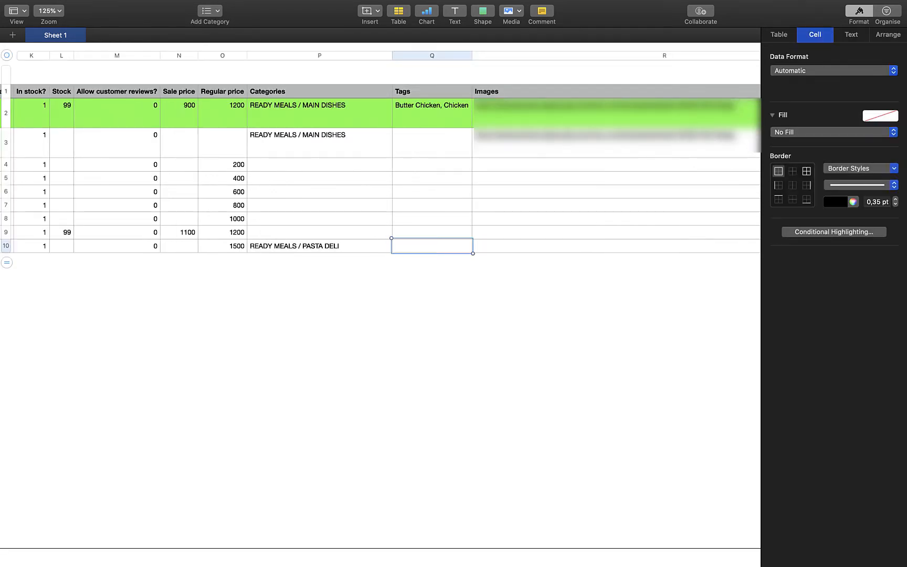
Step: In the Chicken Art Pesto row's Images formula, quote the URL up to /wp-content/uploads/sites/19/2021/02/ as text and follow it with &
scroll(381, 245, right, 6)
click(365, 246)
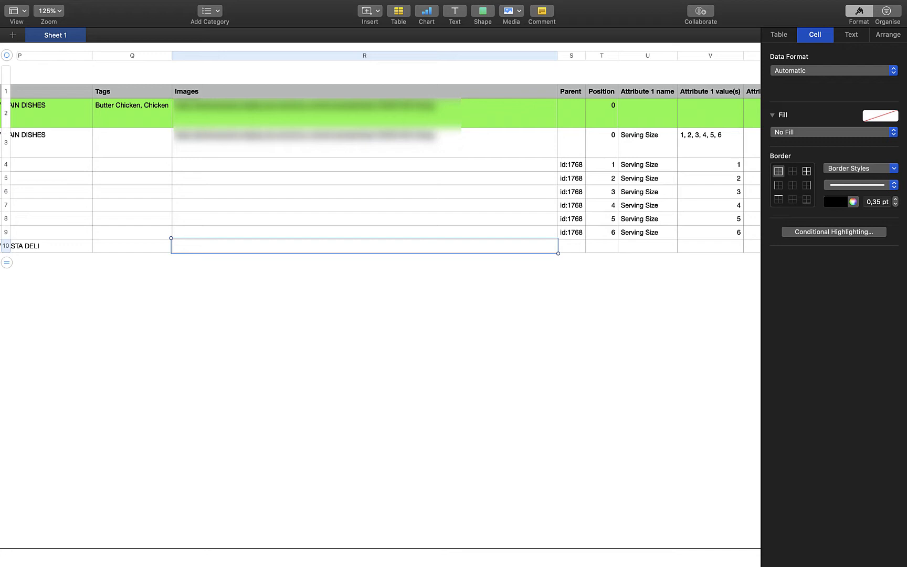
scroll(380, 168, left, 15)
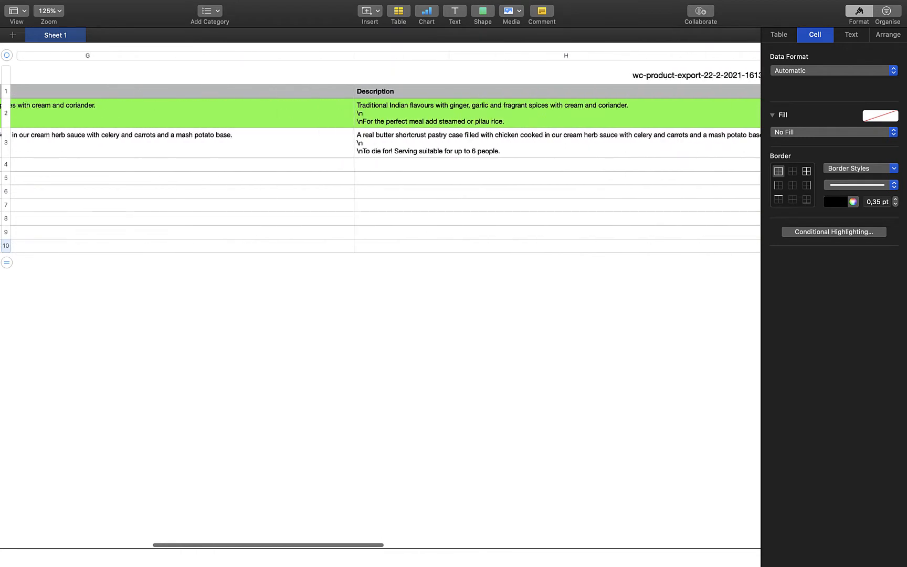
scroll(380, 168, right, 15)
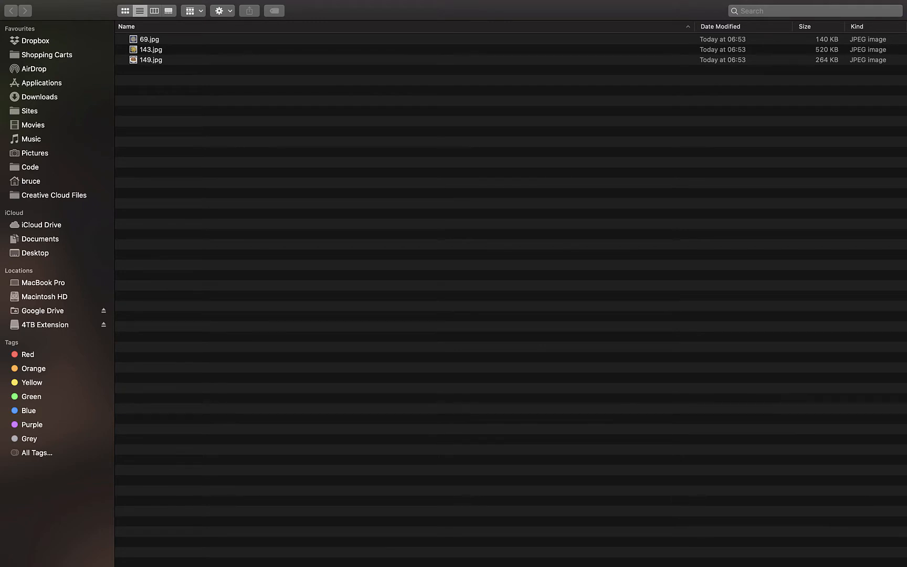
key(ctrl+Left)
click(378, 378)
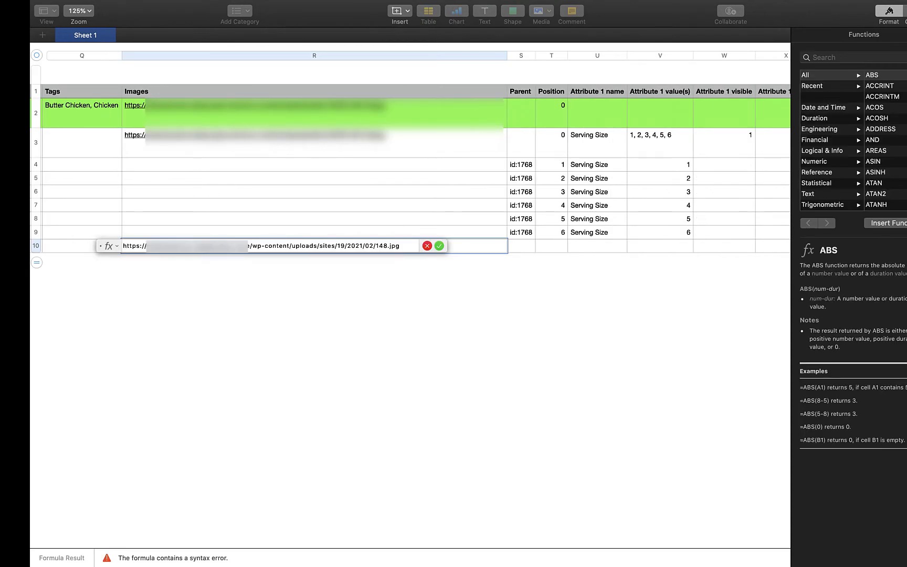
drag(124, 246, 344, 246)
drag(347, 246, 370, 246)
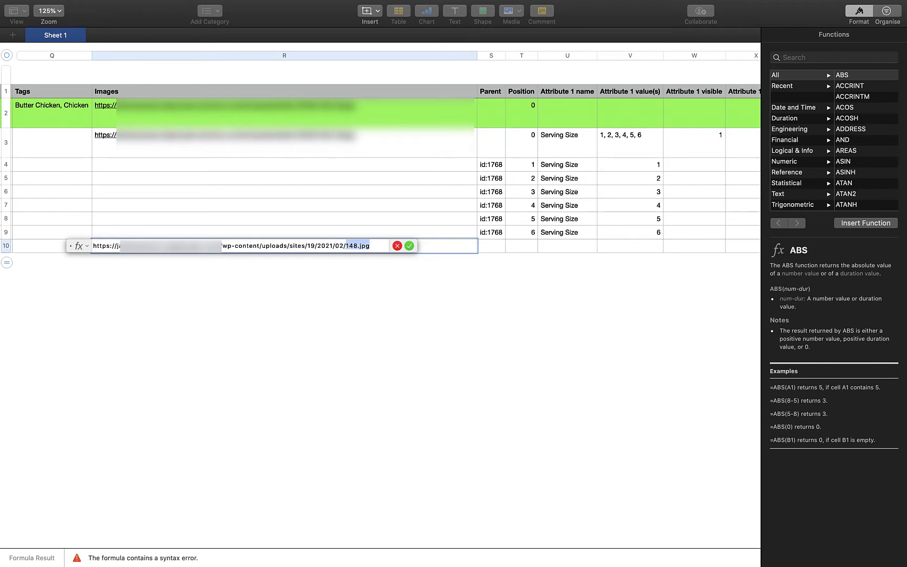
key(Right)
text(")
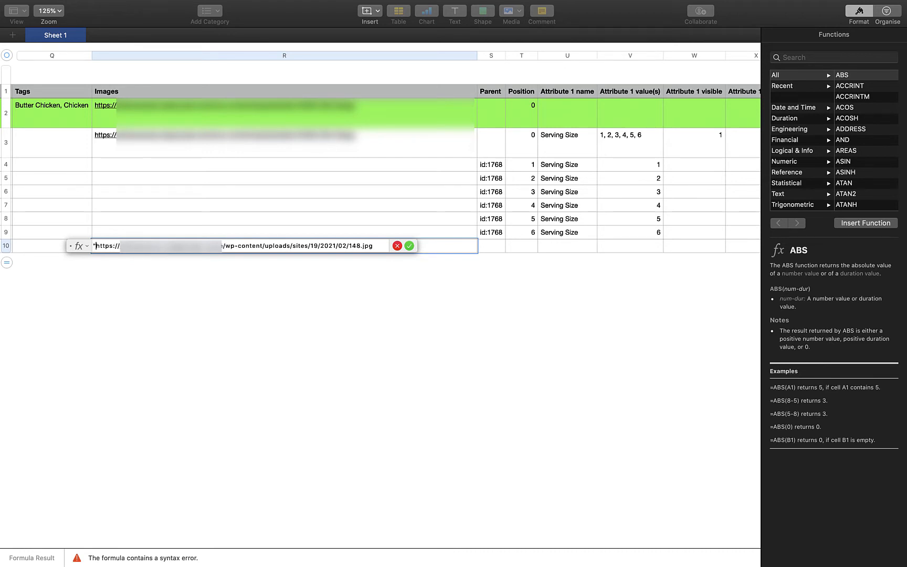
click(349, 246)
text("&)
Step: Complete the image URL formula by replacing the fixed 148.jpg ending with the row's SKU cell C10 joined to ".jpg"
scroll(355, 245, left, 20)
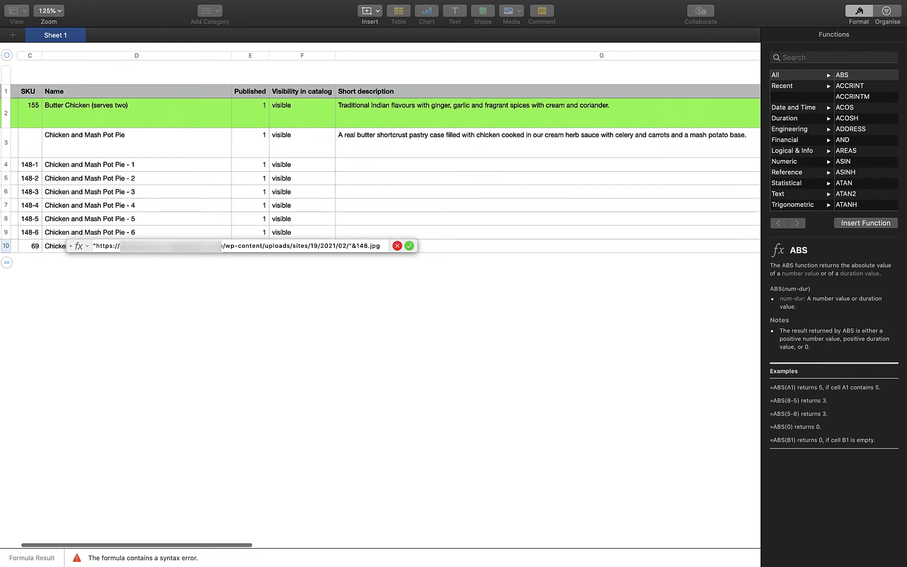
click(30, 246)
key(BackSpace)
key(BackSpace)
key(BackSpace)
key(BackSpace)
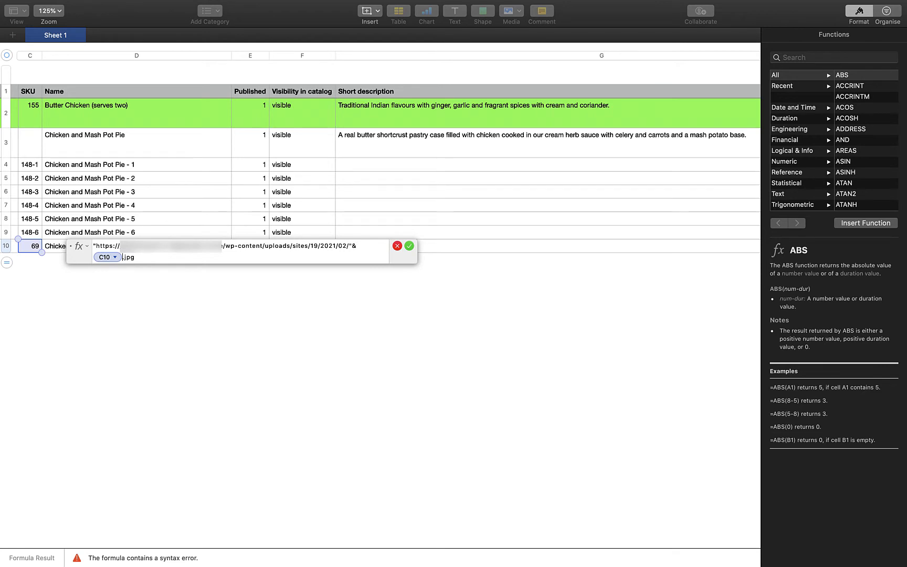
text(&".jpg")
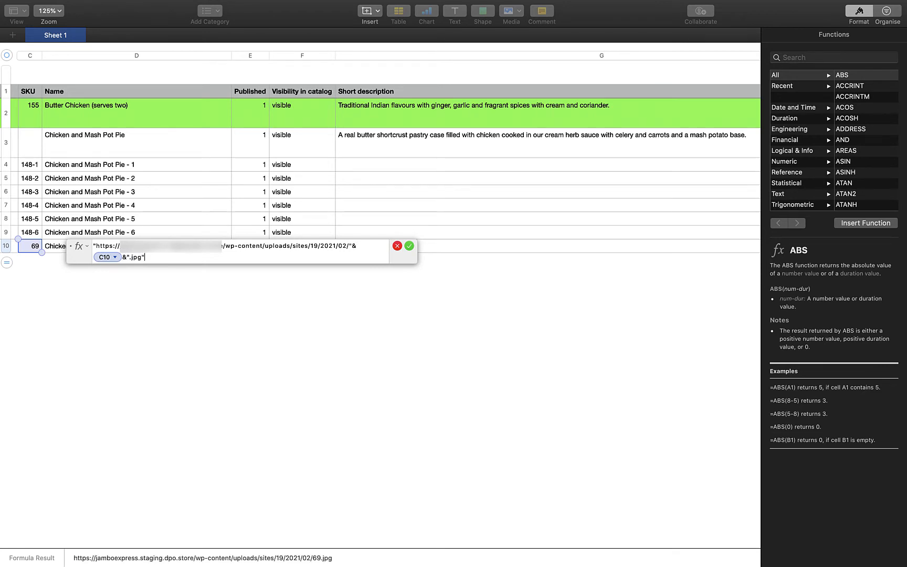
key(Return)
Step: Add a test row below Chicken Art Pesto and fill the Images formula down into it
drag(6, 263, 7, 275)
click(558, 260)
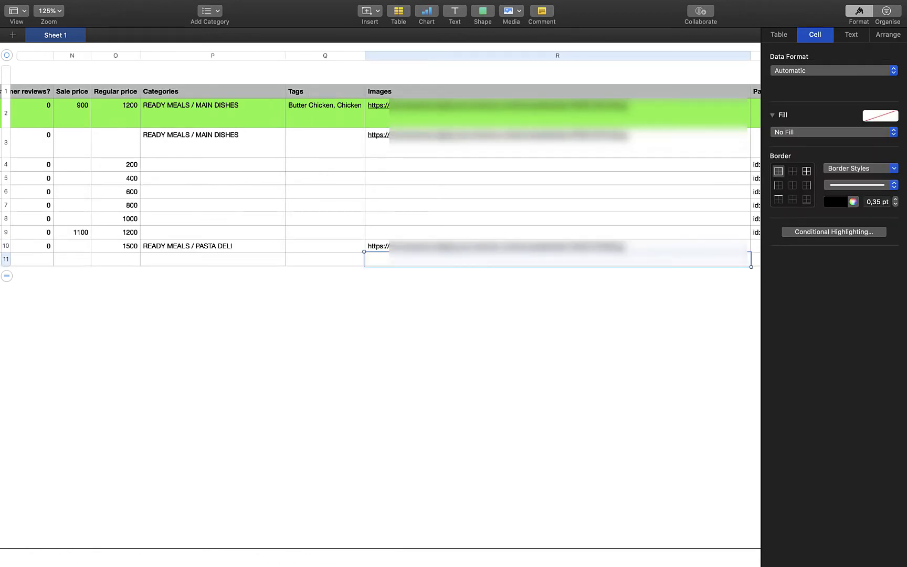
click(557, 246)
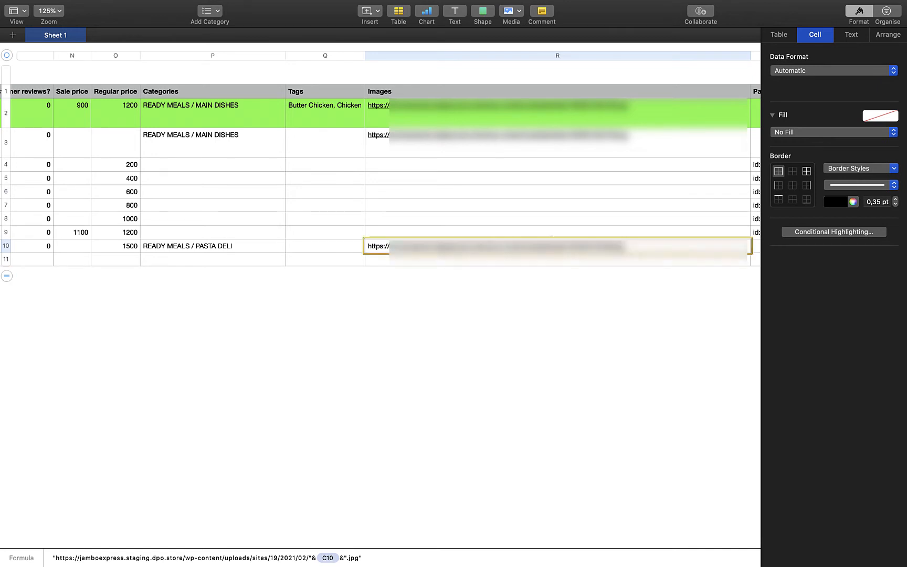
drag(557, 253, 557, 263)
click(557, 325)
Step: Enter 123 as the test row's SKU and check the image URL its formula builds
scroll(558, 325, left, 2)
scroll(381, 325, left, 15)
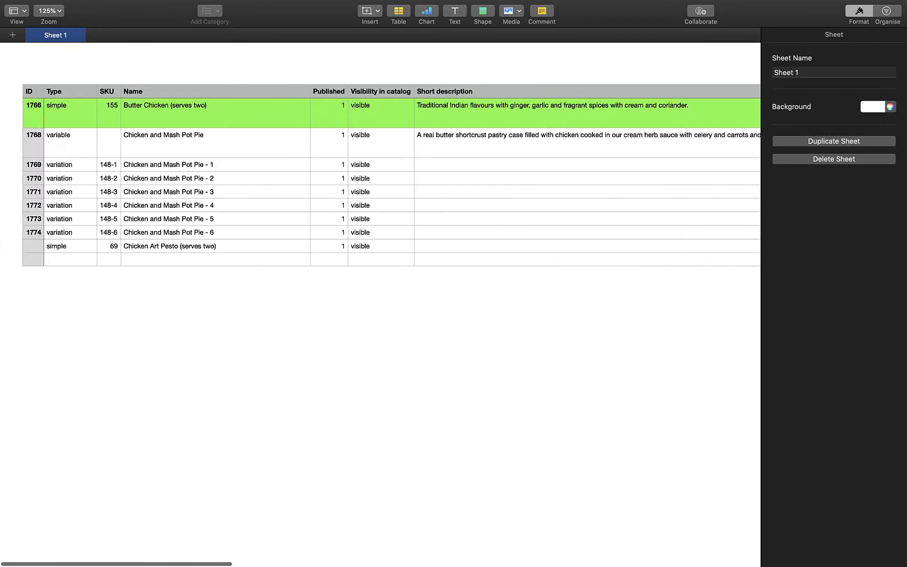
click(109, 259)
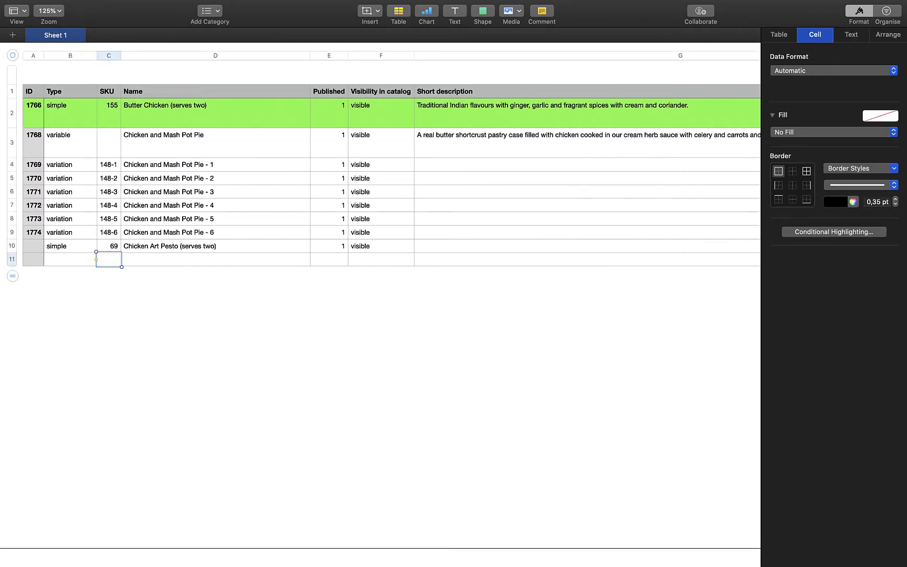
text(123)
click(336, 326)
scroll(336, 326, right, 15)
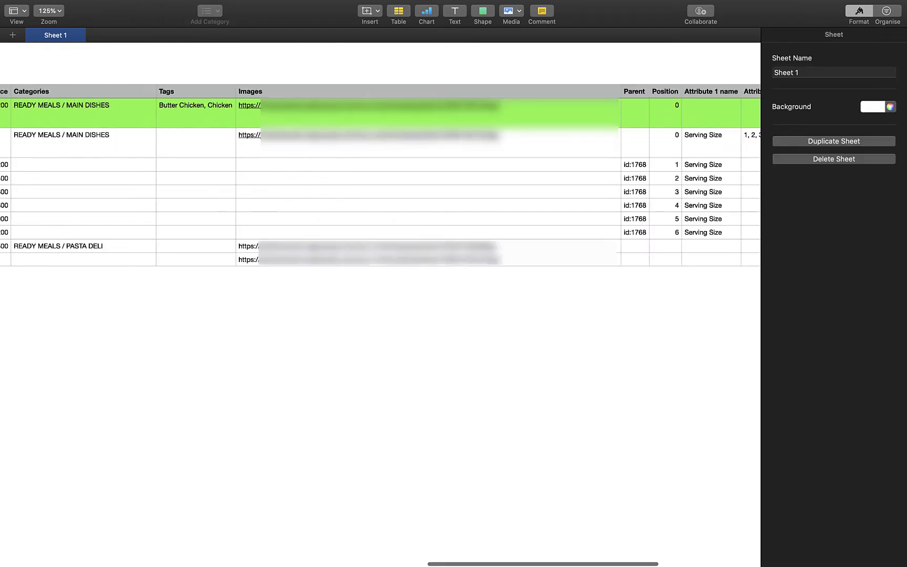
click(428, 260)
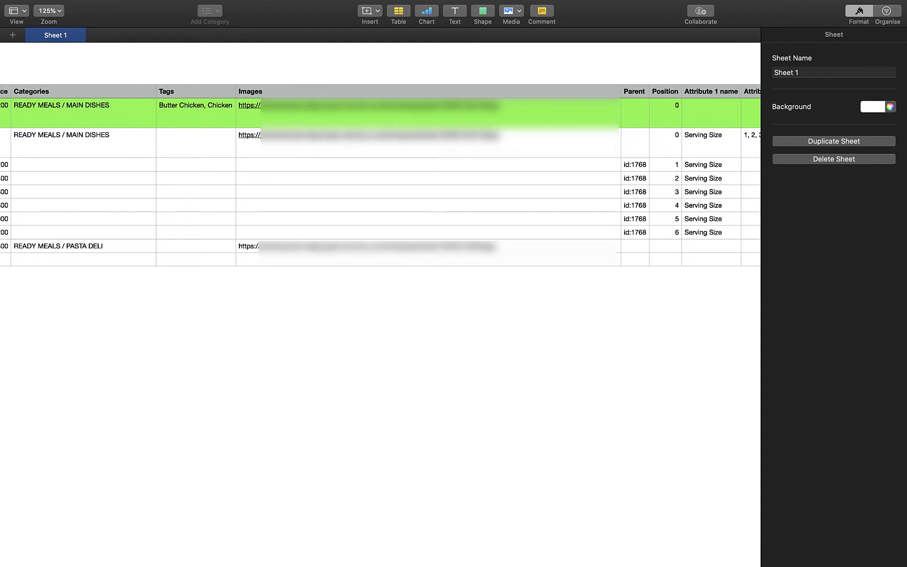
Step: Look up the copied image URL ending in 148.jpg in the system-wide search and delete digits from its file number
key(super+space)
key(super+v)
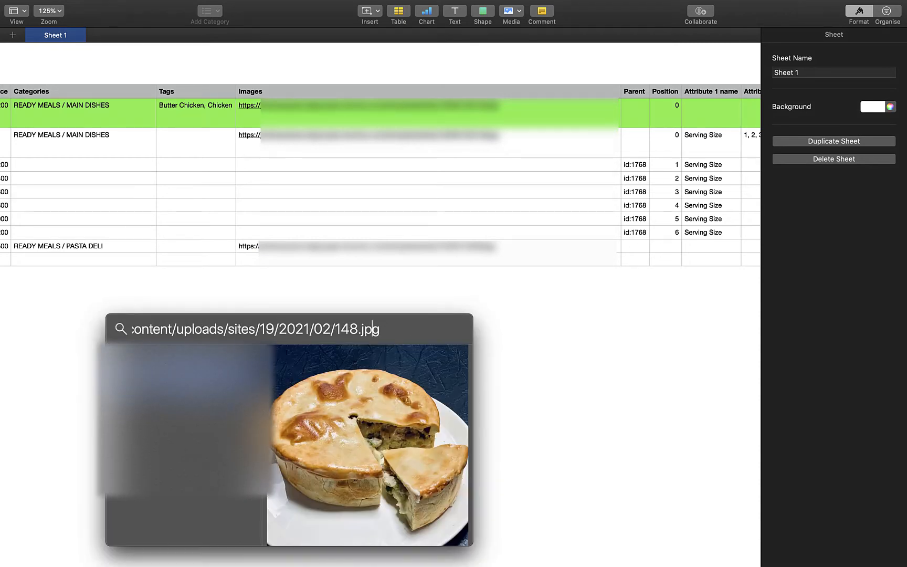
key(Left)
key(Left)
key(Left)
key(BackSpace)
key(BackSpace)
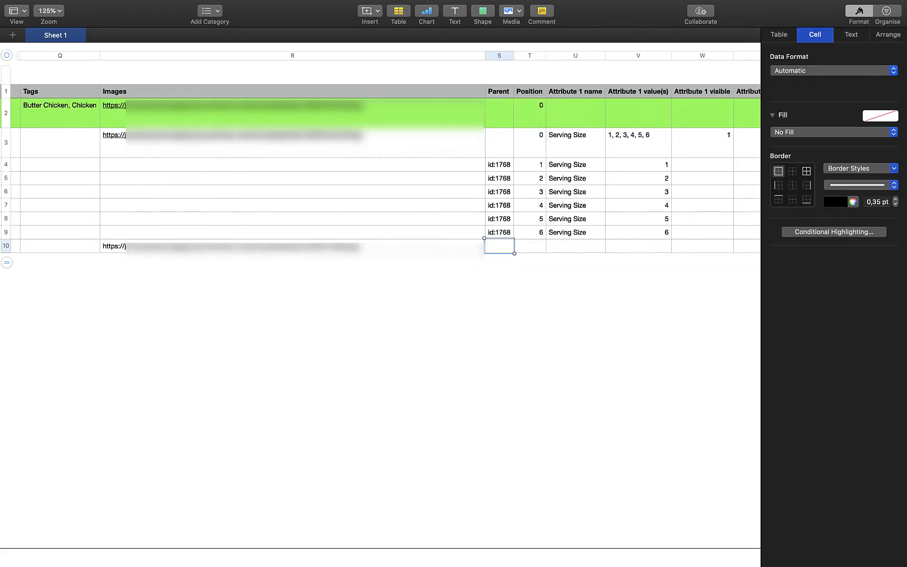
Step: Leave the Chicken Art Pesto row's parent blank, as in the Butter Chicken row, and set its position to 0
click(500, 113)
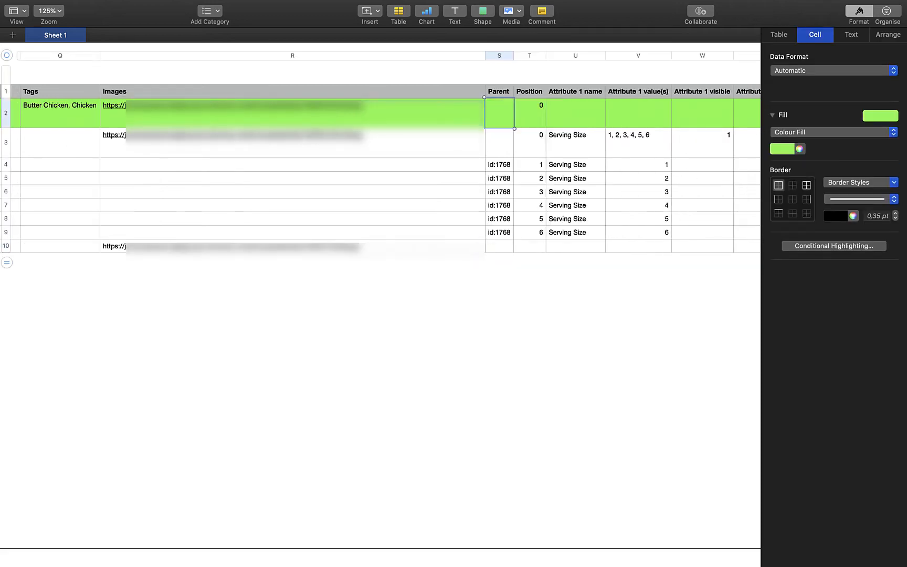
click(499, 246)
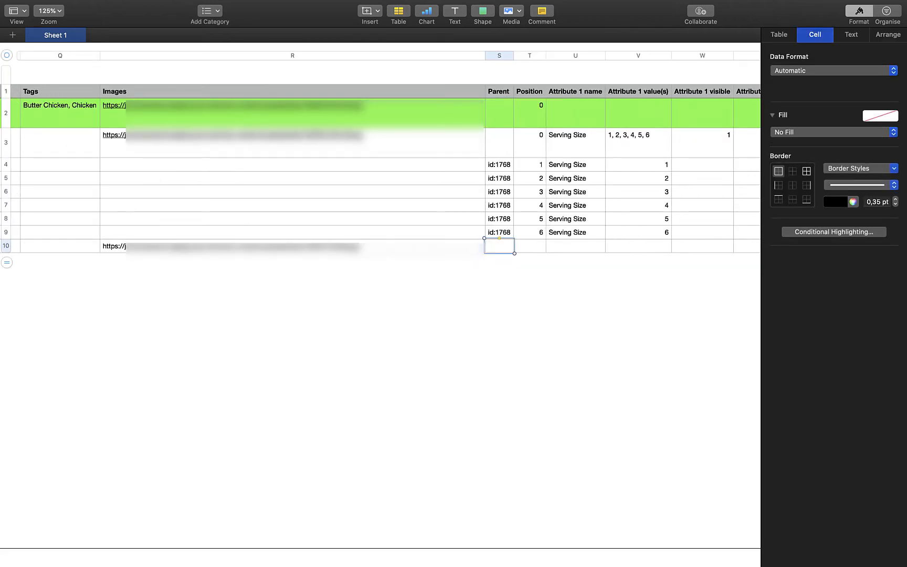
click(530, 246)
text(0)
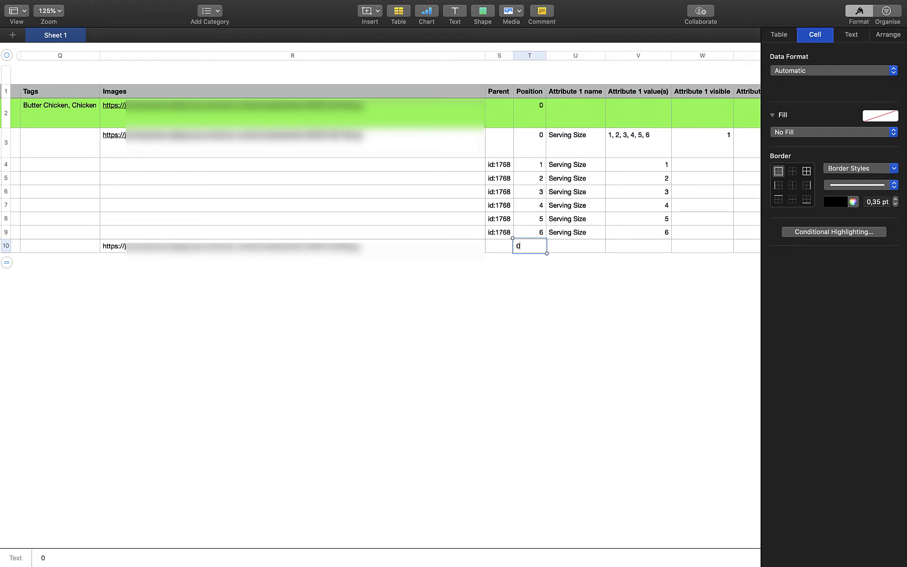
key(Tab)
Step: Compare the Attribute 1 name, values, visible and global cells of the Butter Chicken and Chicken Art Pesto rows
scroll(367, 168, right, 5)
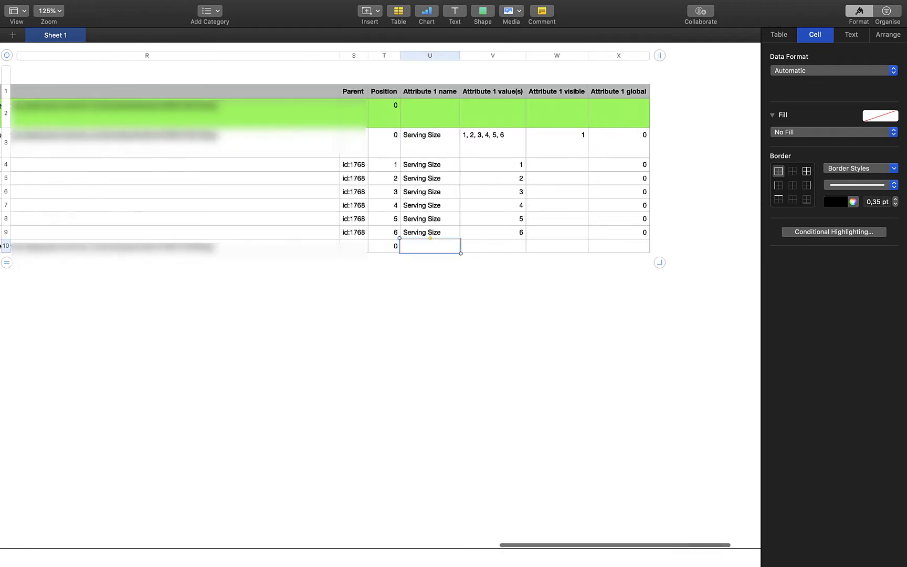
click(429, 113)
click(430, 246)
click(430, 113)
click(493, 113)
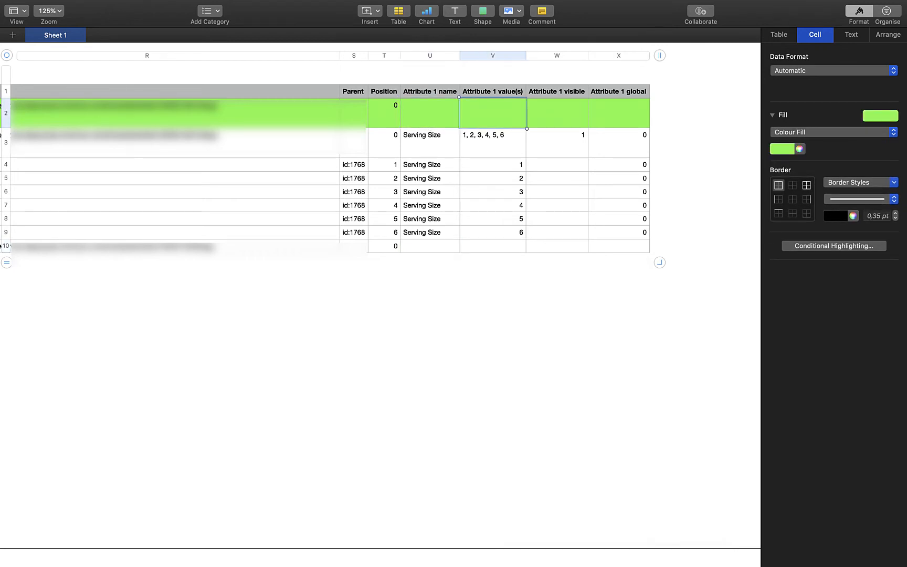
click(493, 247)
click(557, 113)
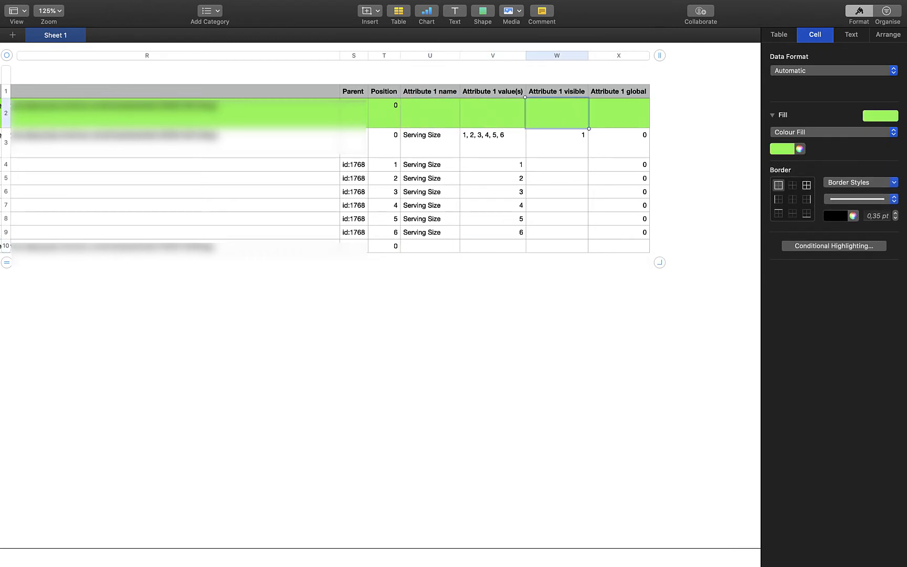
click(618, 113)
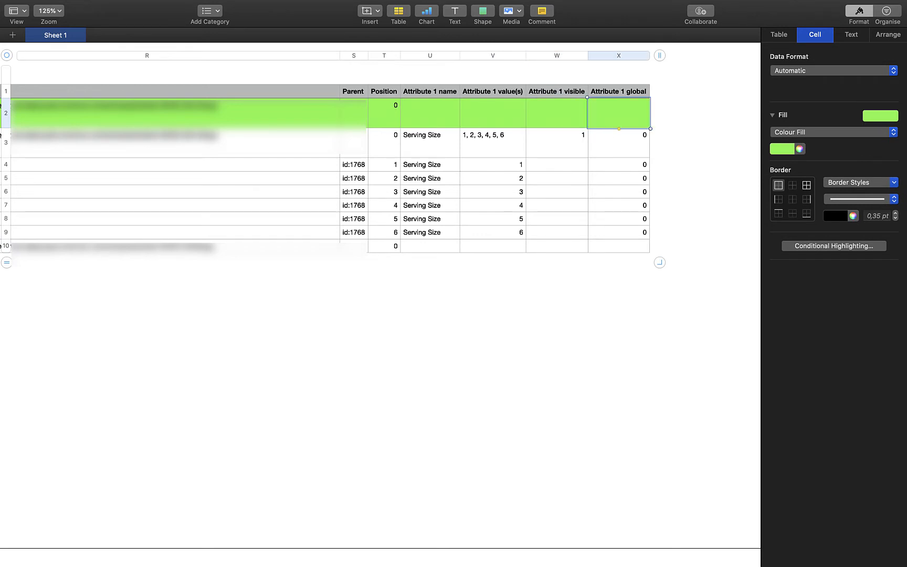
click(619, 246)
scroll(381, 168, left, 3)
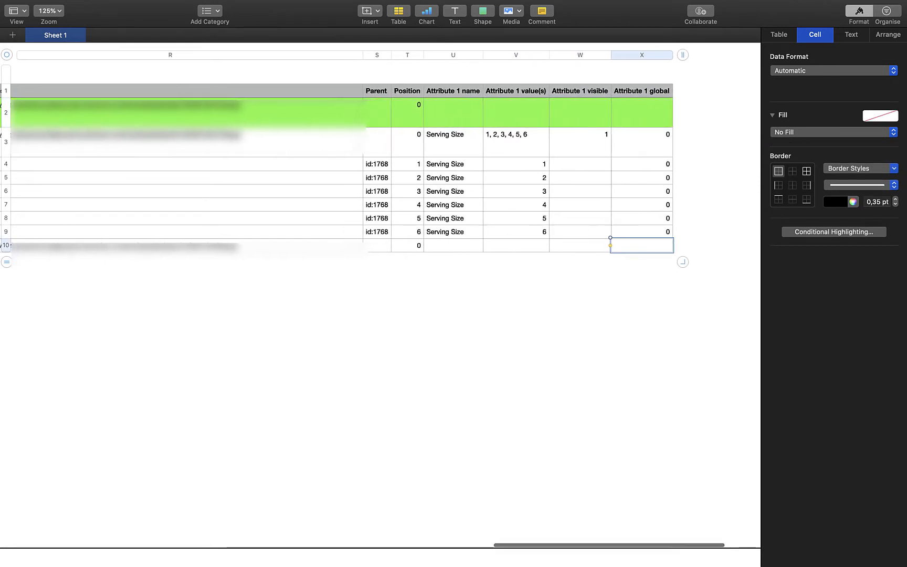
scroll(381, 168, left, 15)
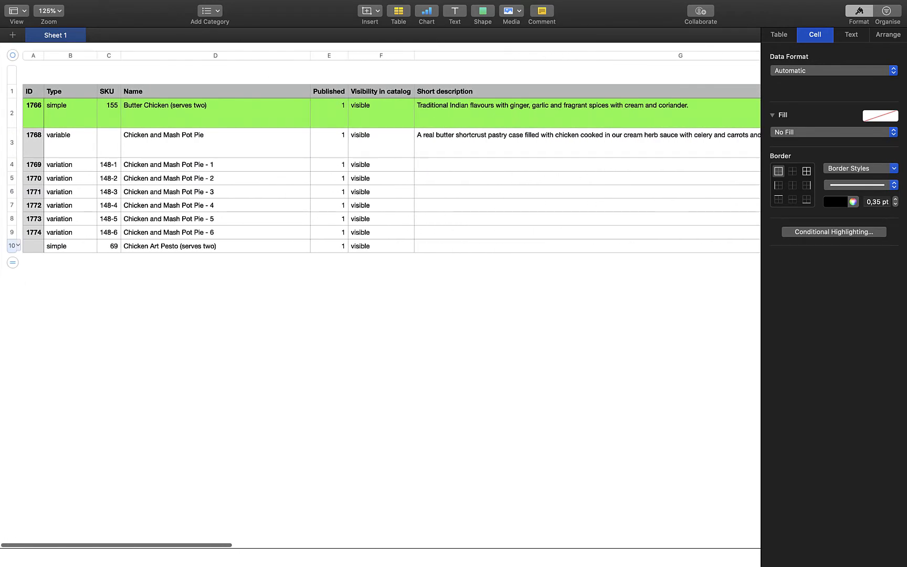
Step: Try moving the Chicken Art Pesto row directly below Butter Chicken, check its price and category cells, and undo the move
click(12, 246)
drag(12, 246, 38, 131)
click(199, 156)
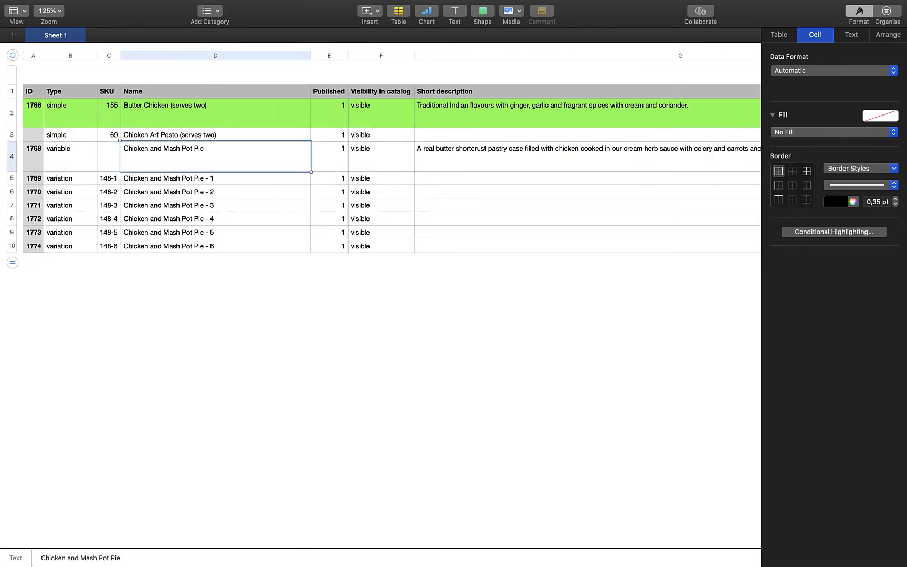
click(109, 135)
scroll(109, 135, right, 8)
scroll(380, 168, right, 15)
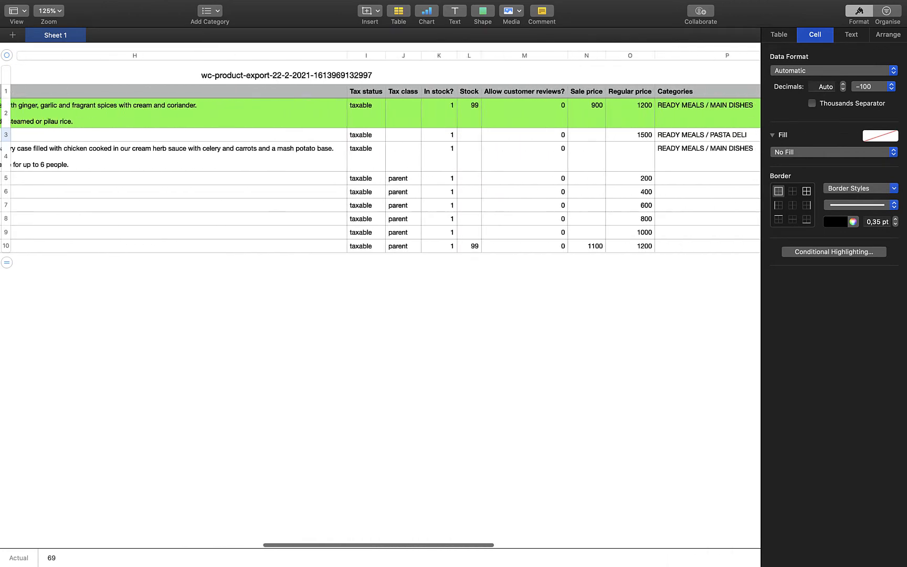
key(super+z)
scroll(381, 168, left, 20)
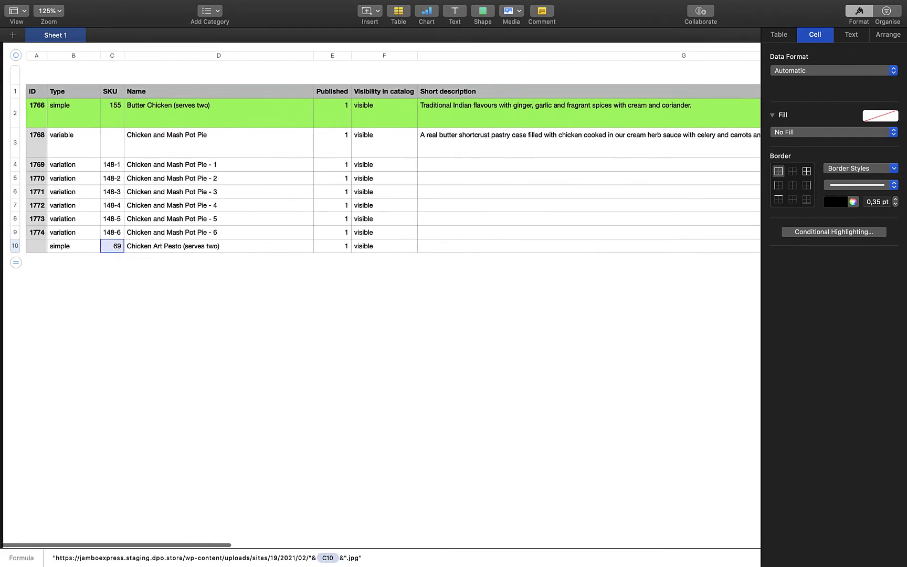
click(315, 342)
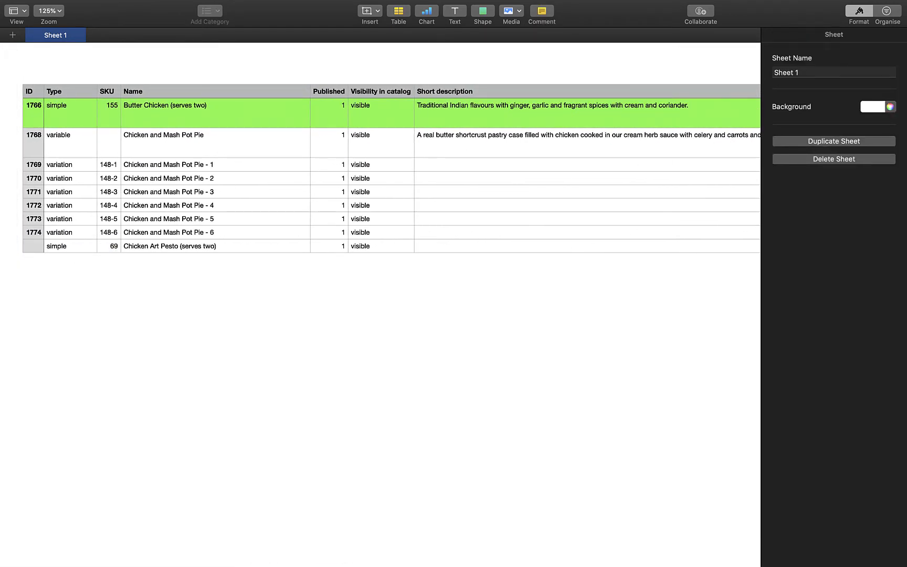
Step: Add a product row below Chicken Art Pesto named Chicken and Roast Peppers Quiche (serves four) with SKU 149
key(super+Tab)
key(super+Tab)
key(super+z)
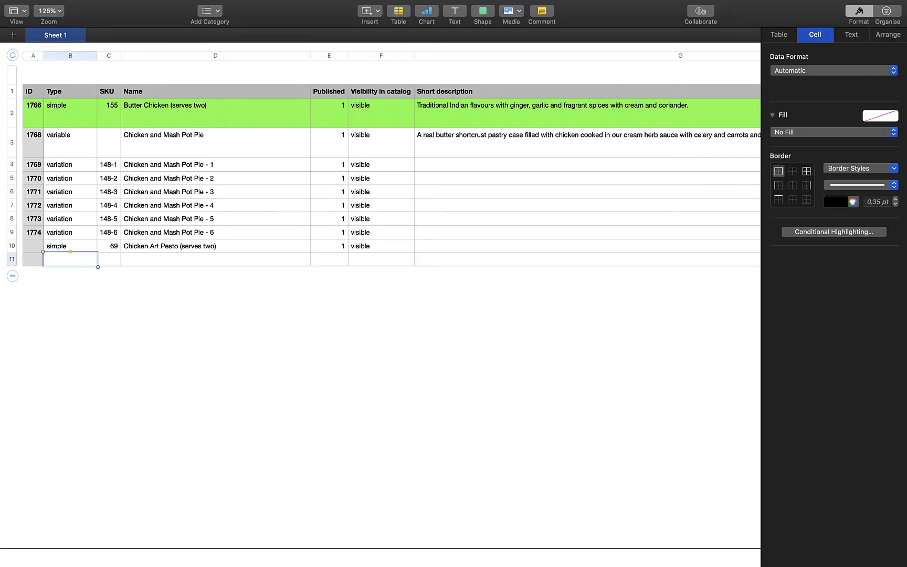
key(super+Tab)
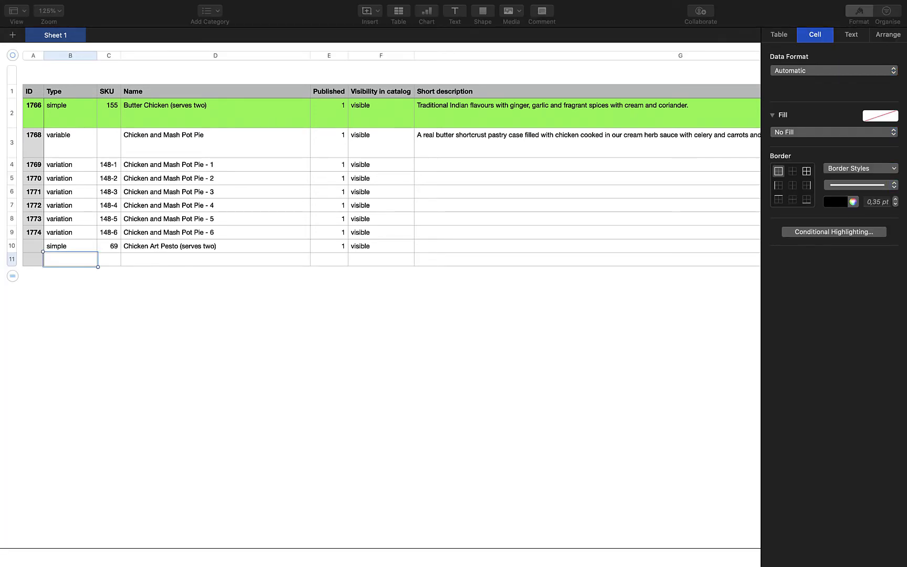
key(super+Tab)
click(215, 260)
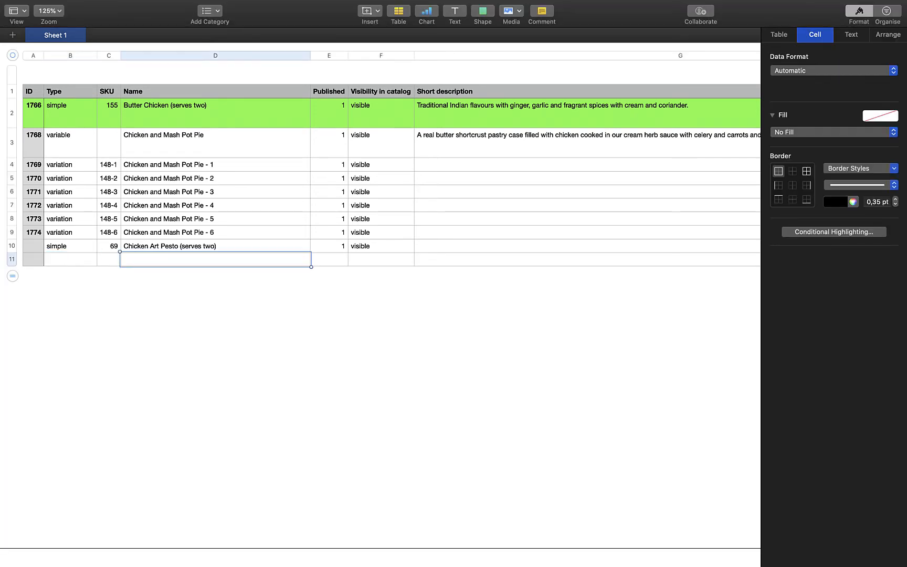
text(Chicken and Roast Peppers Quiche (serves four))
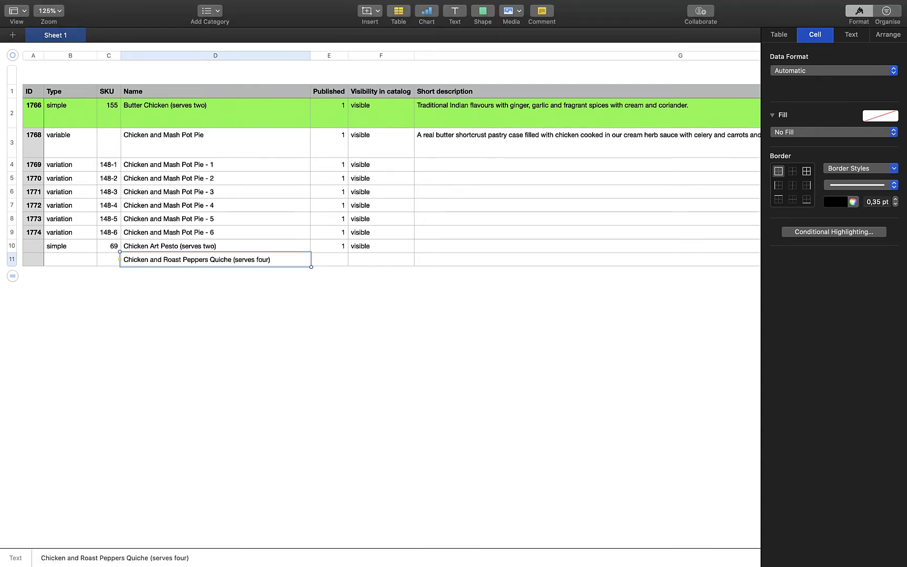
click(108, 259)
text(149)
click(380, 394)
click(70, 142)
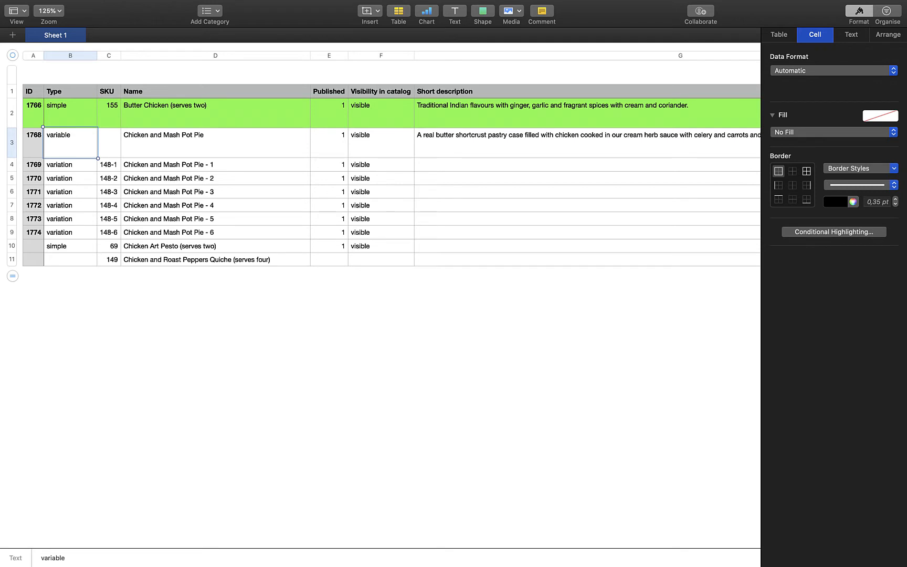
Step: Add four rows below the quiche row and fill their names with Chicken and Roast Peppers Quiche (serves four)
click(215, 259)
key(Return)
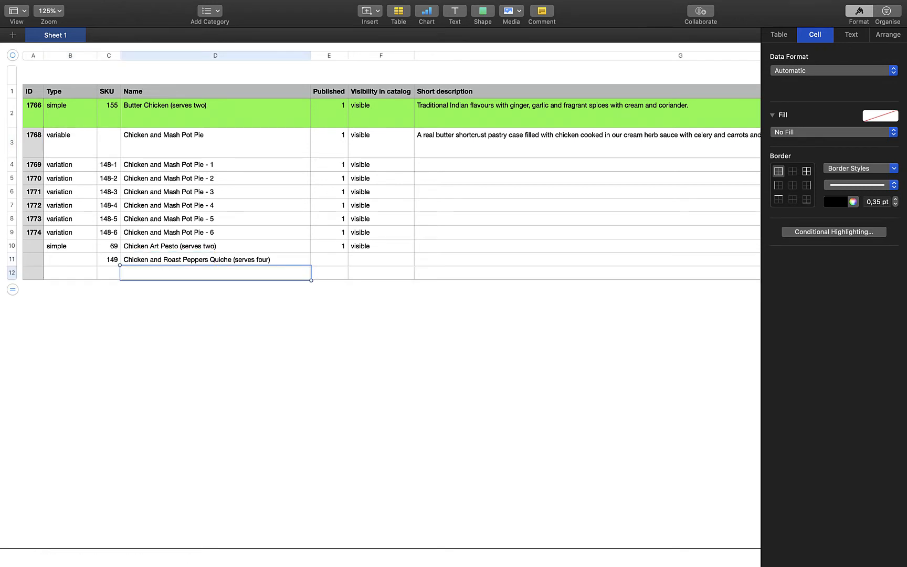
key(Return)
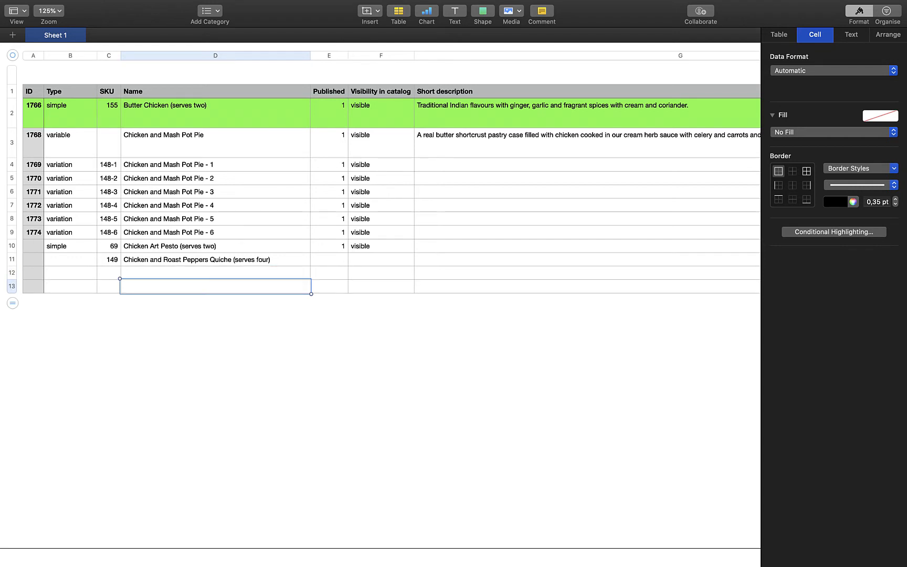
key(Return)
key(Return)
key(shift+Up)
key(shift+Up)
key(shift+Up)
text(Chicken and Roast Peppers Quiche (serves four) Chicken and Roast Peppers Quiche (serves four) Chicken and Roast Peppers Quiche (serves four) Chicken and Roast Peppers Quiche (serves four))
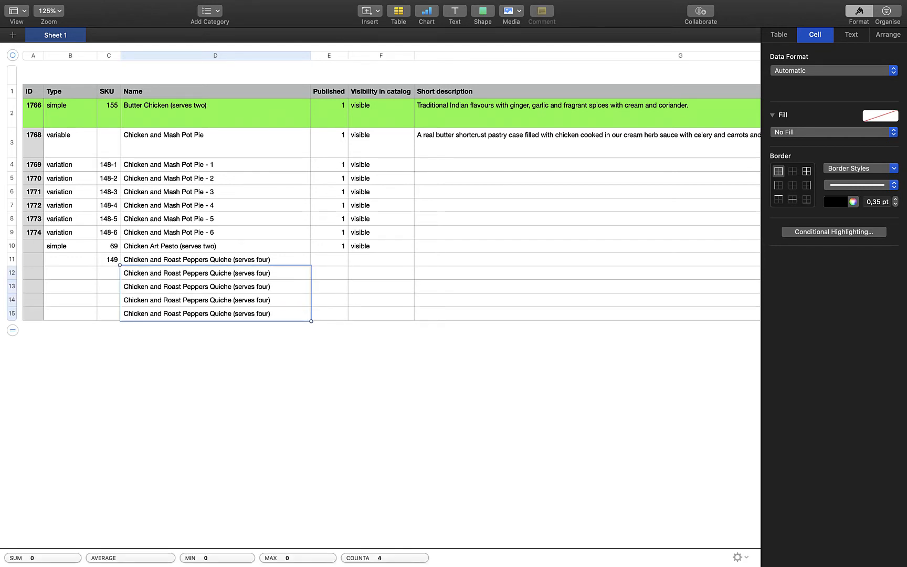
click(215, 313)
Step: Remove "(serves four)" from the first quiche row's name and copy the shortened name down to the four rows below
click(215, 259)
key(super+Right)
key(BackSpace)
key(BackSpace)
key(BackSpace)
key(BackSpace)
key(BackSpace)
key(BackSpace)
key(BackSpace)
key(BackSpace)
key(BackSpace)
key(BackSpace)
key(BackSpace)
key(BackSpace)
key(BackSpace)
key(BackSpace)
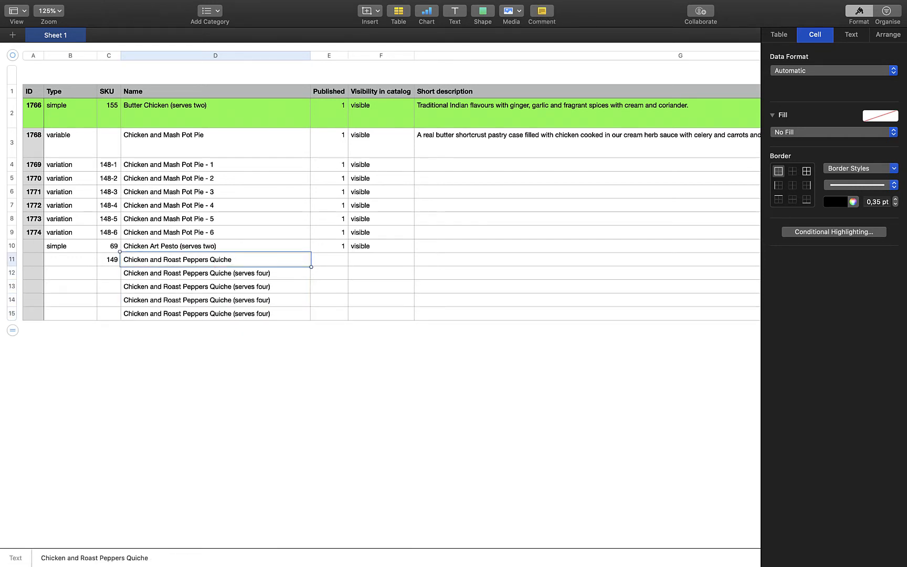
drag(215, 267, 215, 315)
click(215, 142)
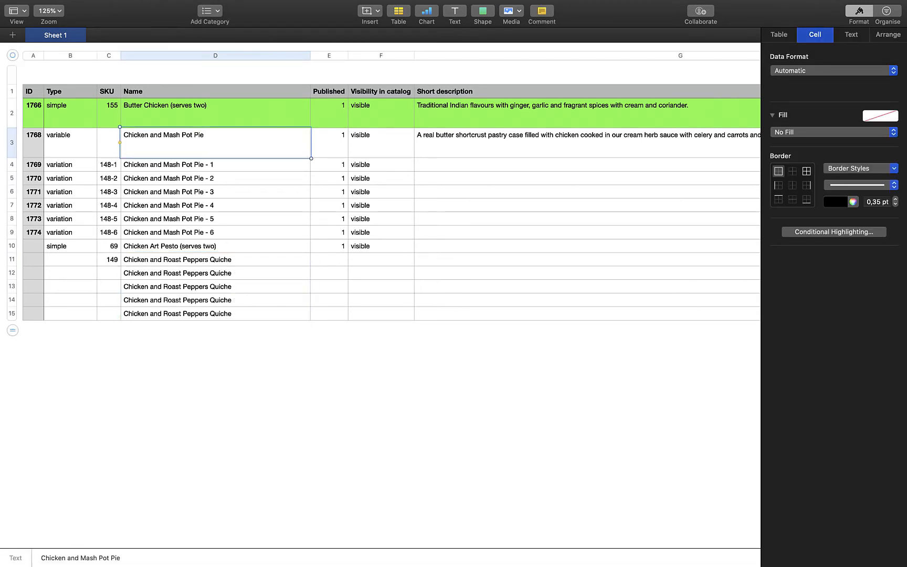
Step: Clear the first quiche row's SKU and enter SKUs 149-1, 149-2, 149-3 and 149-4 in the four rows below it
click(108, 259)
key(BackSpace)
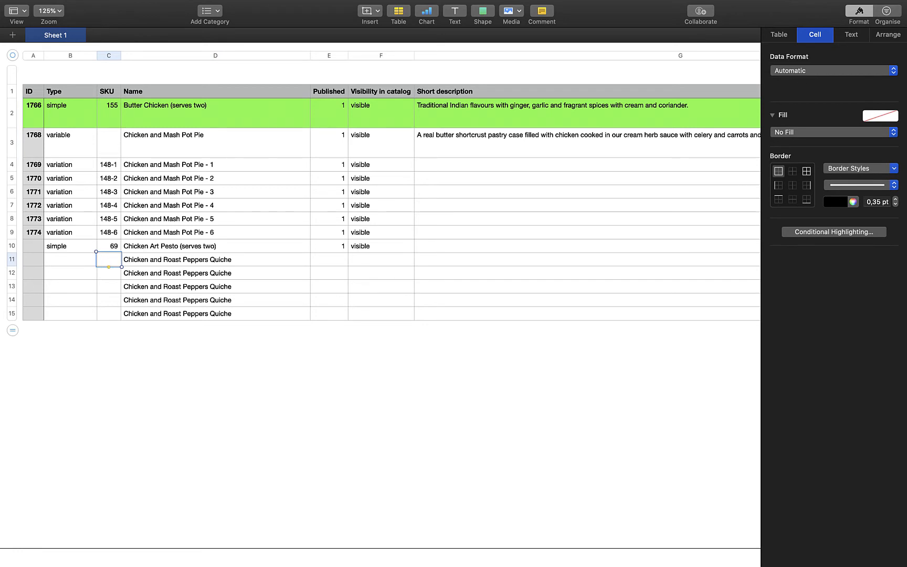
double_click(109, 273)
text(149-)
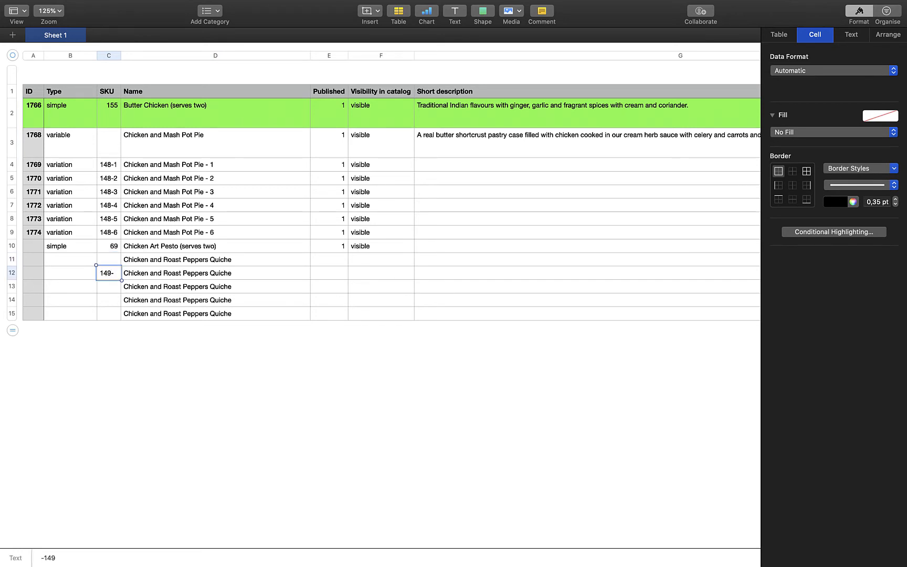
text(1)
key(Return)
text(149-2)
key(Return)
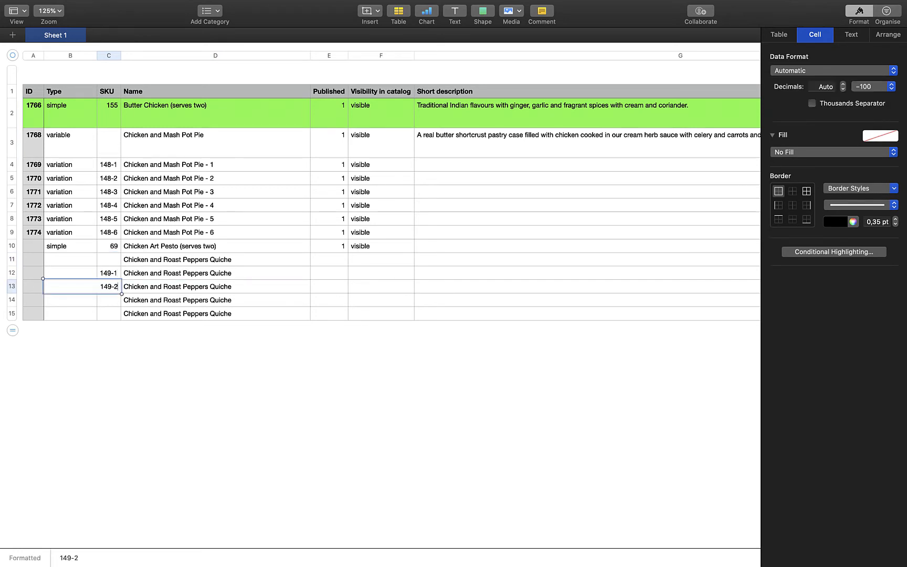
text(149-3)
key(Return)
text(149-)
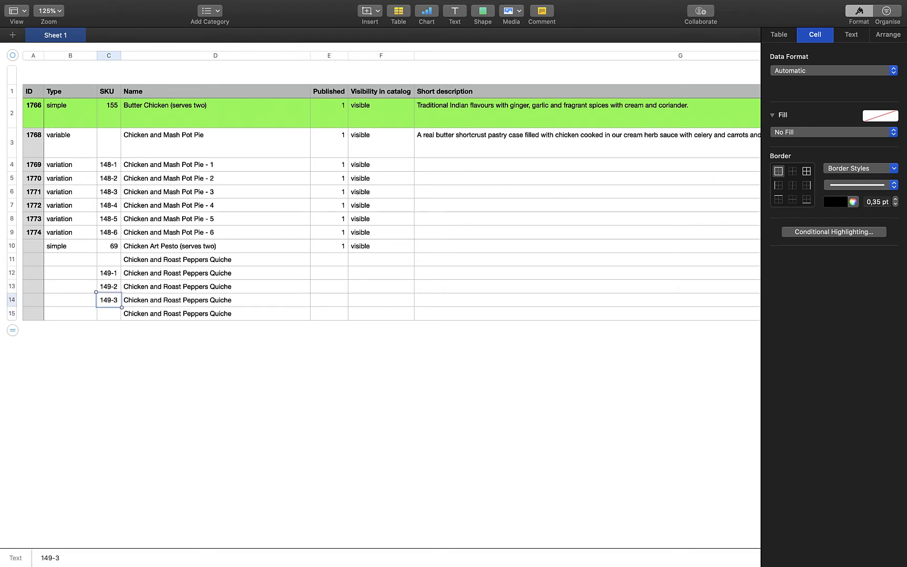
text(4)
click(294, 378)
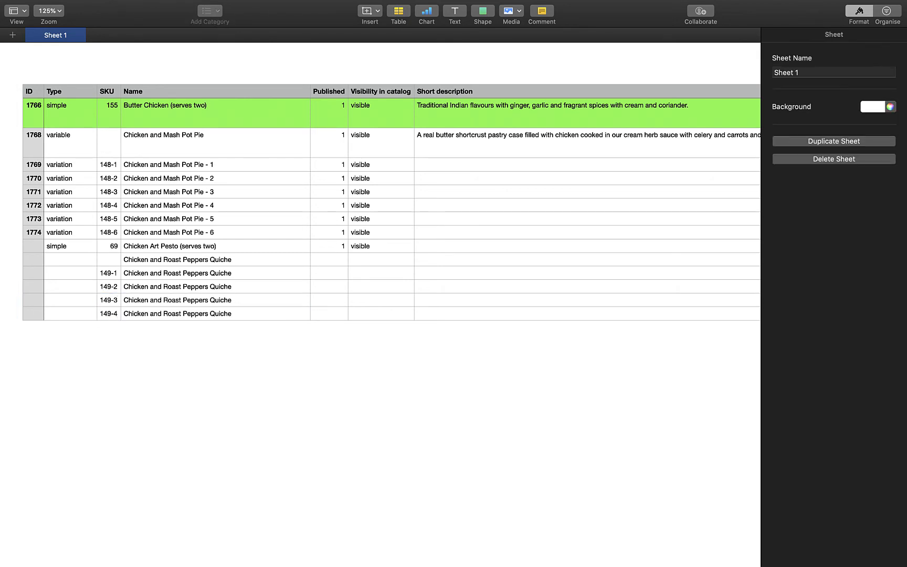
Step: Enter 149 as the SKU of the first Chicken and Roast Peppers Quiche row
click(329, 260)
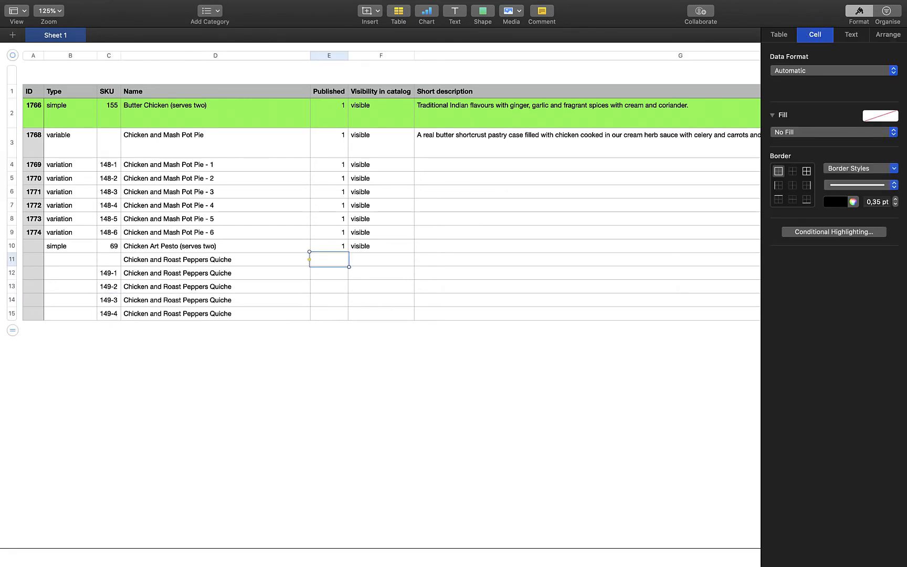
click(109, 260)
text(149)
click(252, 378)
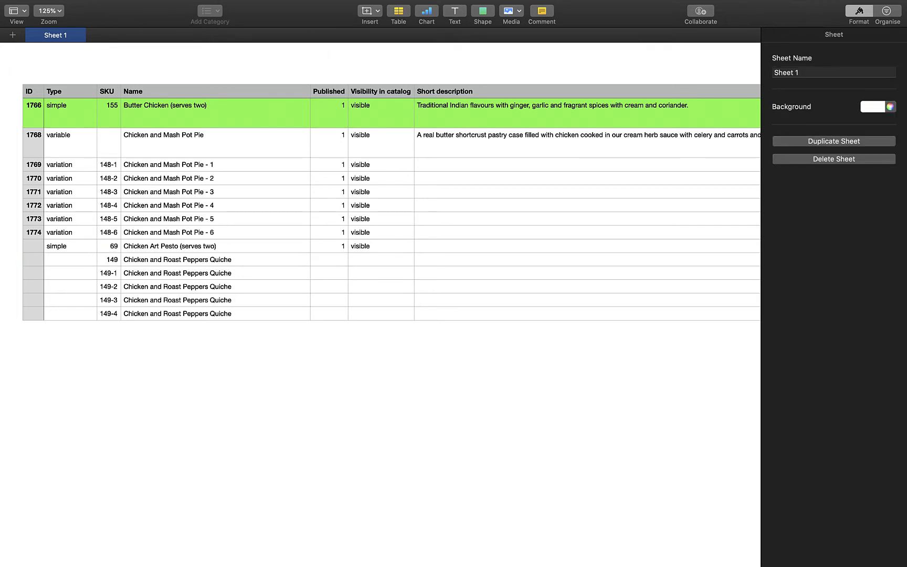
Step: Set the type of quiche row 149 to variable and of rows 149-1 to 149-4 to variation
click(70, 259)
text(variable)
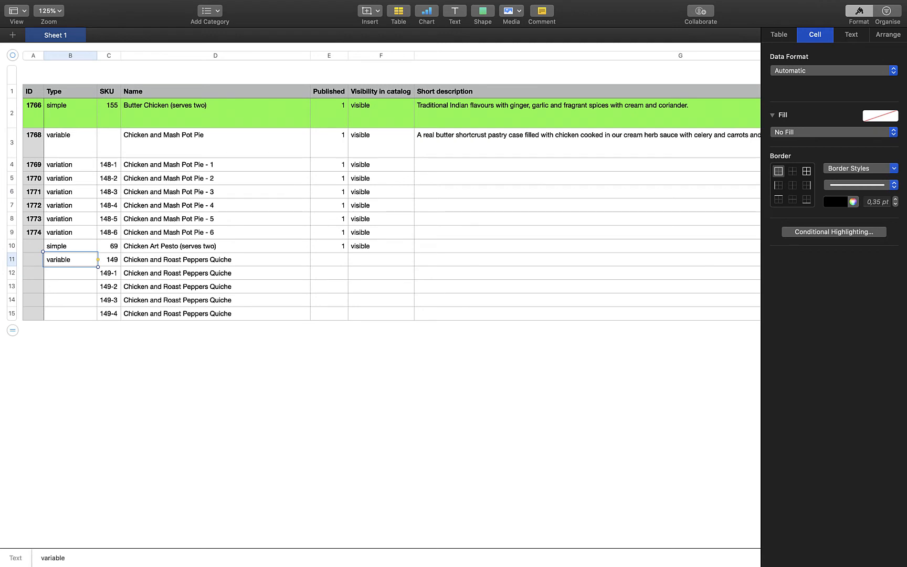
key(Return)
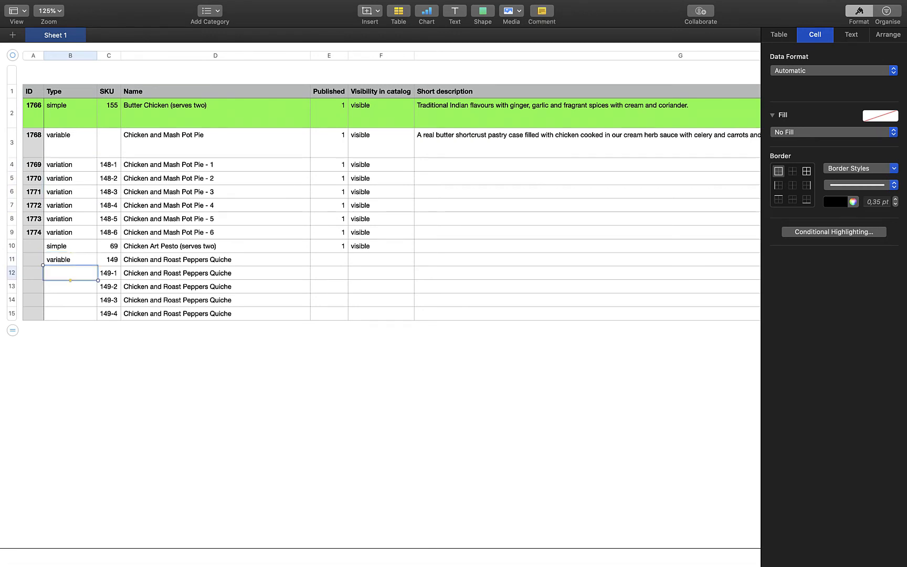
text(variation variation variation variation)
click(215, 398)
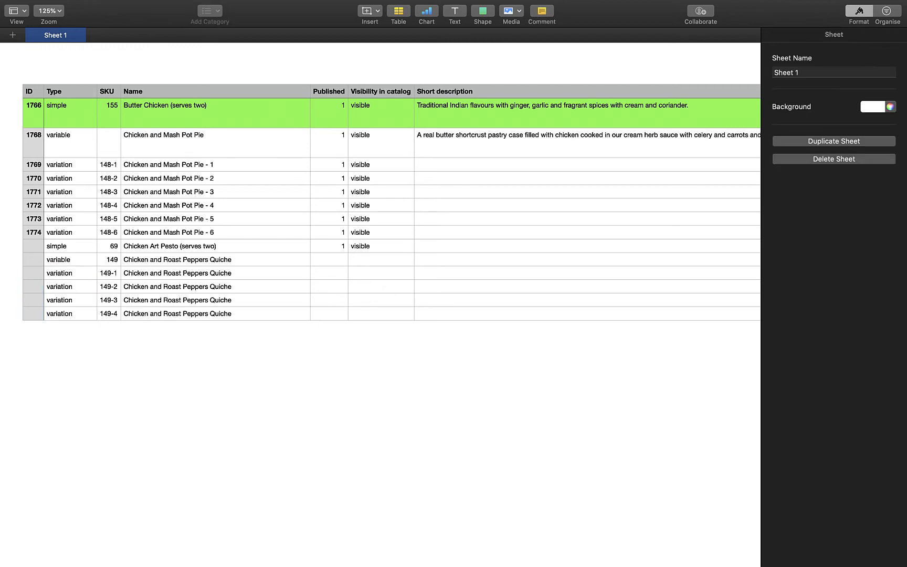
Step: Extend the published and visibility values through the quiche rows, and cut the serving sentence so the quiche's short description ends with "herbed chicken."
drag(331, 246, 363, 321)
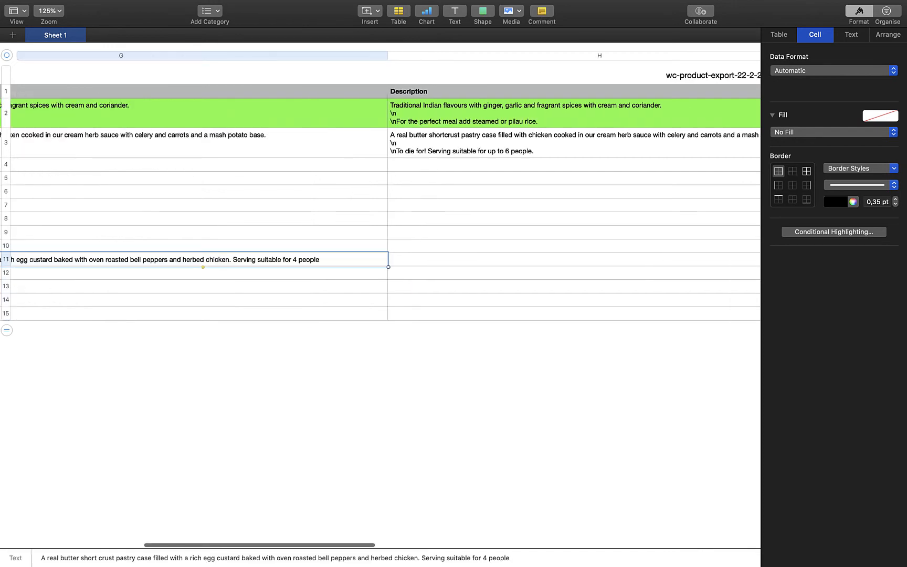
scroll(380, 299, left, 5)
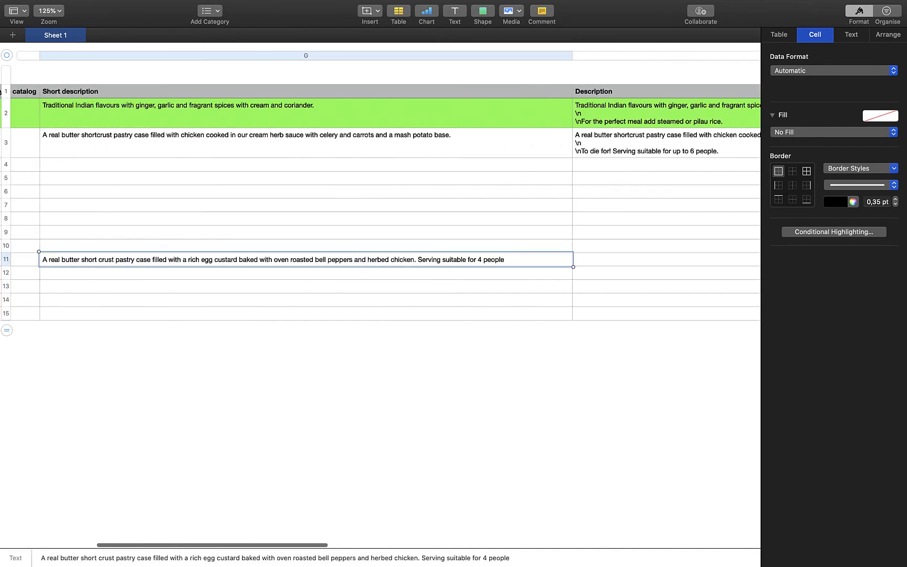
drag(419, 259, 504, 259)
key(BackSpace)
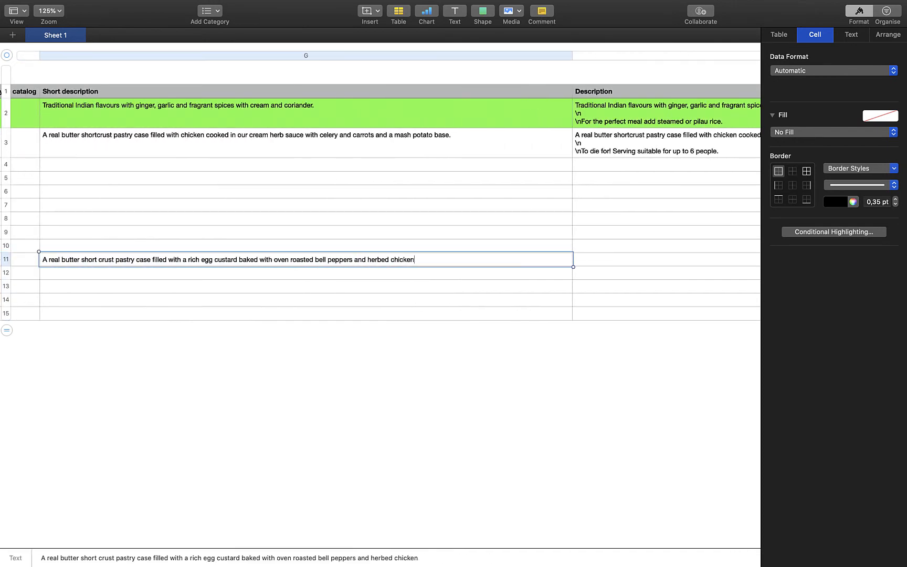
text(.)
key(Tab)
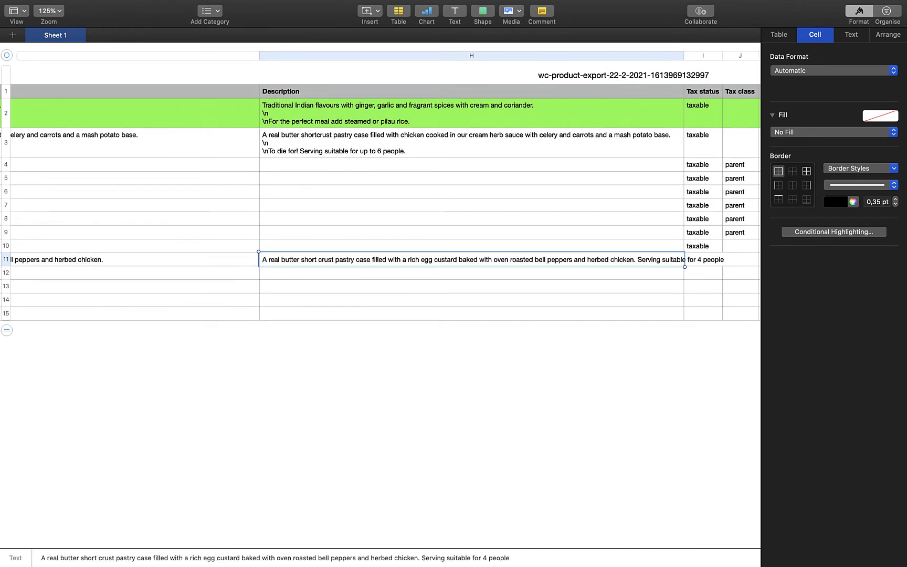
Step: Insert the \n line breaks copied from Butter Chicken's description before "Serving suitable for 4 people" in the quiche's description
double_click(604, 259)
click(535, 105)
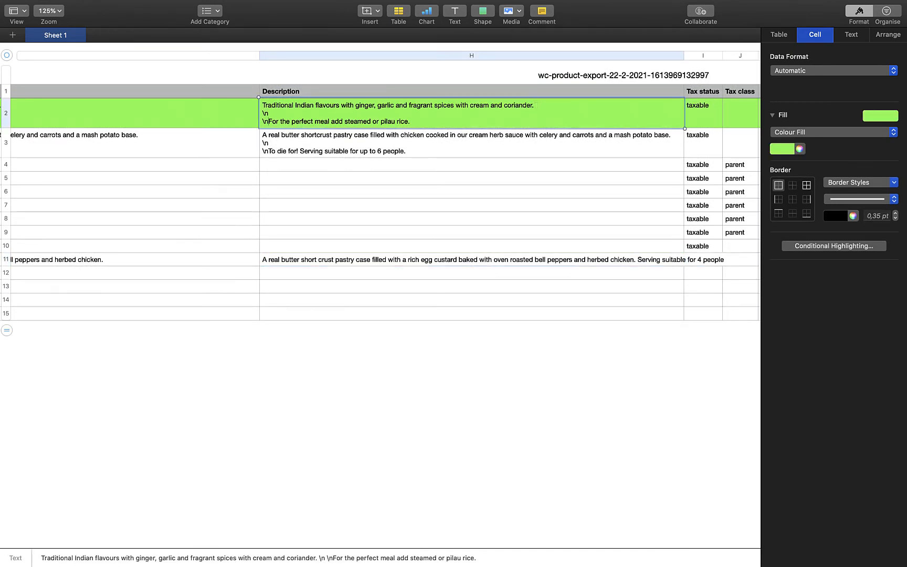
key(shift+Left)
key(shift+Left)
key(shift+Left)
key(shift+Left)
key(shift+Left)
key(shift+Left)
key(super+c)
double_click(636, 260)
key(super+v)
click(471, 329)
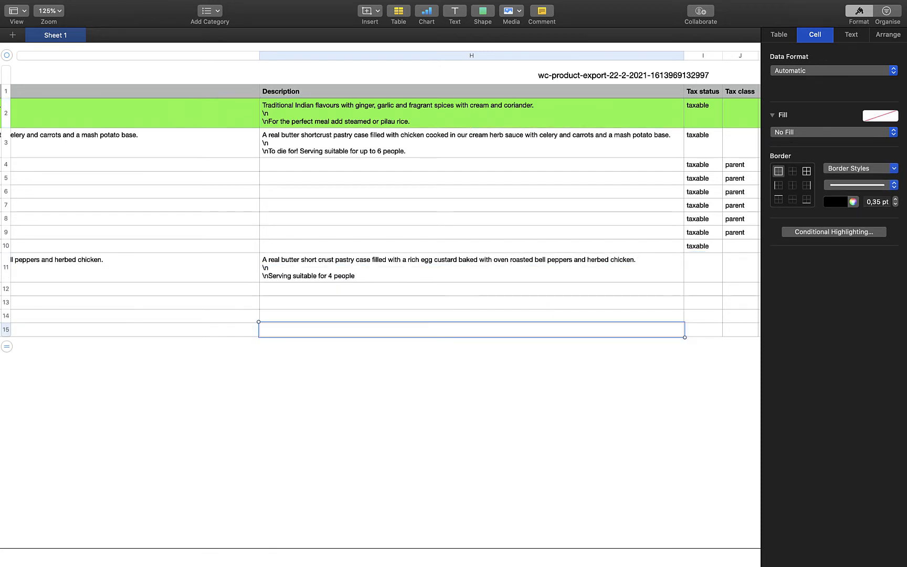
Step: Set tax status to taxable for all five quiche rows and tax class to parent for the four variations
scroll(471, 315, right, 5)
click(471, 268)
text(taxable)
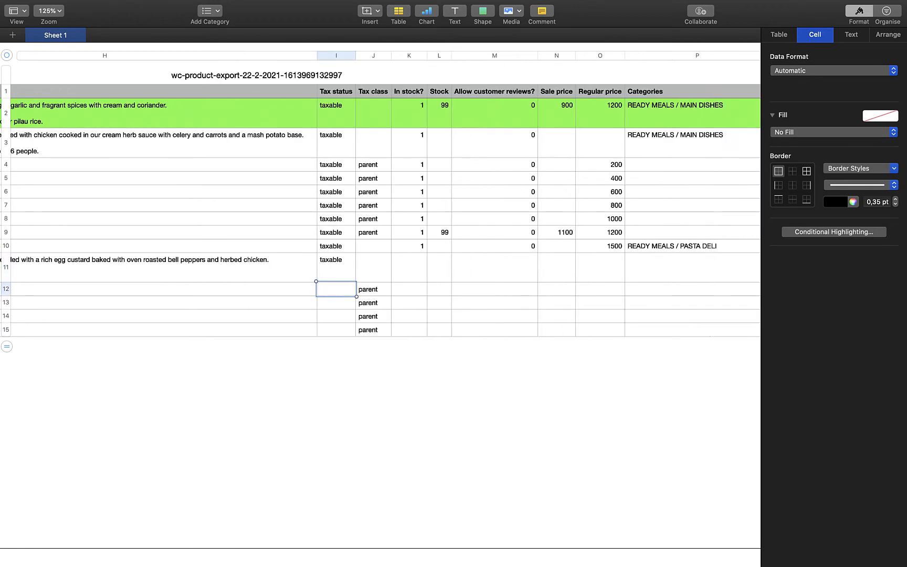
drag(336, 289, 336, 330)
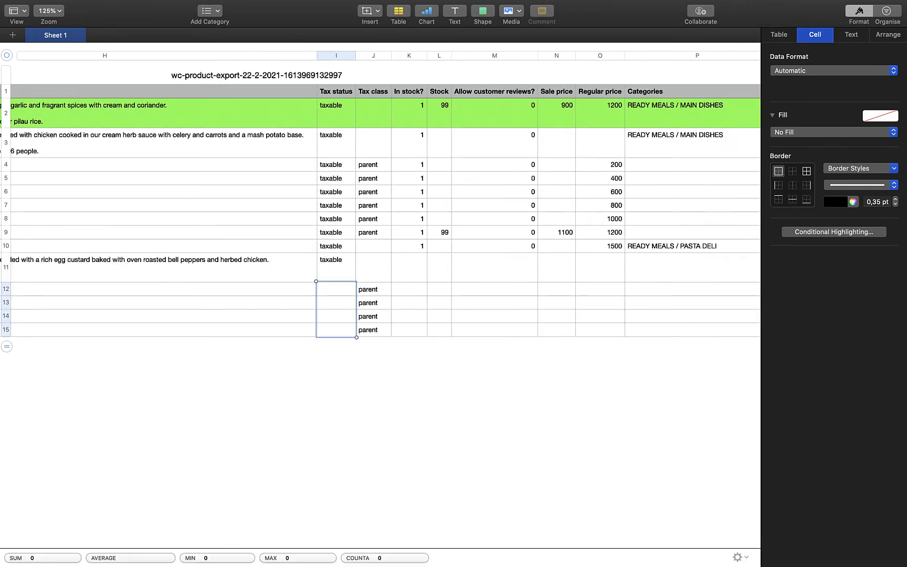
text(taxable taxable taxable taxable)
click(294, 303)
Step: Copy the In stock value 1 from the Chicken Art Pesto row down through all five quiche rows
scroll(294, 302, left, 1)
click(415, 267)
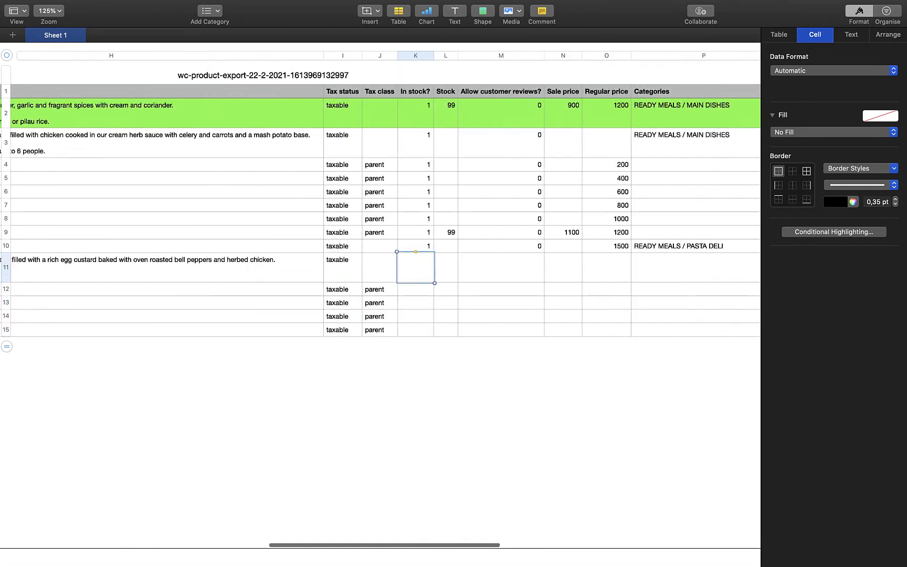
click(415, 247)
drag(415, 253, 415, 330)
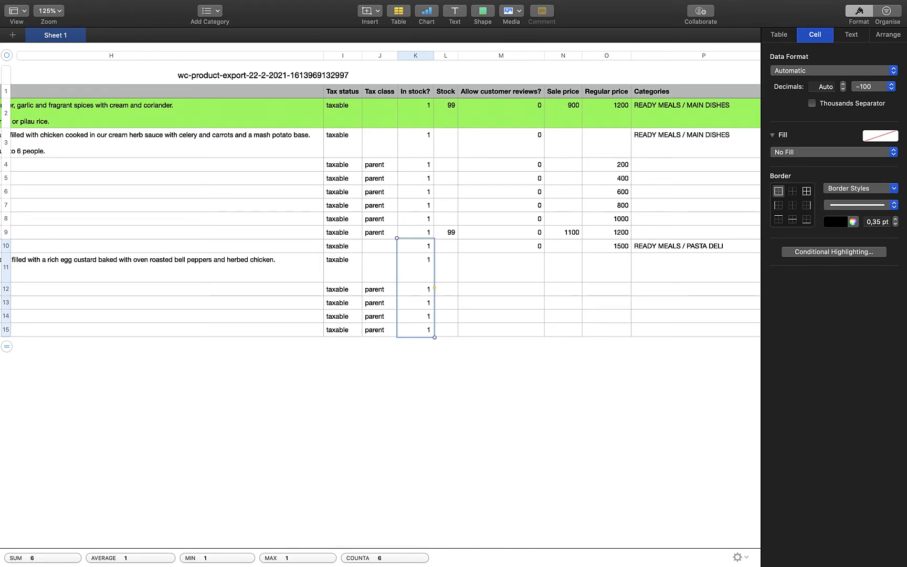
click(501, 316)
click(446, 330)
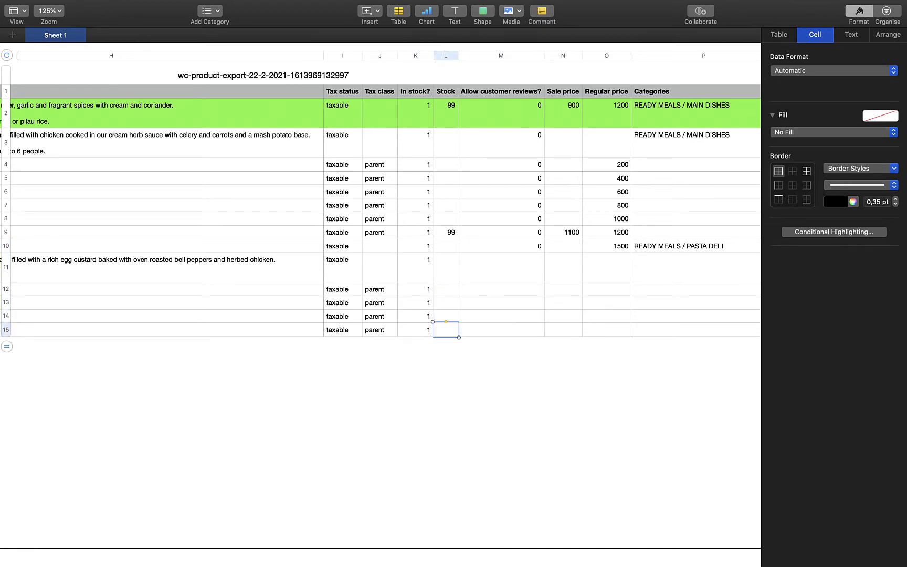
click(445, 289)
click(445, 330)
click(168, 268)
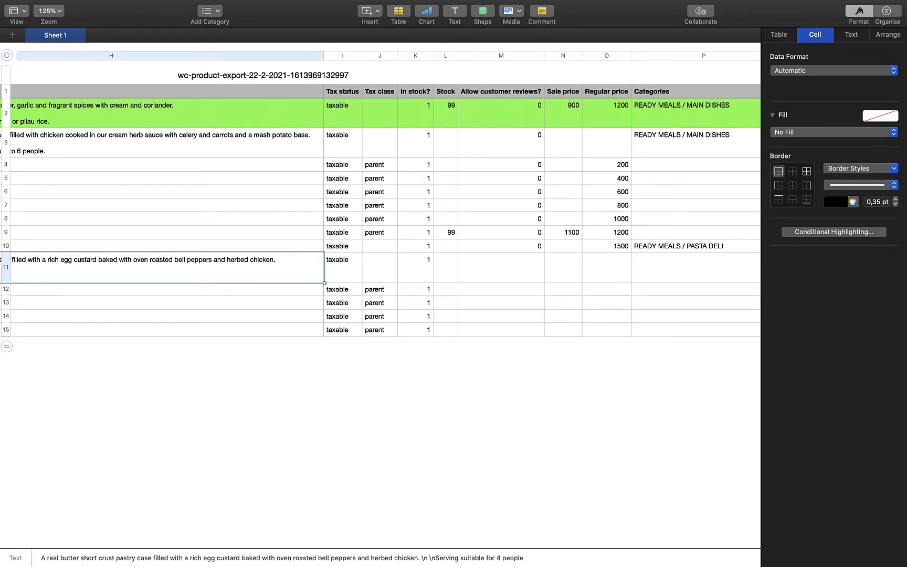
click(343, 290)
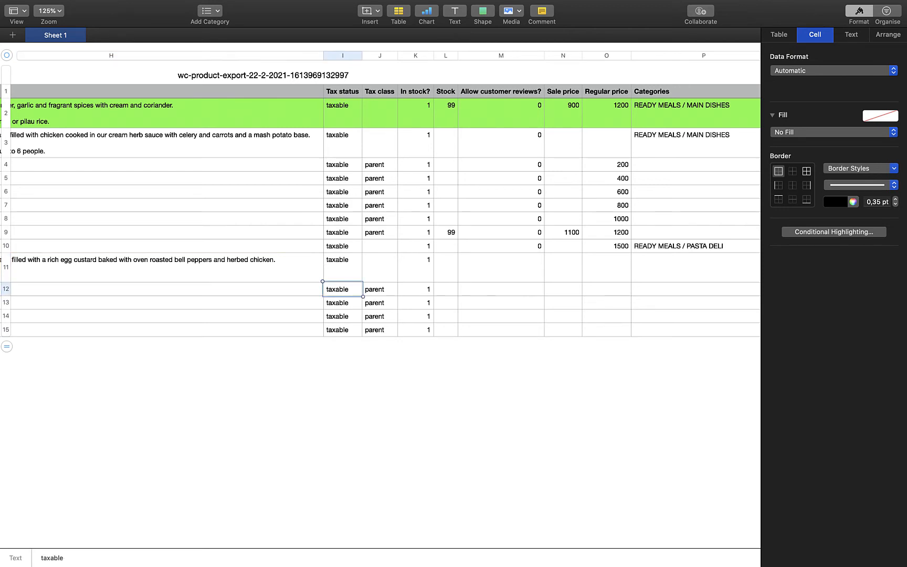
click(379, 330)
Step: Fill the Allow customer reviews values with 0 for all five quiche rows
scroll(381, 210, right, 5)
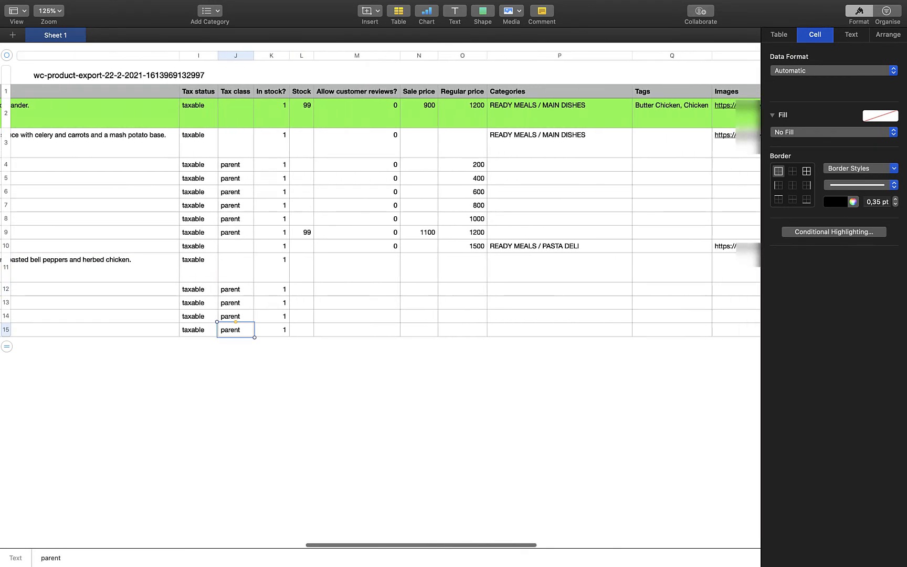
drag(357, 267, 357, 329)
text(0 0 0 0 0)
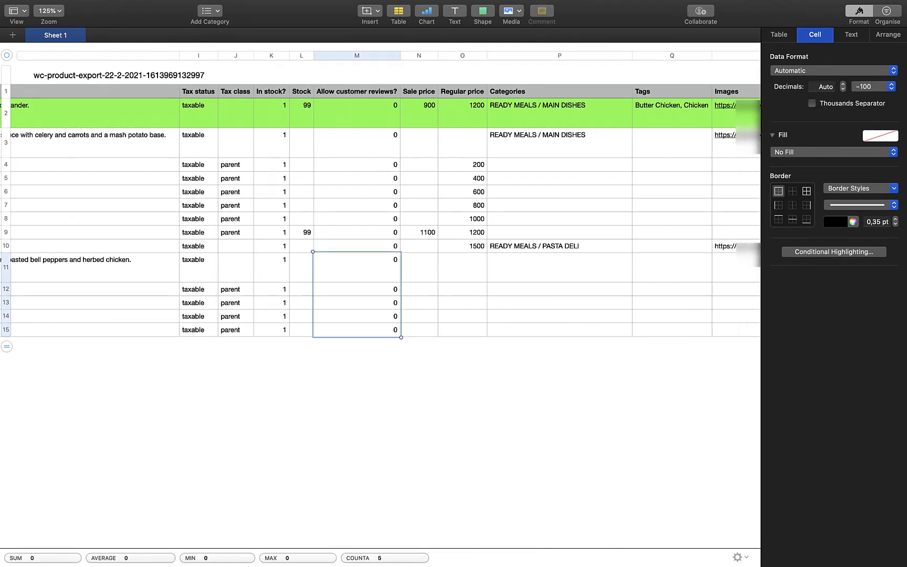
Step: Calculate 1200/4 in a system-wide search to work out the price per quiche serving
scroll(357, 330, right, 2)
click(368, 289)
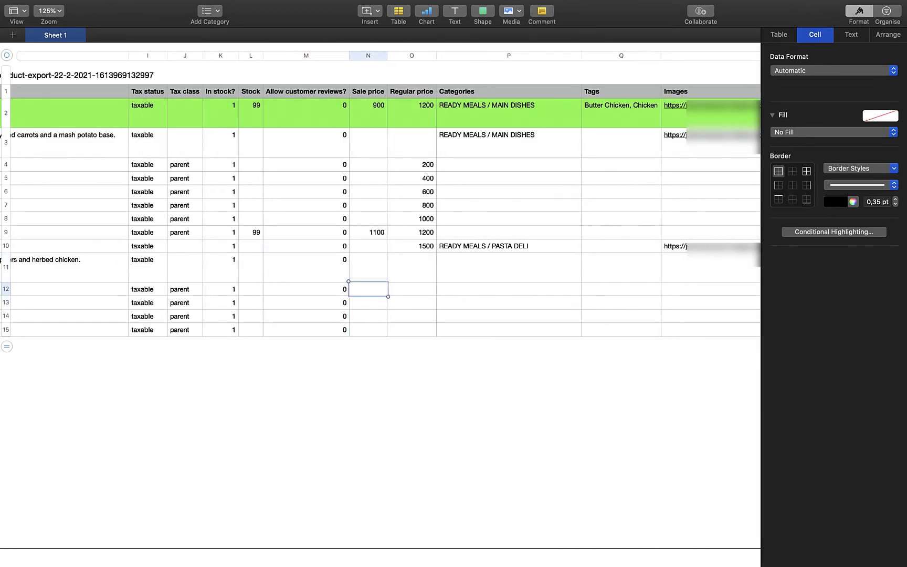
key(super+Tab)
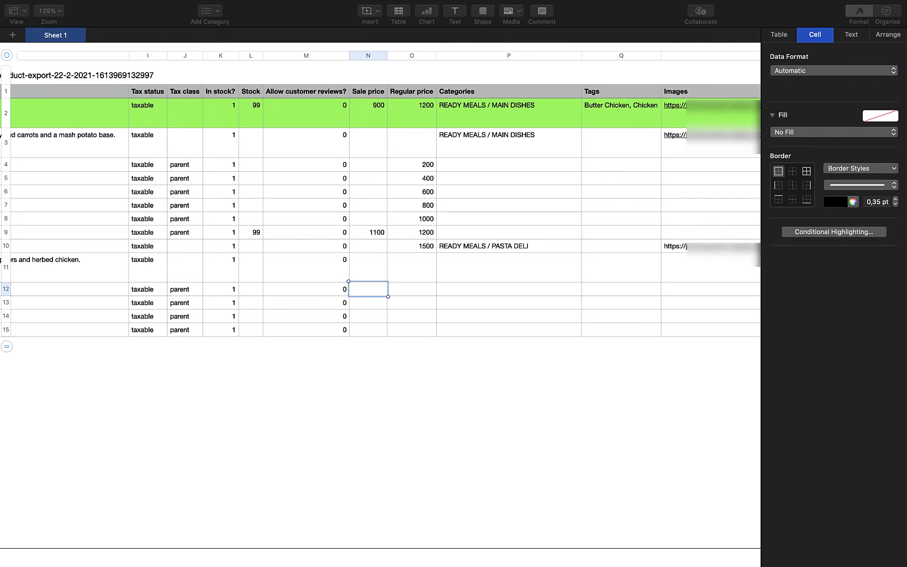
key(super+Tab)
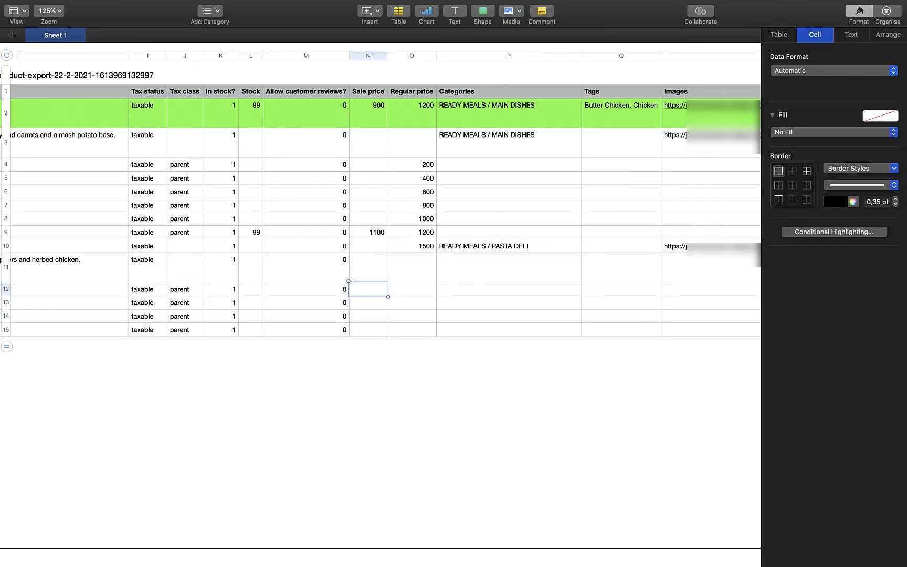
key(super+space)
text(1200.0/4)
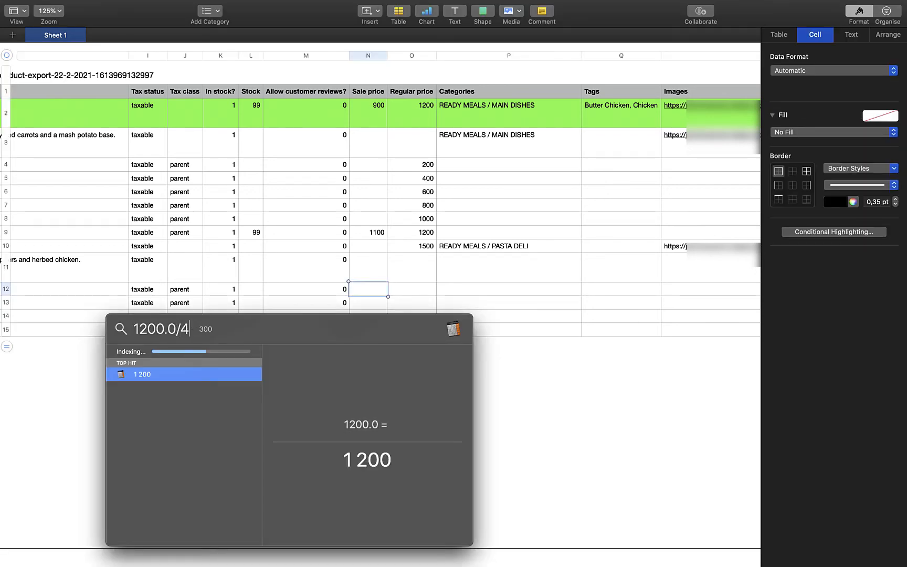
key(Left)
key(Left)
key(BackSpace)
key(BackSpace)
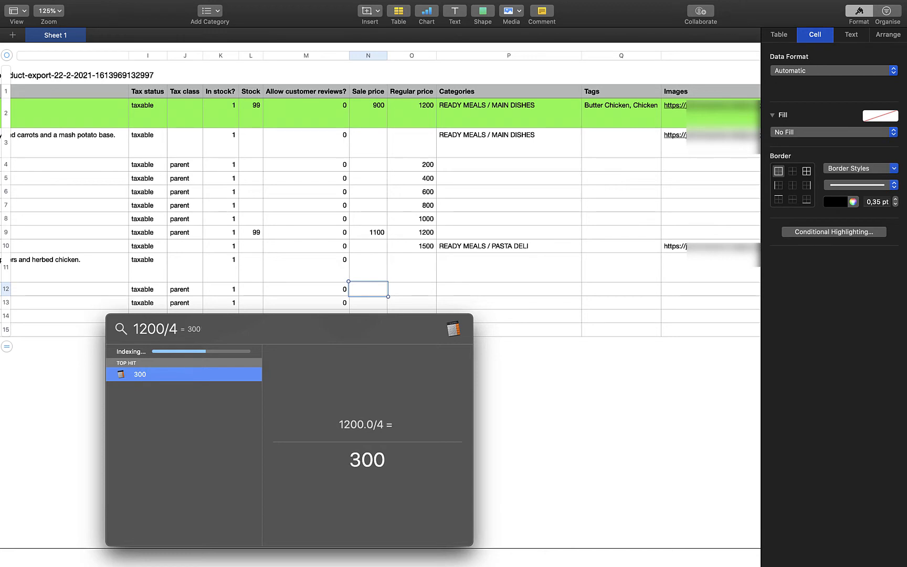
key(Tab)
key(Escape)
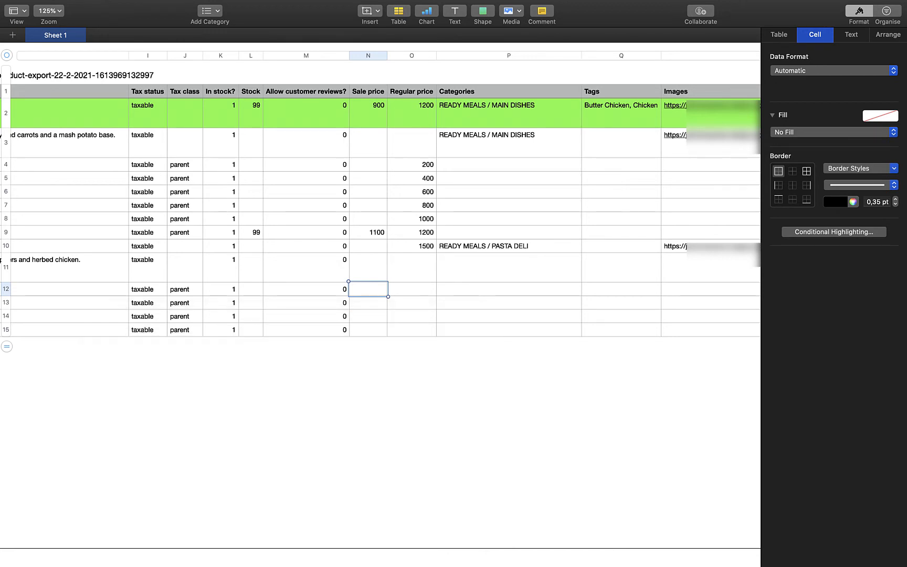
Step: Enter prices 300, 600, 900 and 1200 for the four quiche variations and place them under Regular price
text(300)
key(Return)
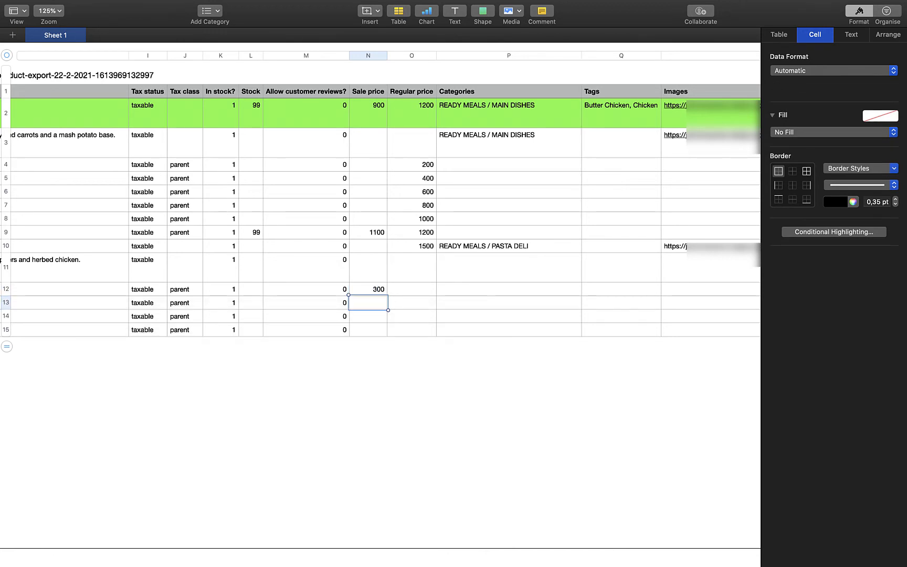
text(600)
key(Return)
text(900)
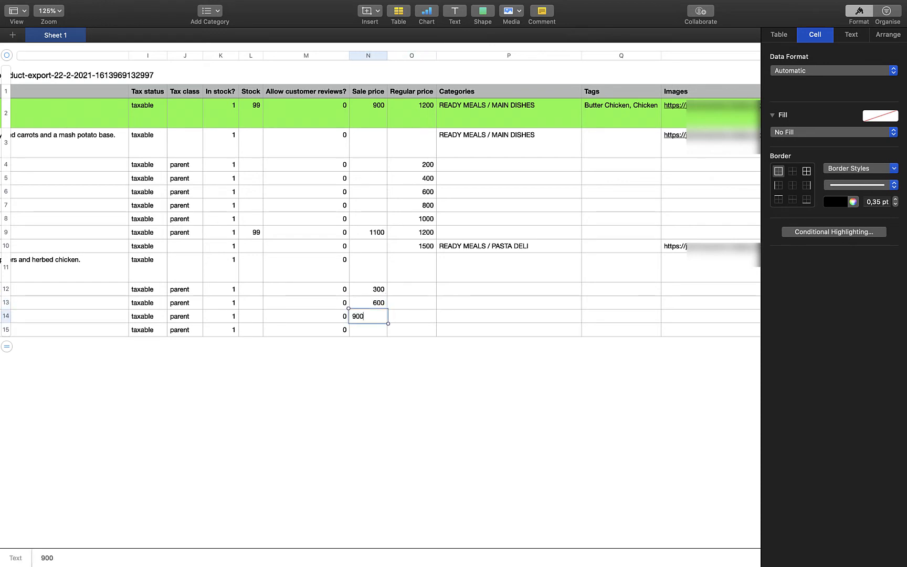
key(Return)
text(1200)
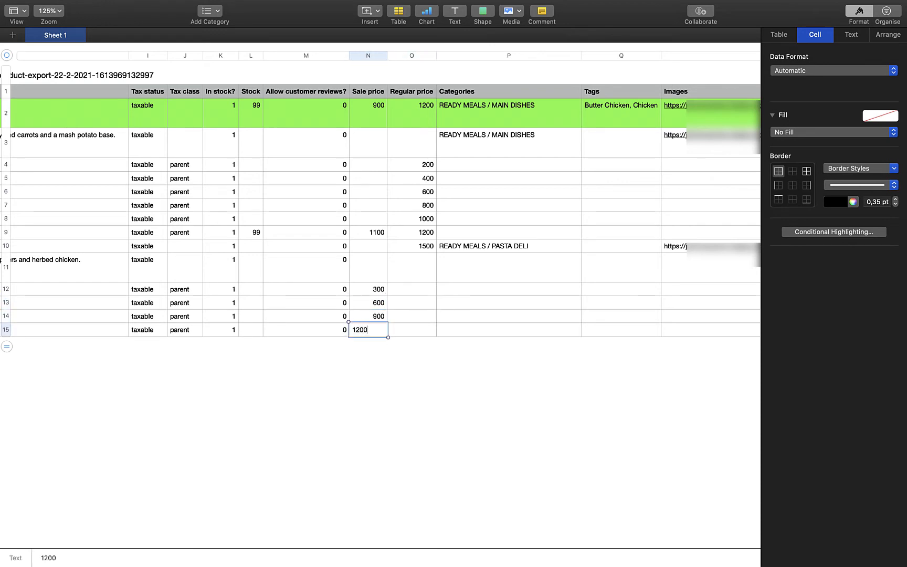
key(Return)
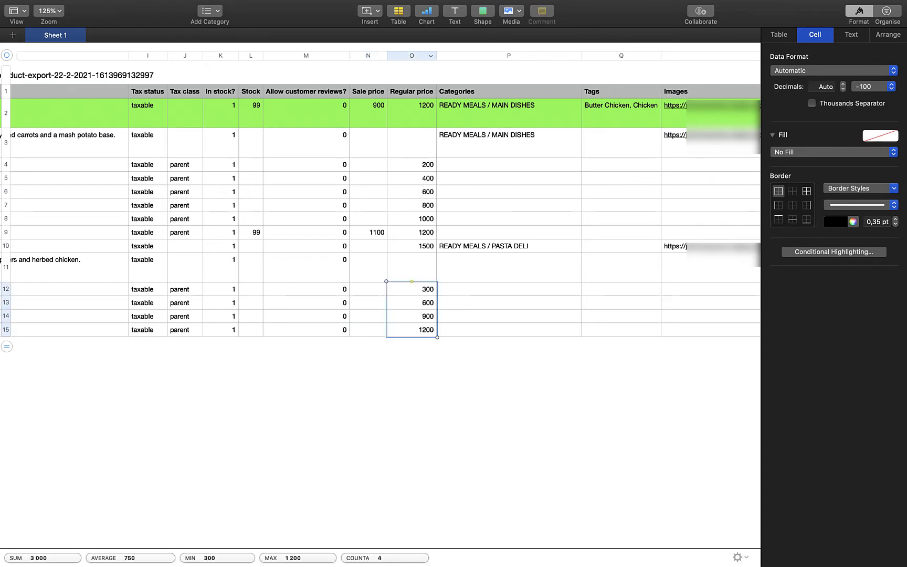
click(412, 92)
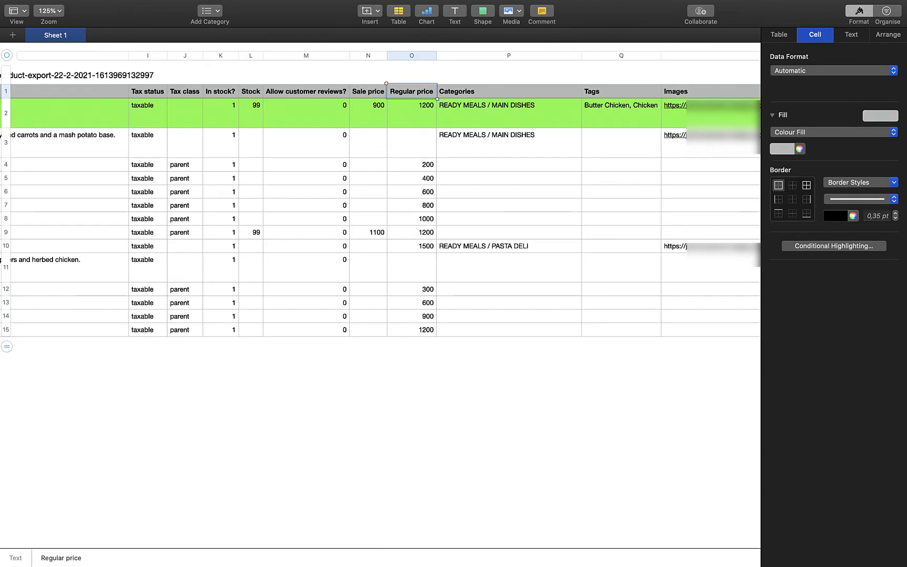
Step: Give quiche variation 149-4 a sale price of 1100 and a regular price of 1200
click(367, 330)
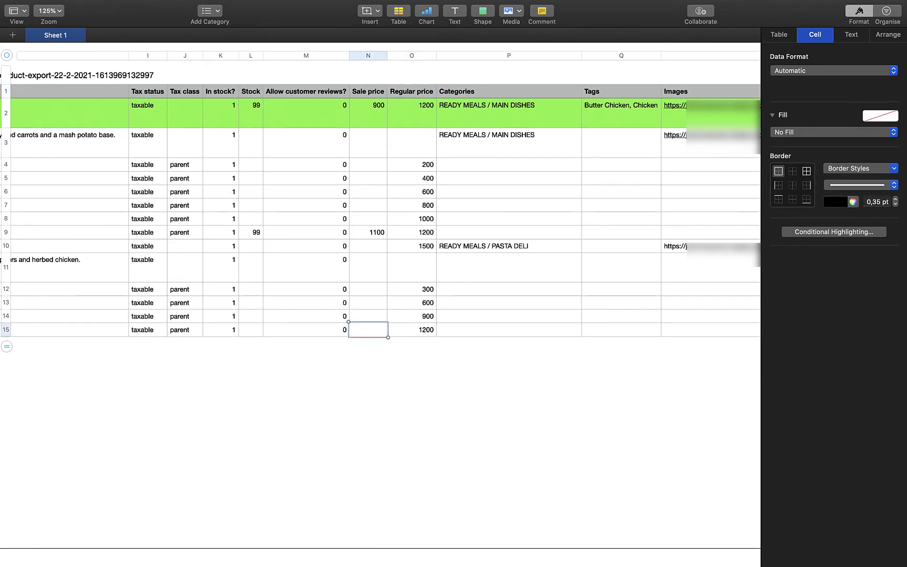
text(1100)
key(Tab)
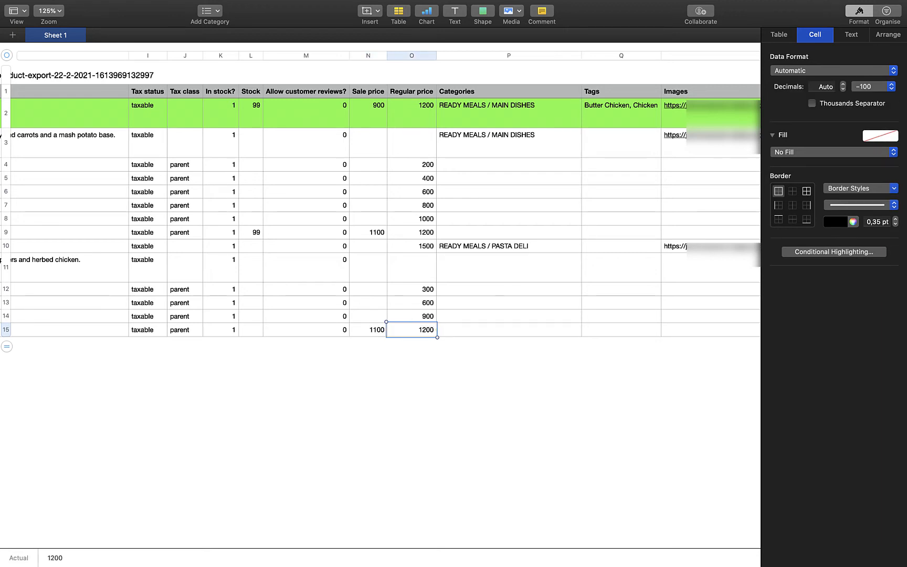
text(1200)
key(Tab)
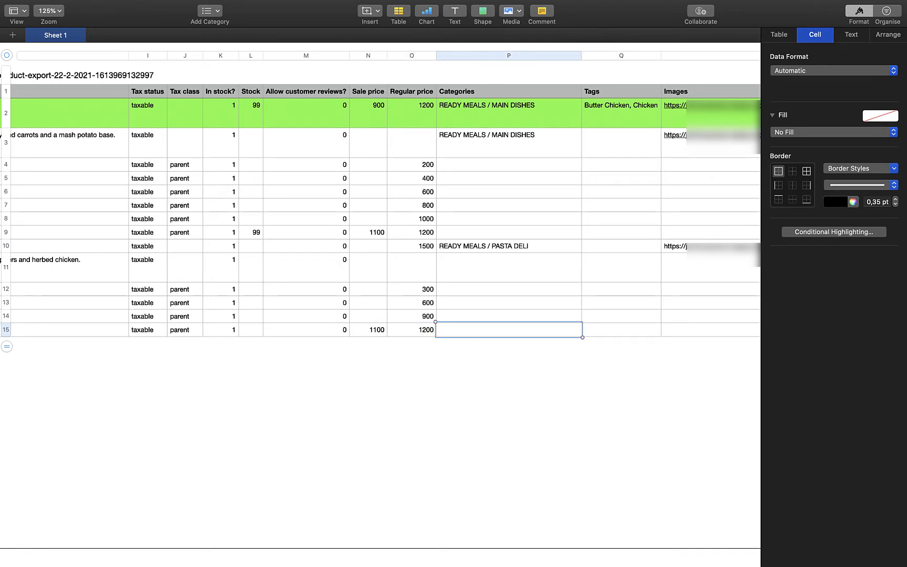
Step: Bring the category READY MEALS / MOTHERS DAY from the other app into the Categories cell of variation 149-4
key(super+Tab)
key(super+Tab)
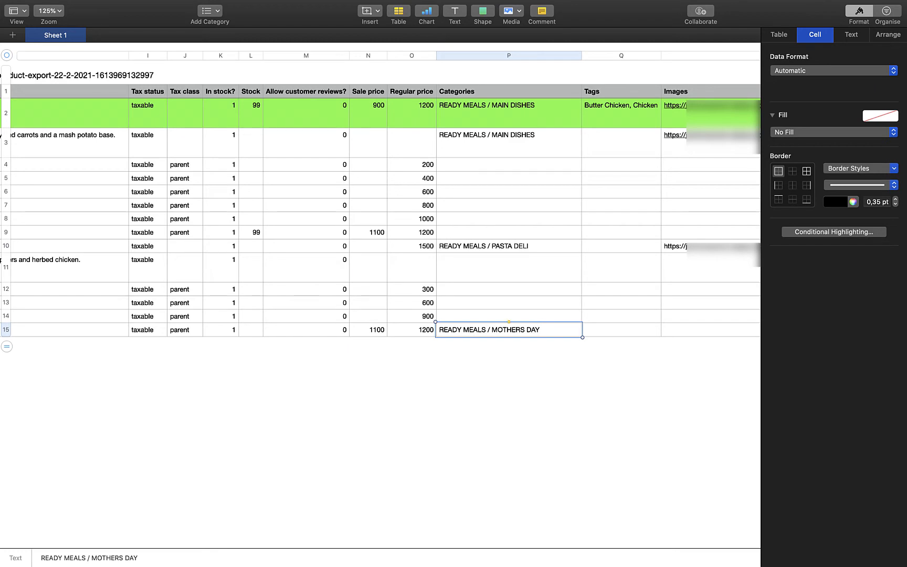
Step: Check which pot pie row carries the category, and move READY MEALS / MOTHERS DAY to the variable quiche's parent row
click(508, 246)
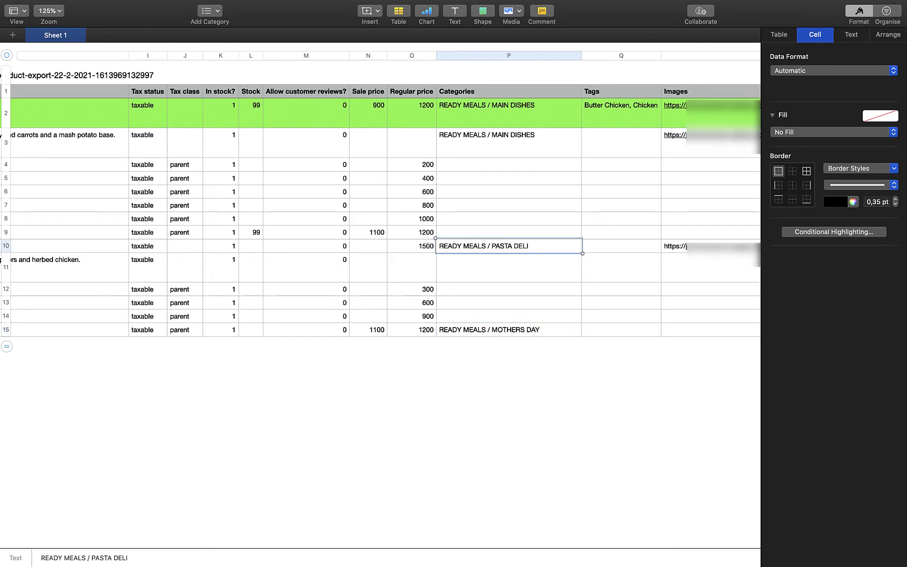
scroll(509, 247, left, 20)
click(215, 143)
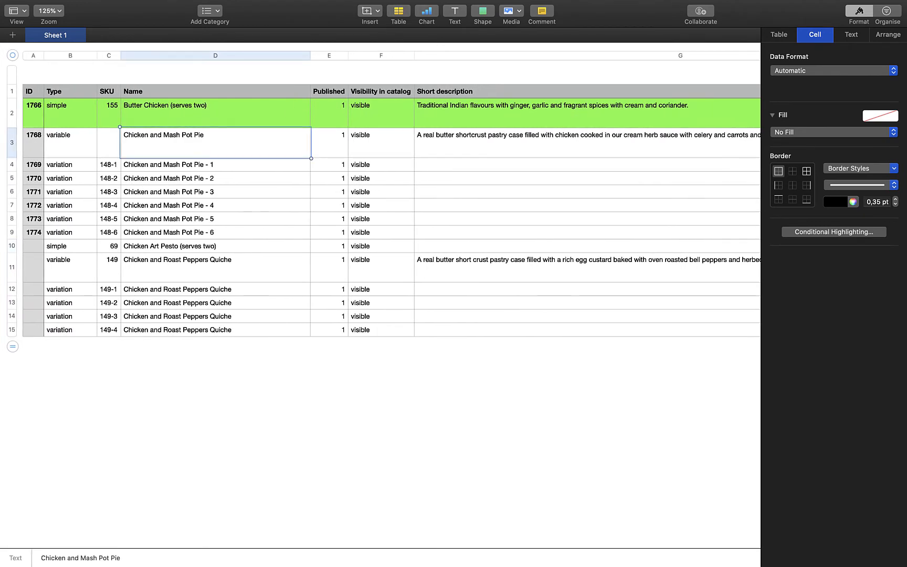
scroll(481, 143, right, 20)
click(480, 143)
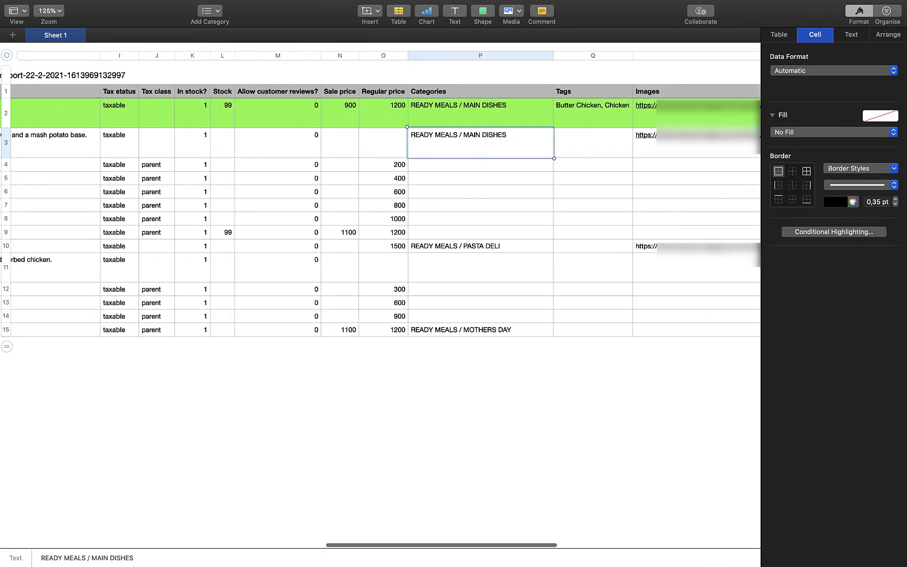
click(480, 329)
key(super+x)
click(480, 267)
key(super+v)
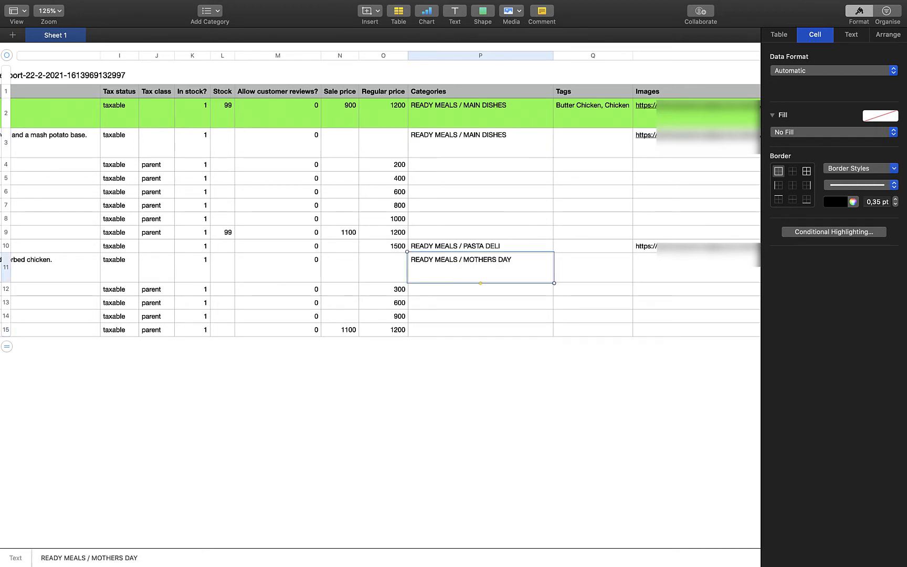
Step: Extend the image URL formula from the Chicken Art Pesto row down to the variable quiche row
click(480, 315)
scroll(480, 315, right, 4)
scroll(346, 307, right, 7)
click(331, 268)
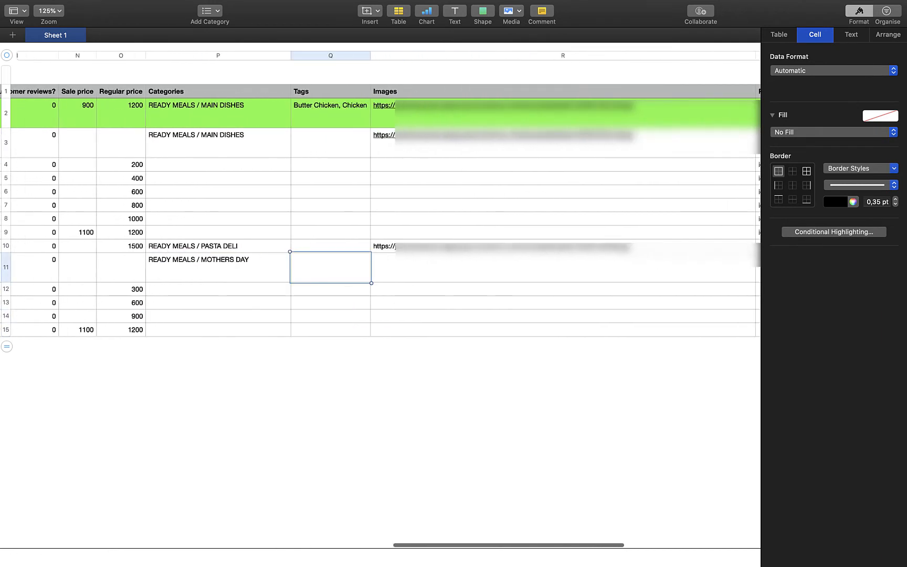
scroll(386, 262, right, 5)
click(437, 246)
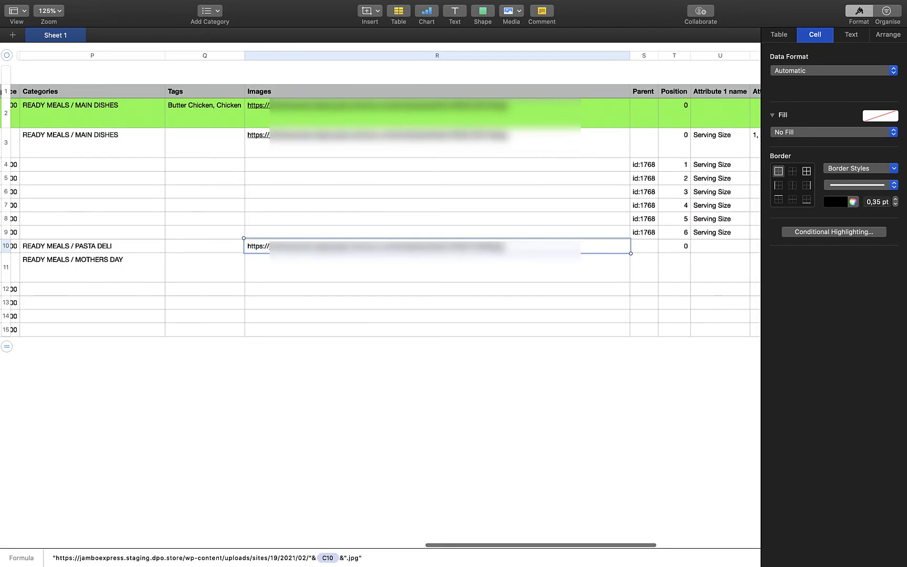
drag(437, 253, 437, 272)
Step: Compare the pot pie's image URL with the pesto and quiche formulas, and check which SKU cell the quiche's formula references
click(437, 165)
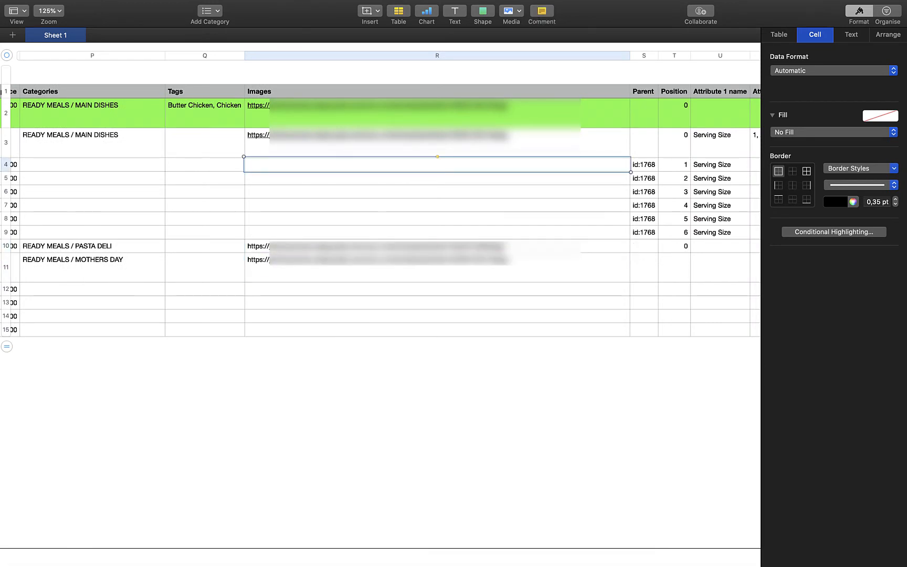
click(438, 143)
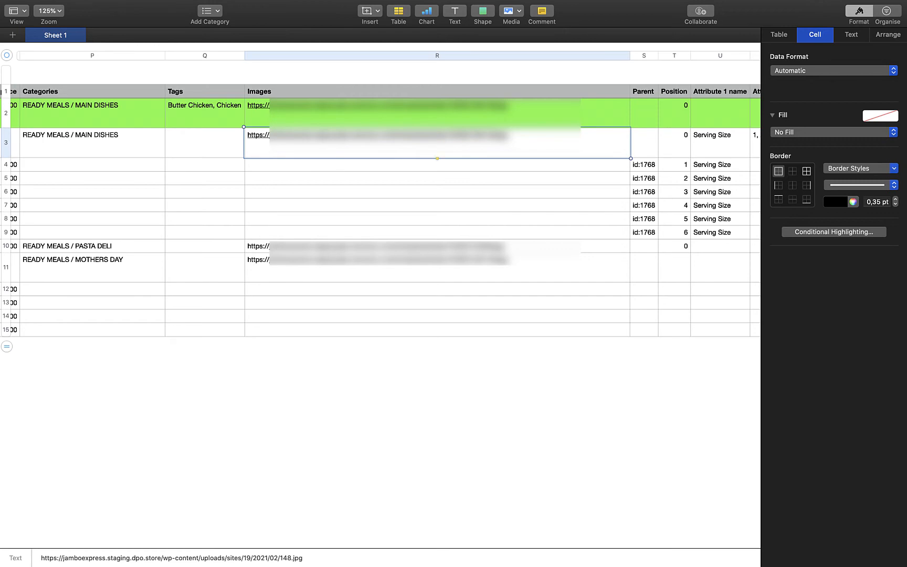
click(438, 246)
scroll(446, 267, left, 1)
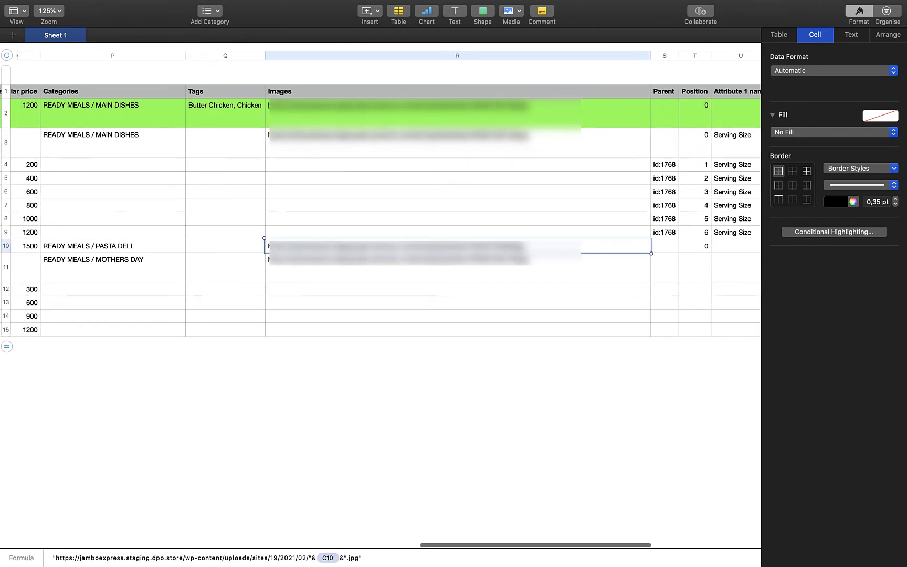
click(446, 267)
scroll(446, 267, left, 20)
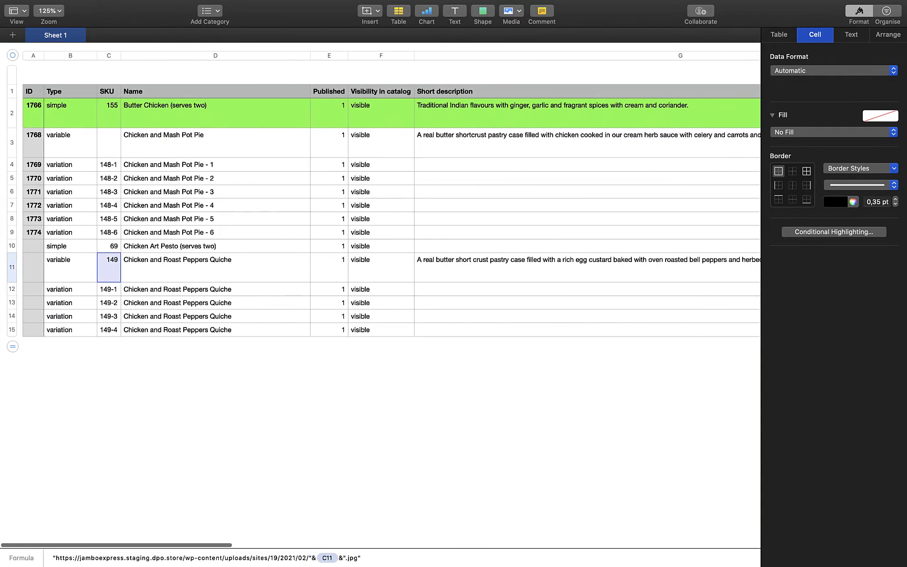
Step: Examine how the pot pie variations' Parent value relates to the ID of the variable Chicken and Mash Pot Pie
scroll(446, 267, right, 20)
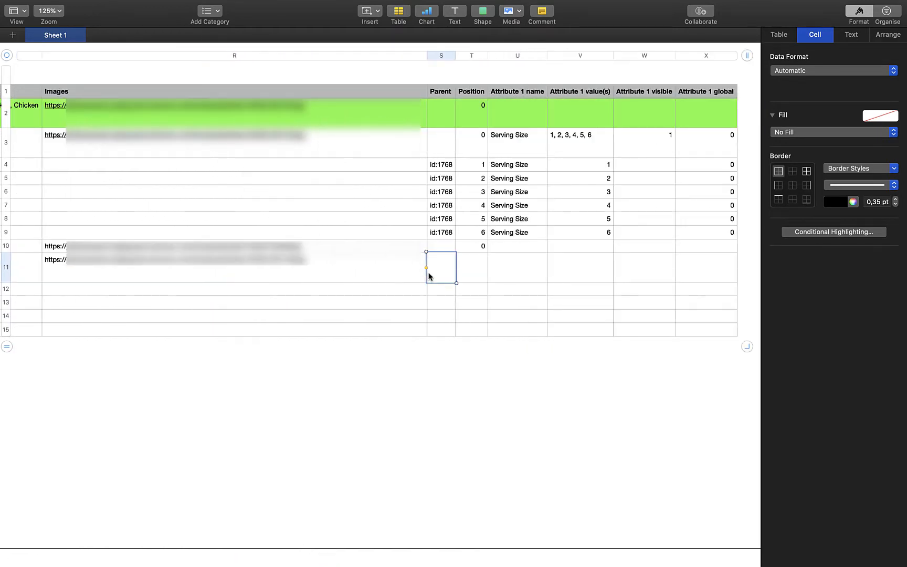
click(441, 169)
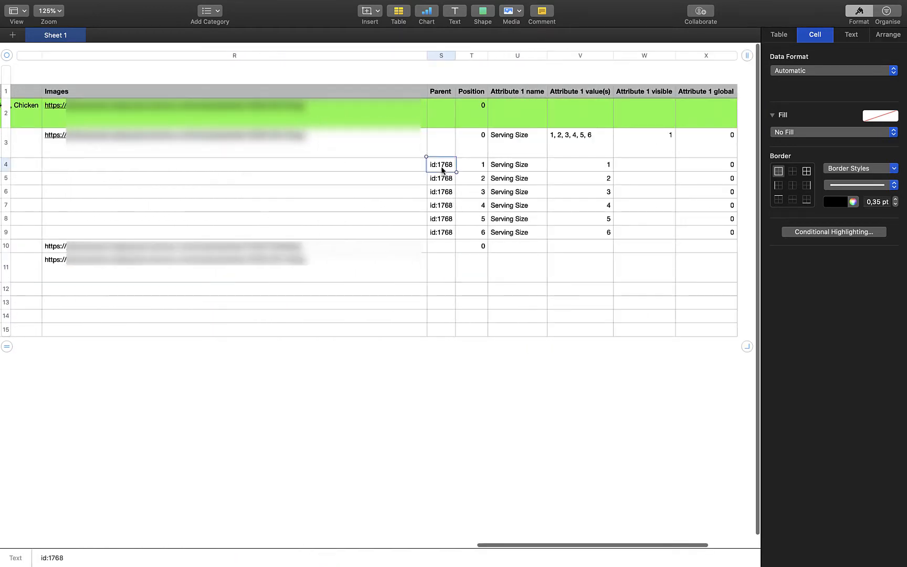
scroll(442, 169, left, 20)
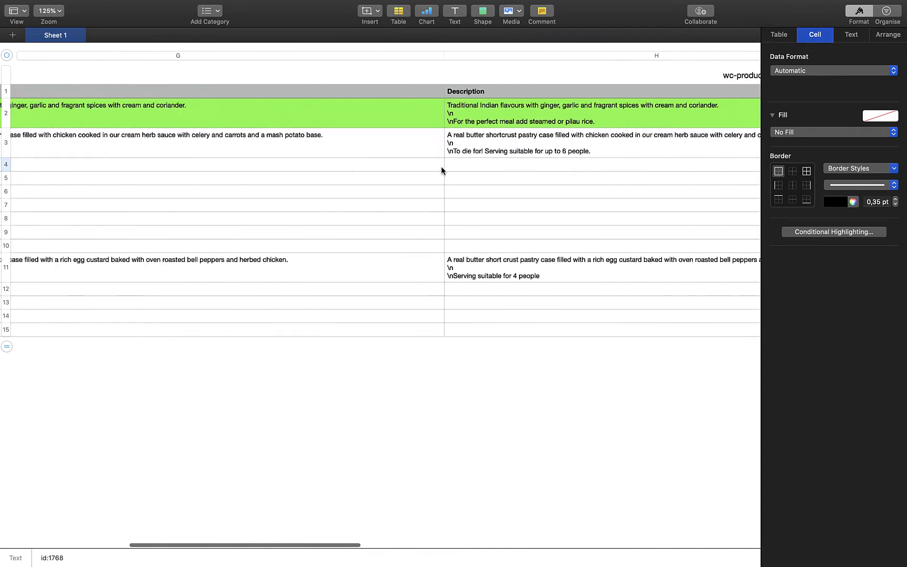
click(35, 142)
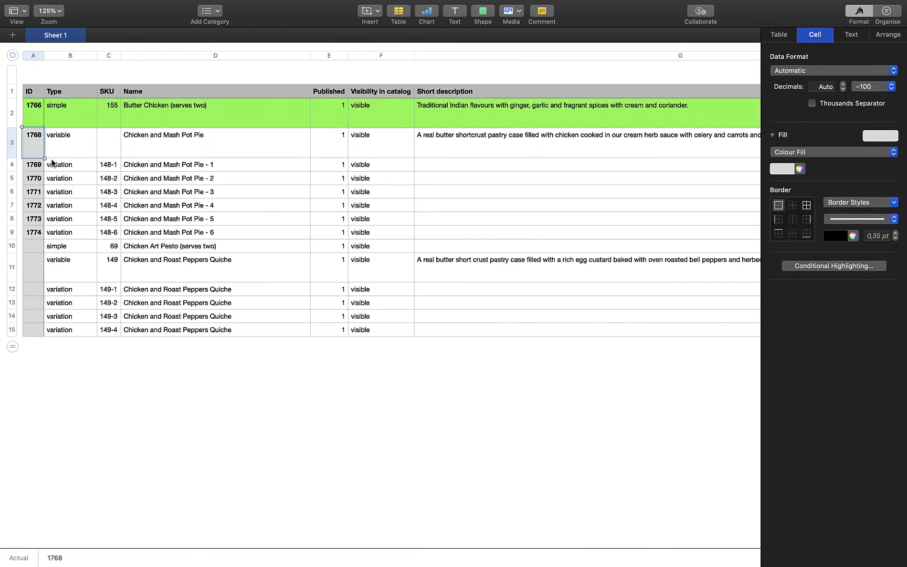
click(137, 152)
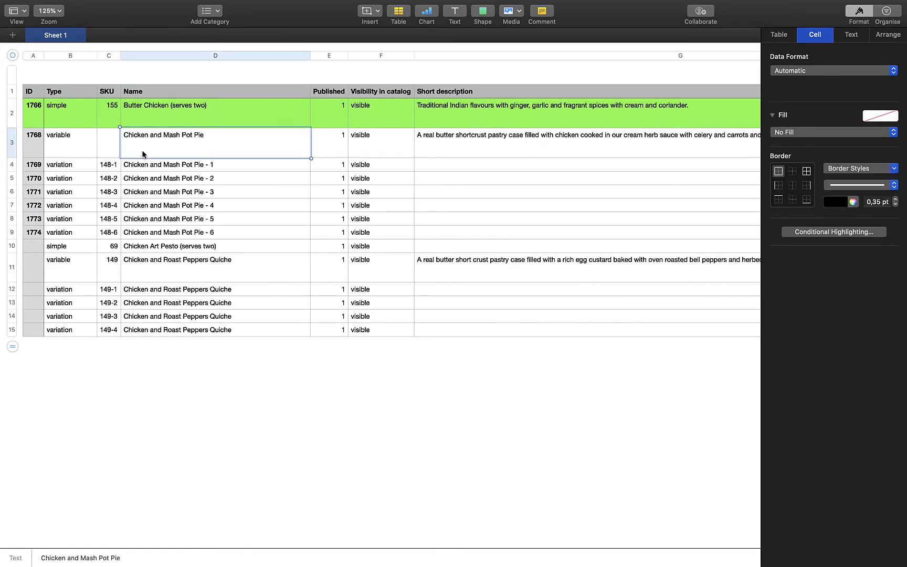
scroll(170, 255, right, 15)
scroll(170, 254, right, 20)
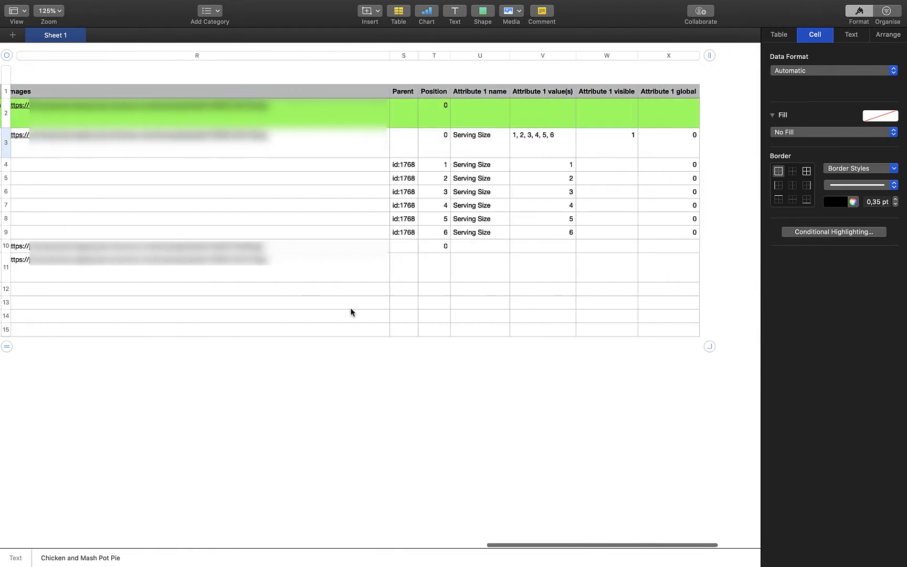
Step: Set the Parent value to 149 for all four Chicken and Roast Peppers Quiche variations
click(399, 290)
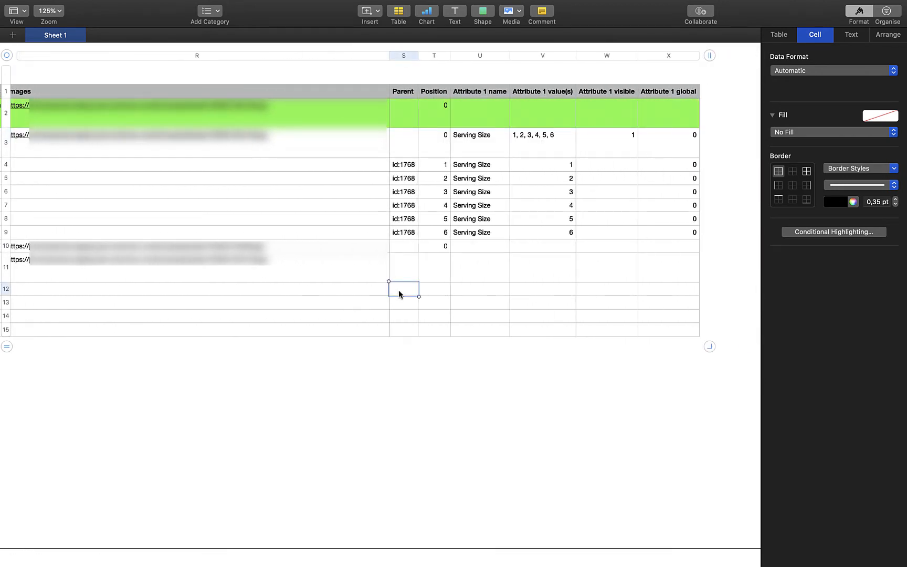
scroll(398, 289, right, 5)
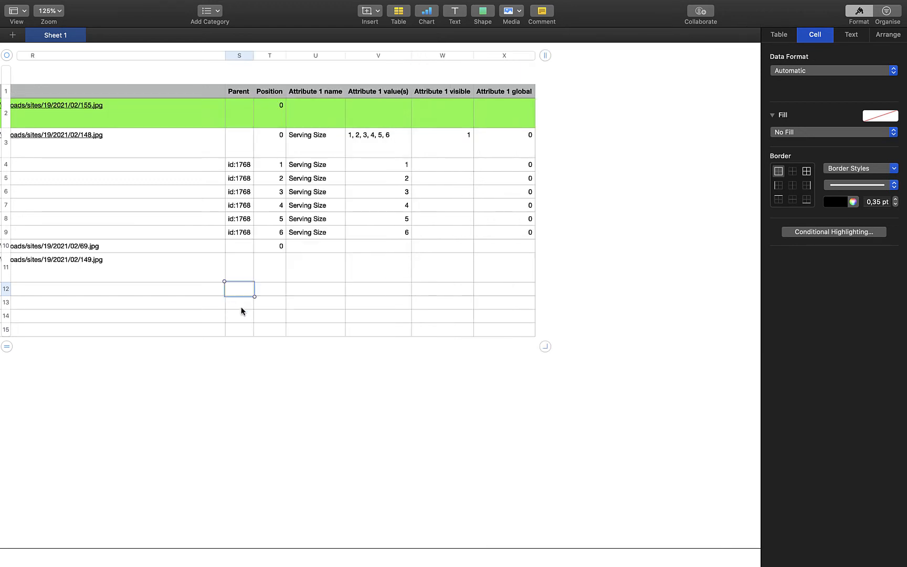
text(149)
drag(239, 297, 239, 333)
click(293, 351)
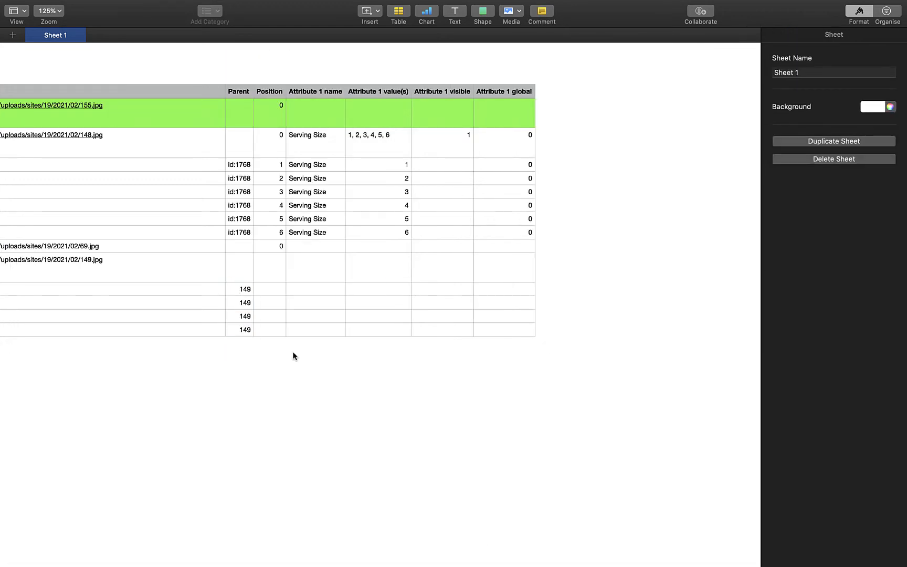
Step: Number the Position column 0 for the variable quiche row and 1, 2, 3 and 4 for its variations
click(271, 287)
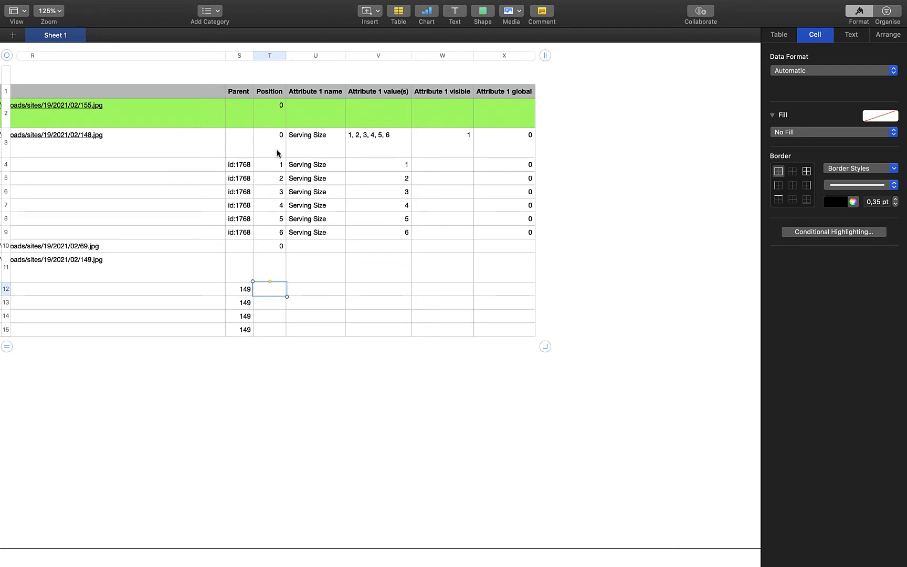
click(275, 281)
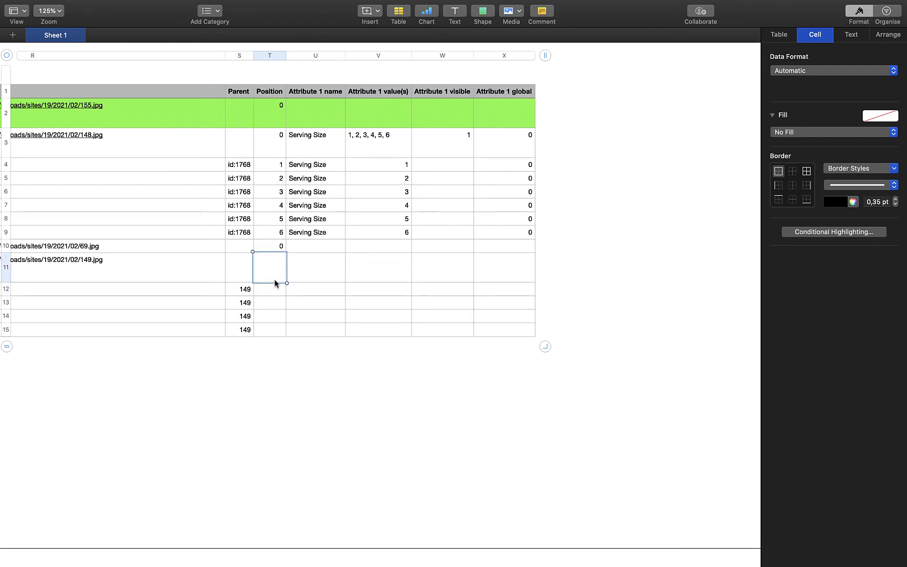
text(0)
key(Return)
text(1)
key(Return)
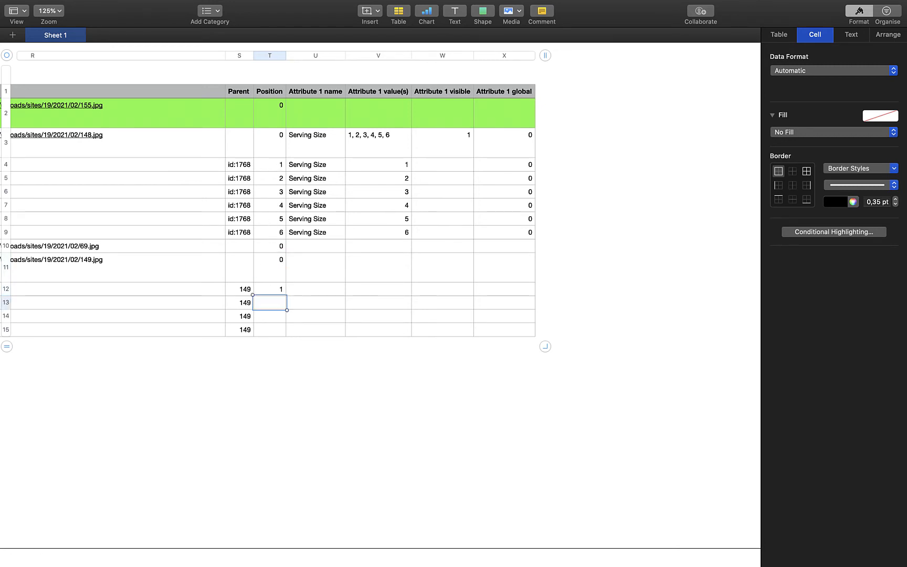
text(2)
key(Return)
text(3)
key(Return)
text(4)
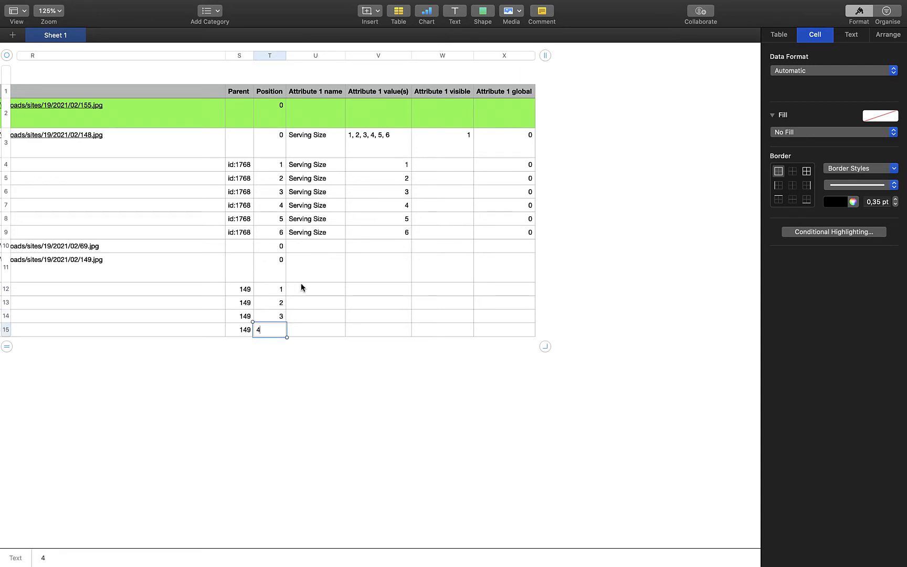
Step: Enter Serving Size as the Attribute 1 name for the four quiche variations
click(301, 287)
click(327, 234)
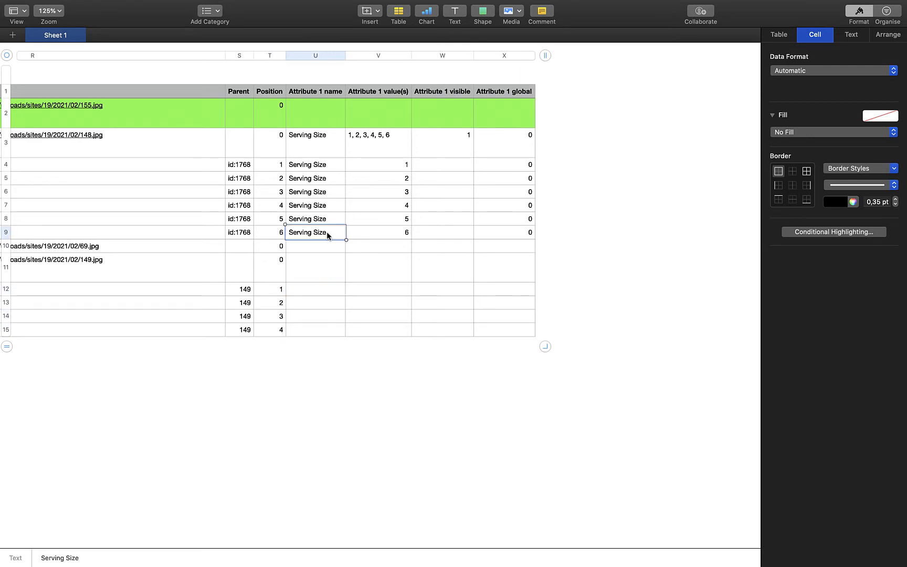
click(318, 278)
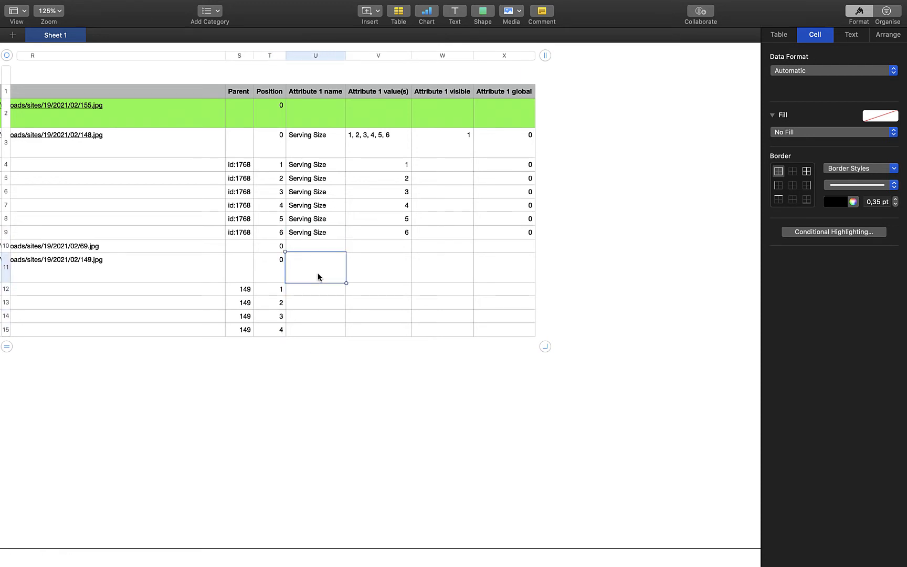
text(Serving Size)
drag(314, 284, 316, 331)
Step: Enter 1, 2, 3 and 4 as the Attribute 1 values of the four quiche variations
click(373, 294)
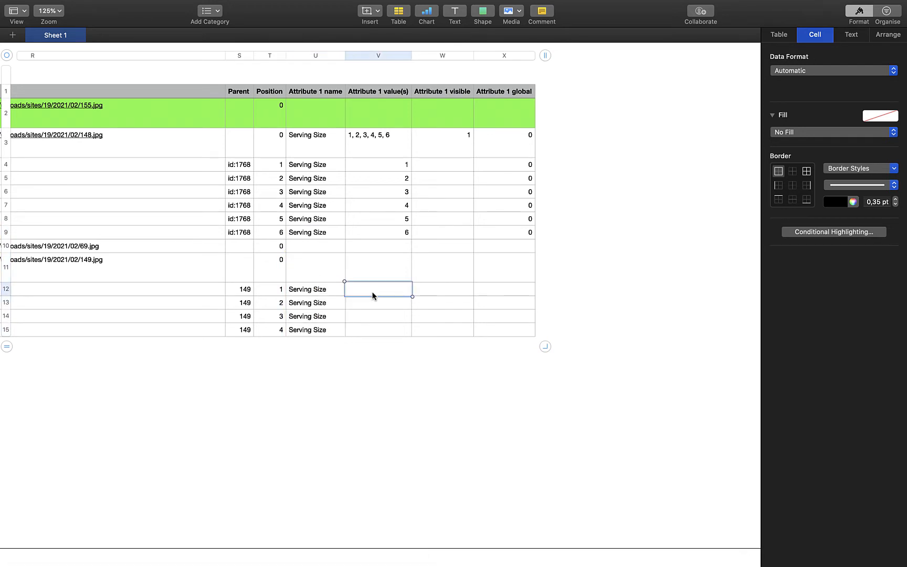
text(1)
key(Return)
text(2)
key(Return)
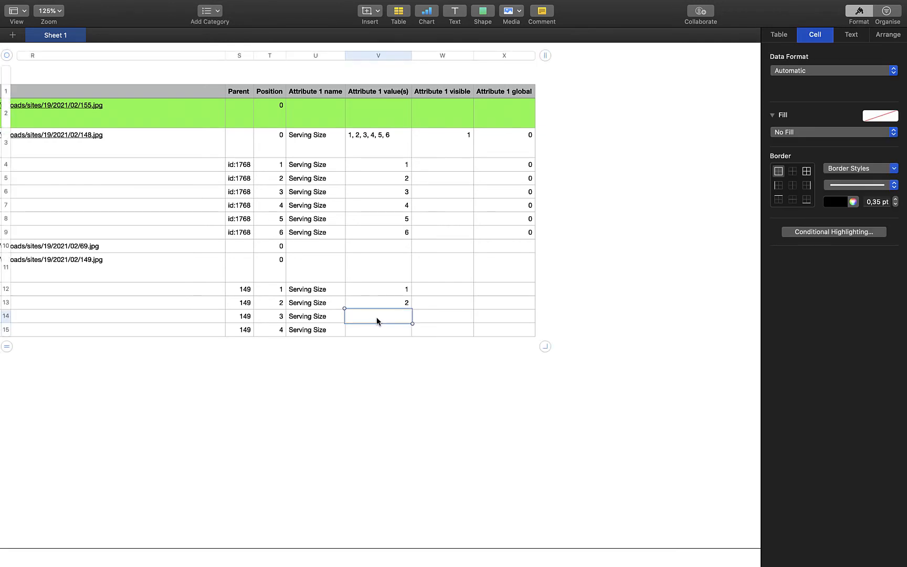
text(3)
key(Return)
text(4)
click(447, 334)
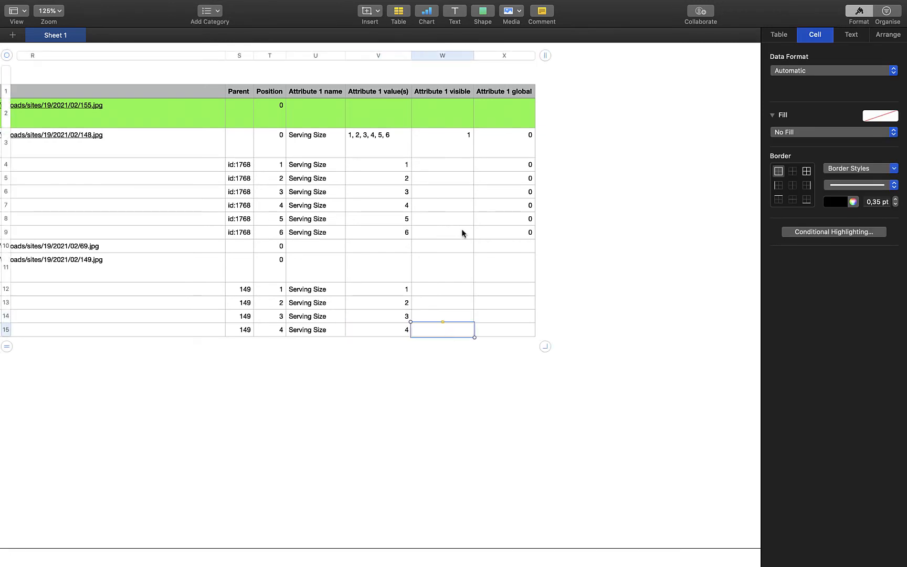
Step: Set the variable quiche row's Attribute 1 name to Serving Size and its Attribute 1 values to 1, 2, 3, 4
click(398, 152)
click(327, 147)
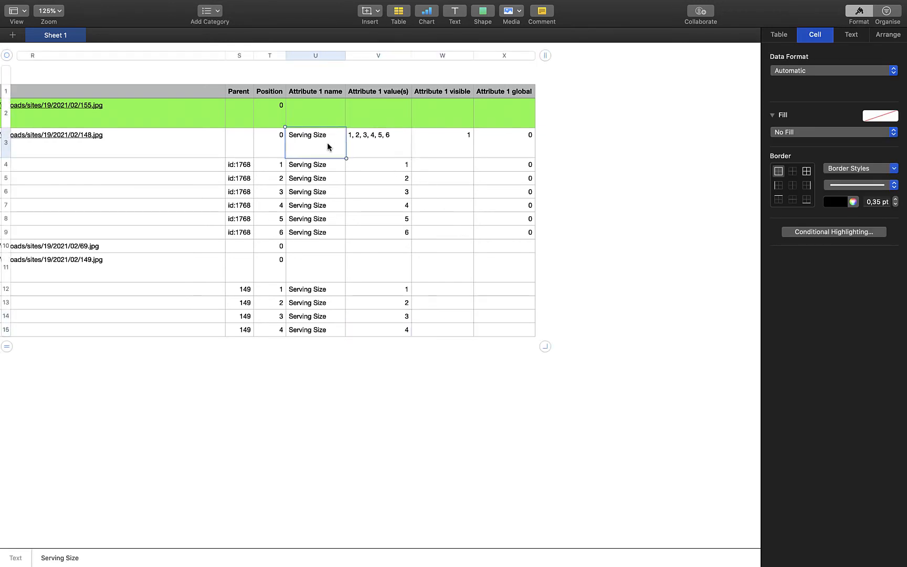
click(311, 267)
text(Serving Size)
click(375, 148)
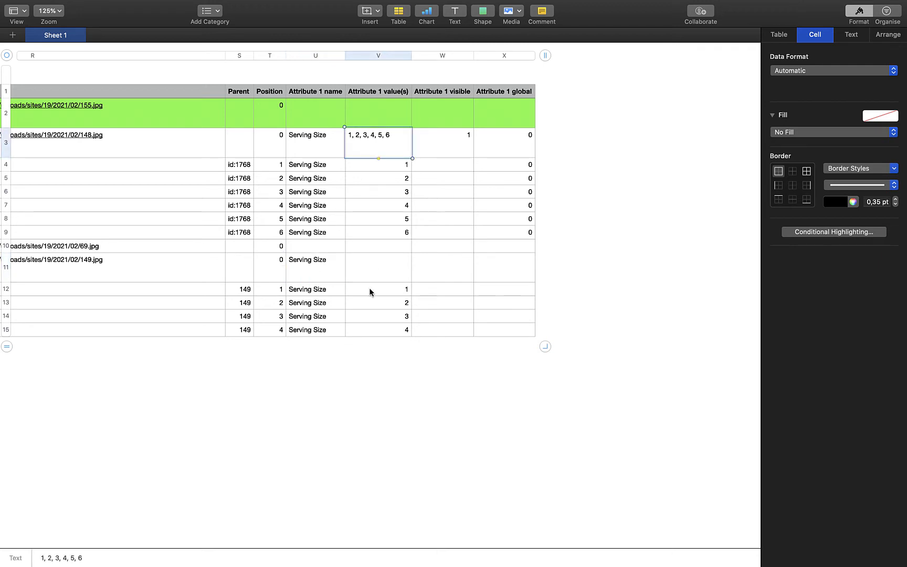
click(371, 265)
text(1, 2, 3, 4, 5, 6)
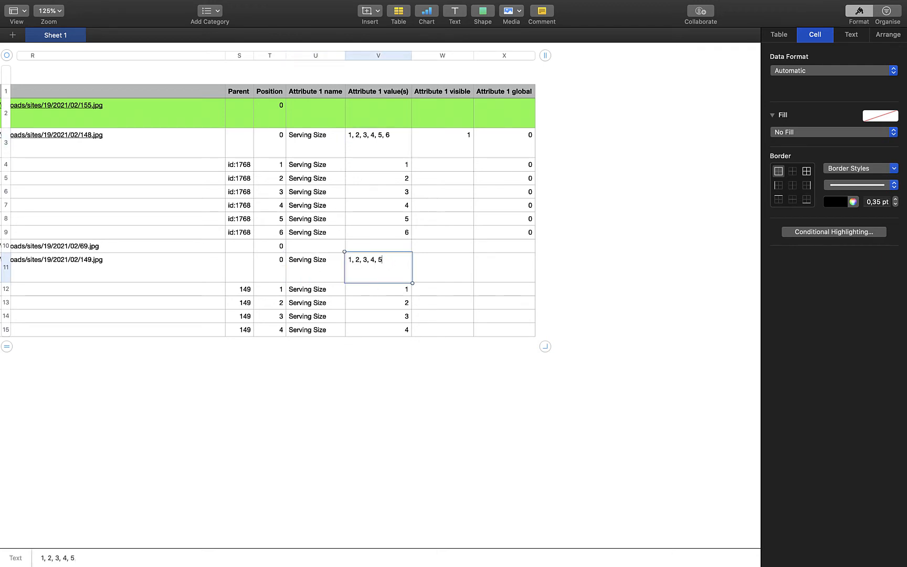
click(420, 268)
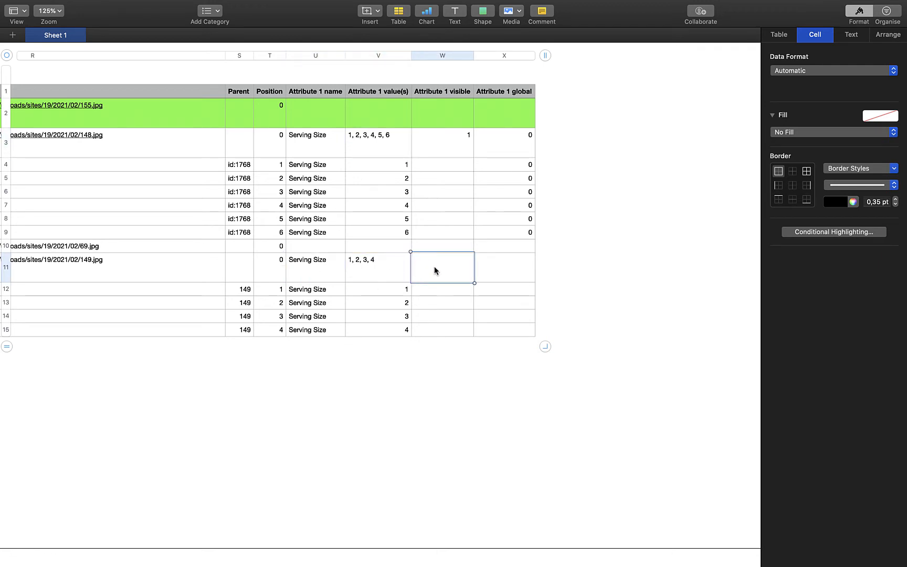
Step: Copy the Attribute 1 visible value 1 from the variable pot pie row to the variable quiche row
click(467, 150)
key(super+c)
click(453, 269)
key(super+v)
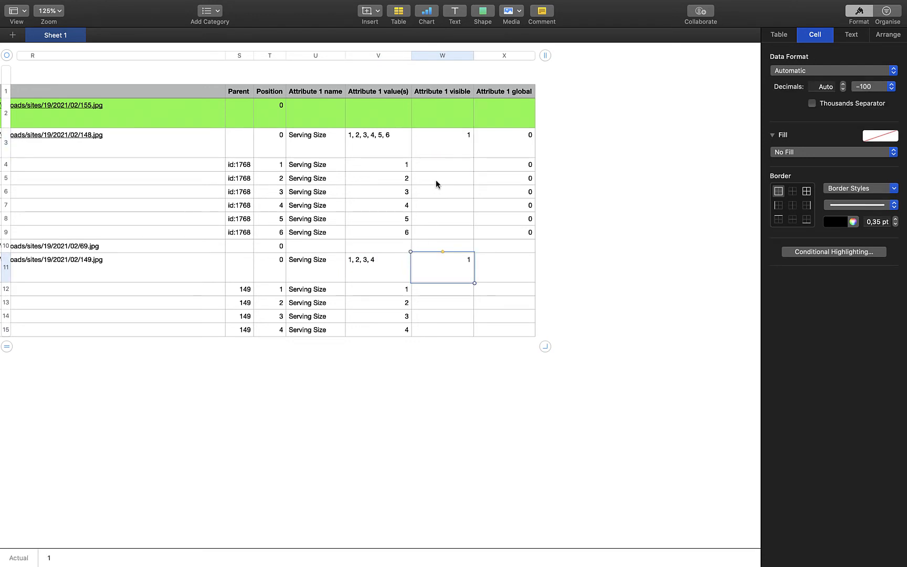
Step: Set Attribute 1 global to 0 for the variable quiche row and its four variations
click(387, 145)
click(454, 148)
click(521, 150)
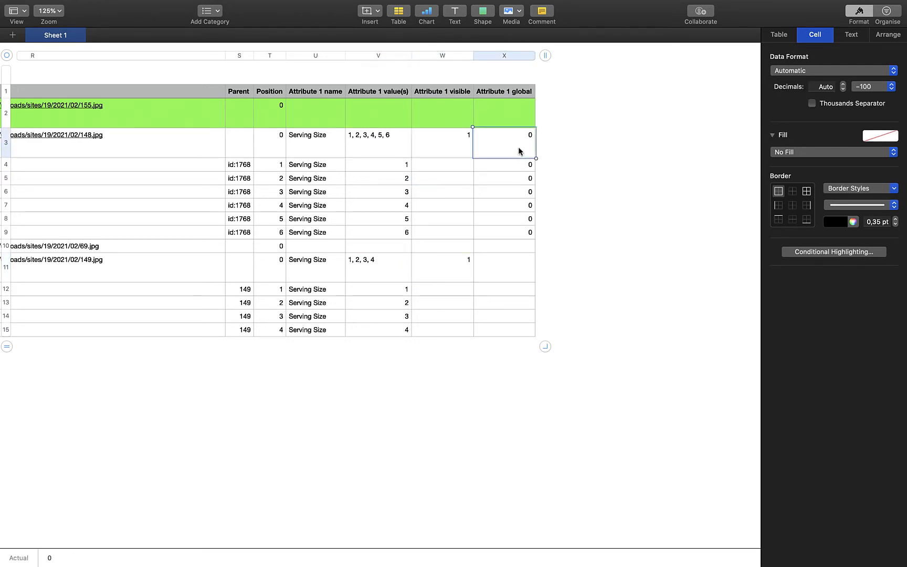
click(499, 270)
text(0)
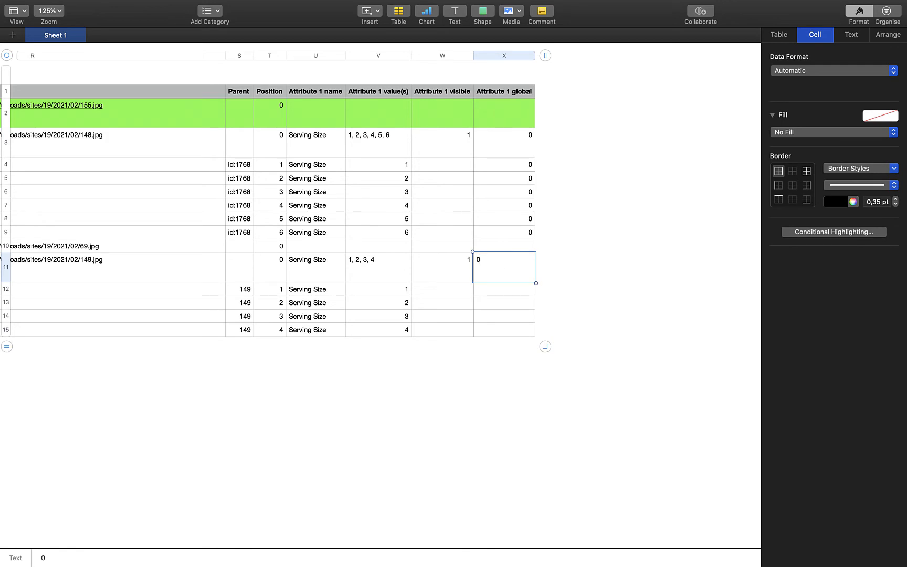
key(Return)
key(shift+Down)
key(shift+Down)
key(shift+Down)
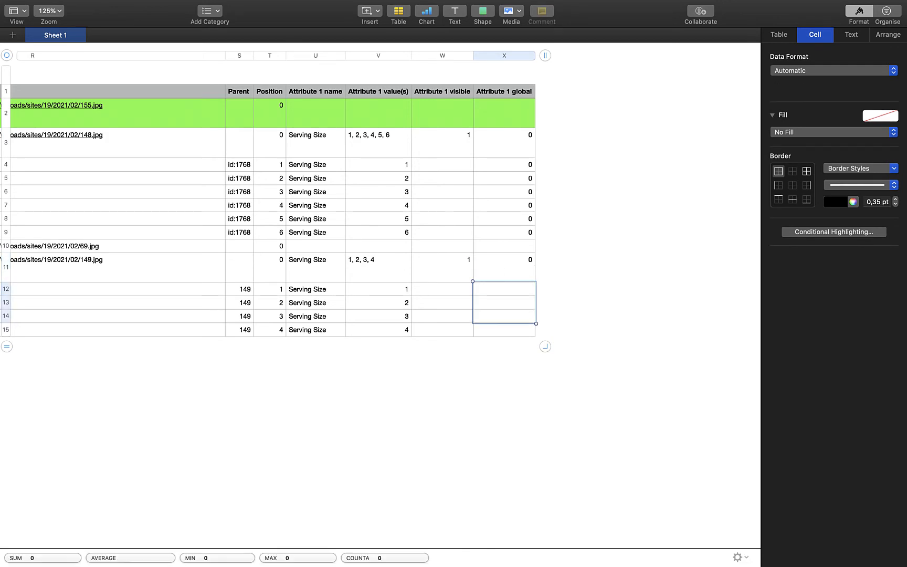
key(super+v)
click(555, 284)
Step: Duplicate the variable quiche and its four variations, rows 11 to 15, directly below the last row
scroll(379, 311, left, 15)
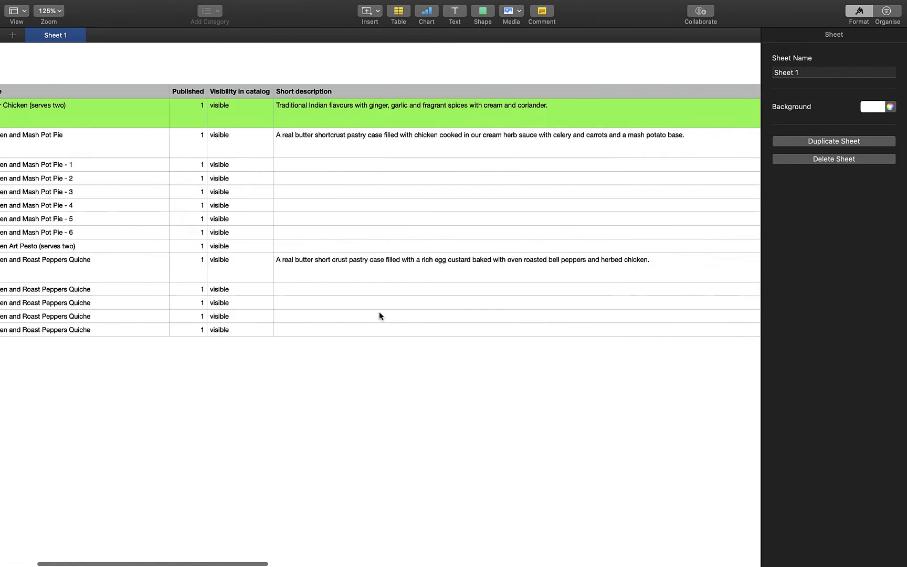
click(37, 271)
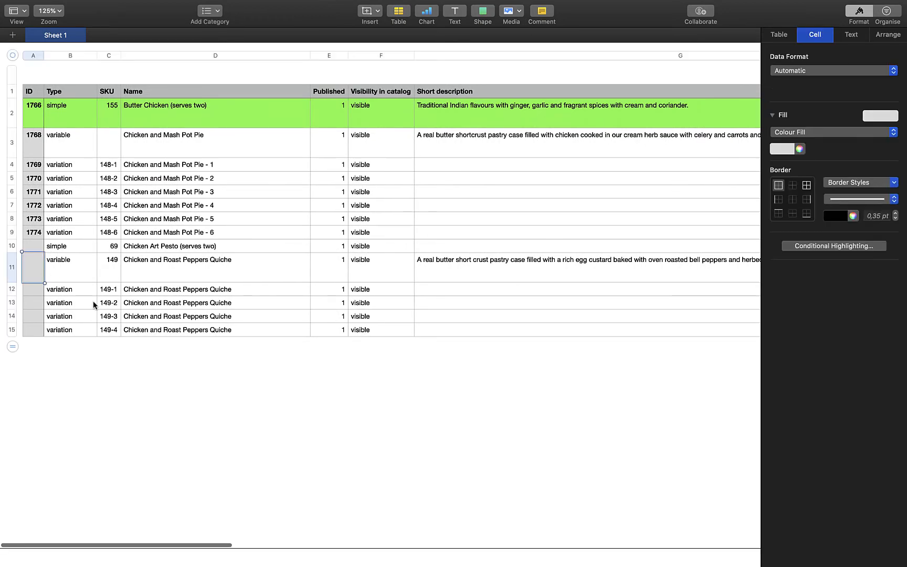
scroll(93, 301, right, 15)
shift+click(485, 327)
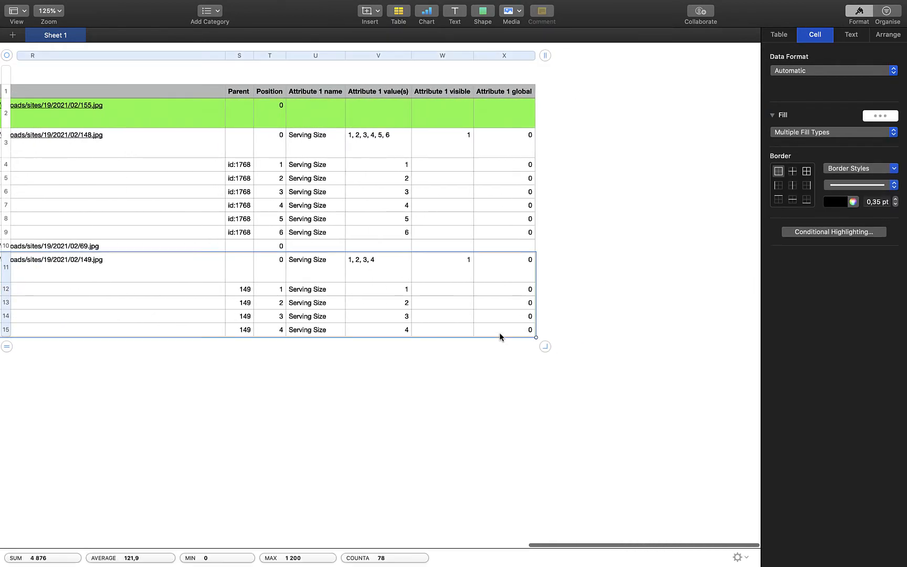
scroll(62, 284, left, 15)
click(77, 332)
key(Return)
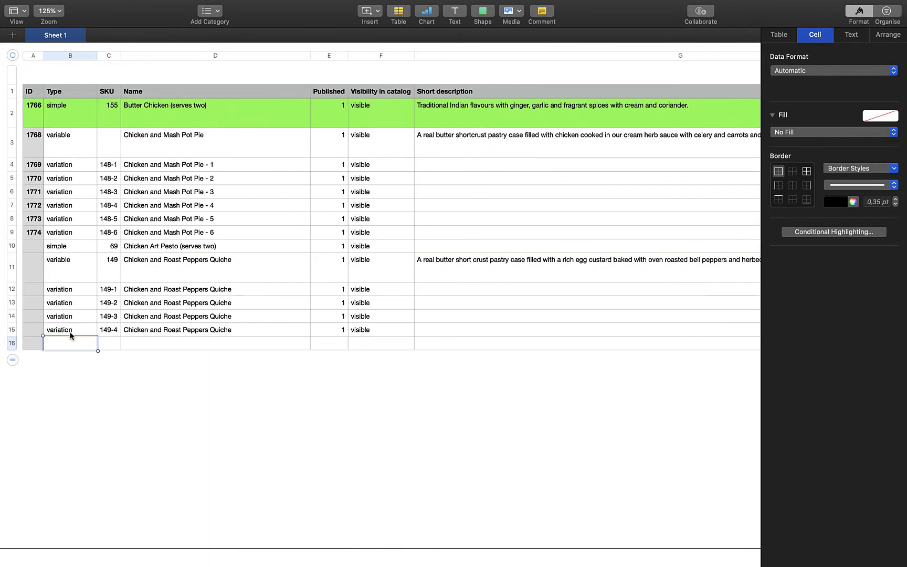
key(Left)
key(super+v)
Step: Fill the original quiche block, rows 11 to 15, with light red
click(22, 299)
click(54, 301)
click(12, 267)
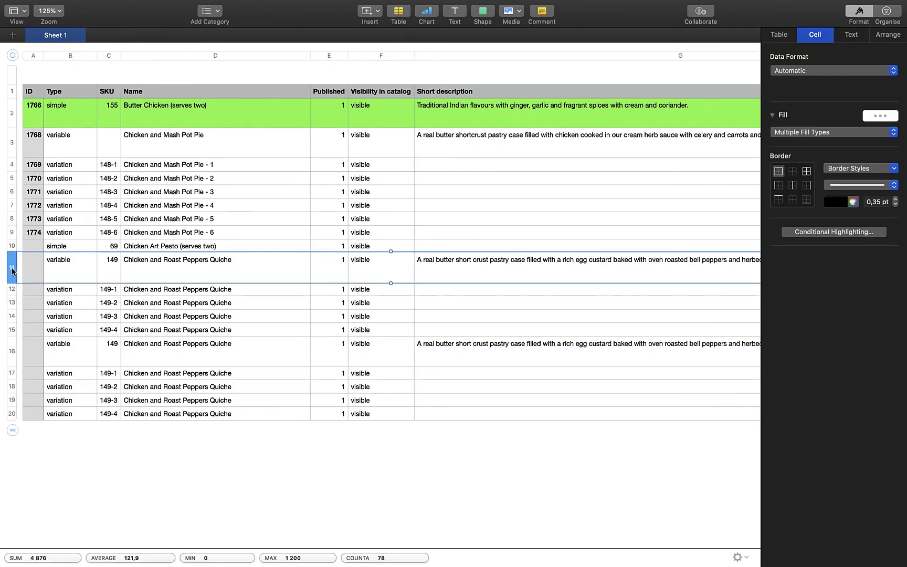
shift+click(10, 331)
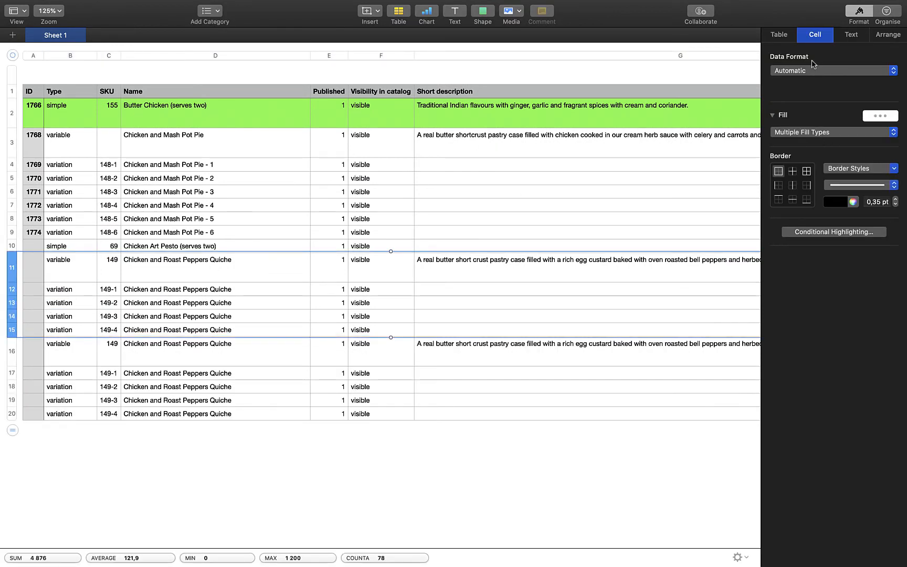
click(825, 135)
click(871, 172)
click(215, 191)
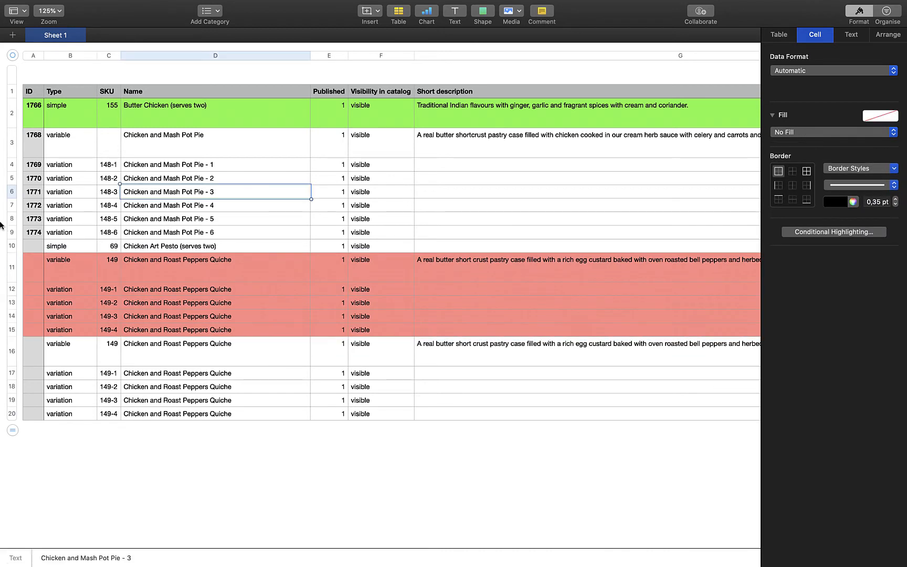
Step: Fill the Chicken Art Pesto row with light turquoise
click(11, 247)
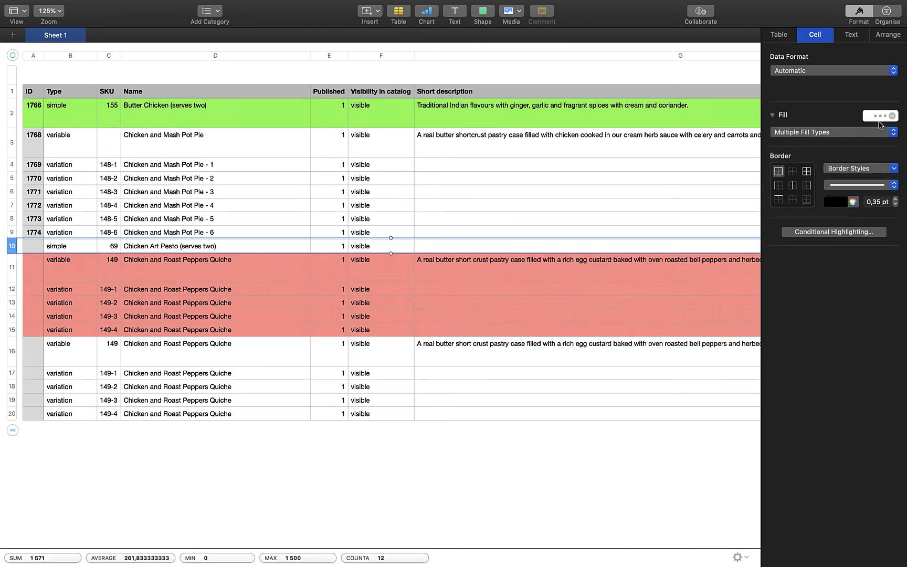
click(880, 119)
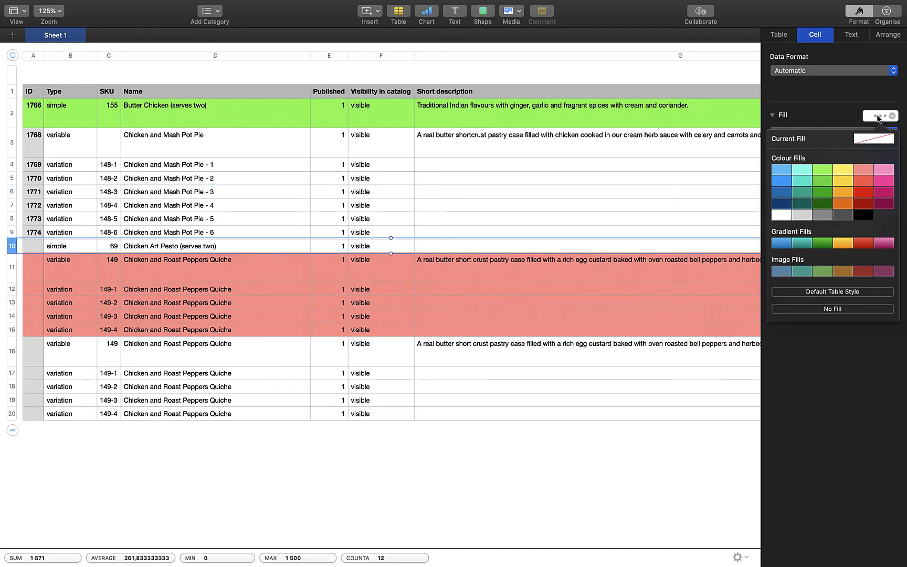
click(807, 172)
Step: Fill the variable Chicken and Mash Pot Pie and its six variations, rows 3 to 9, with light blue
click(12, 234)
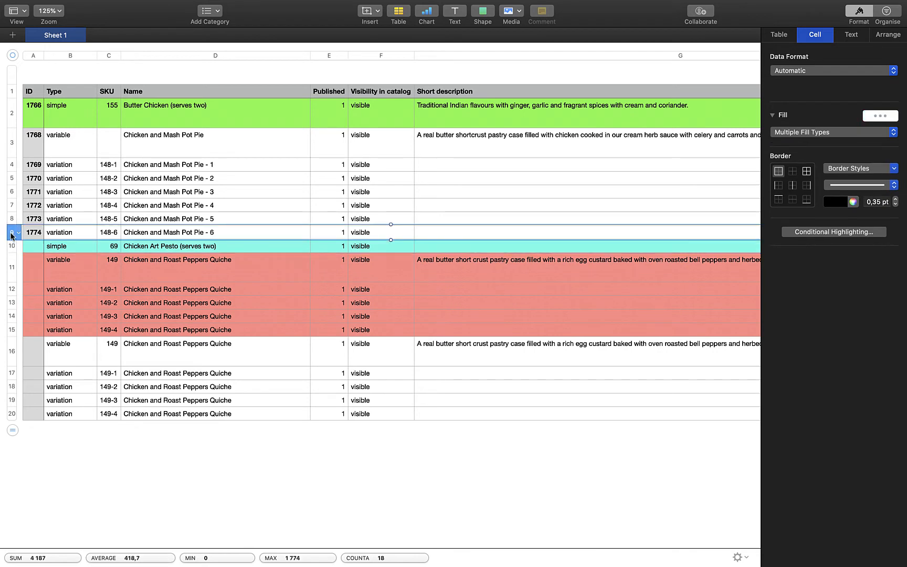
shift+click(12, 142)
click(880, 115)
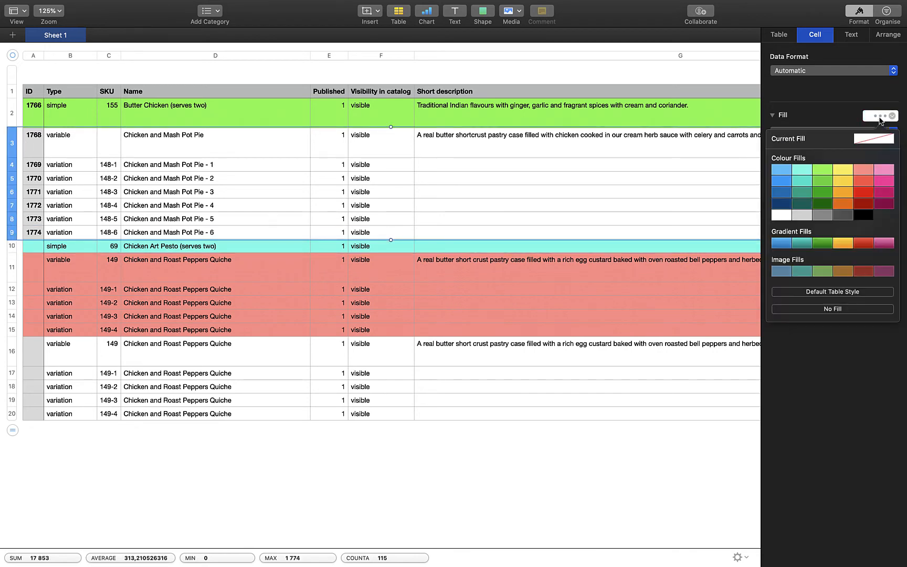
click(809, 173)
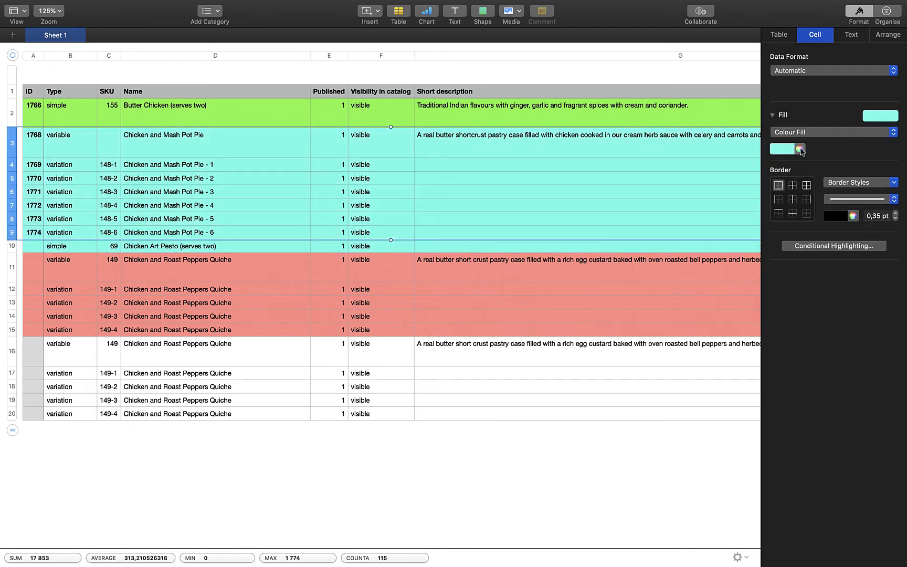
click(799, 148)
click(790, 149)
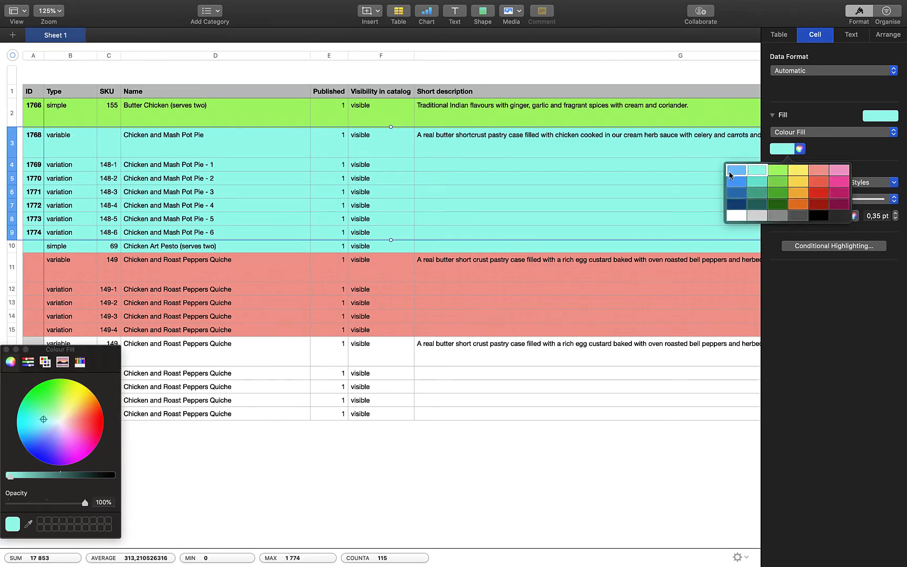
click(735, 171)
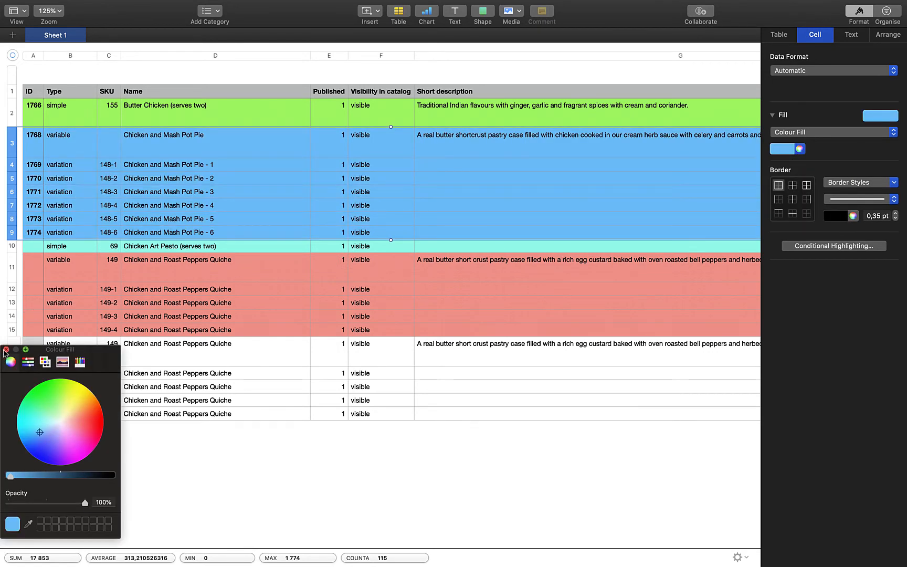
click(6, 349)
click(161, 110)
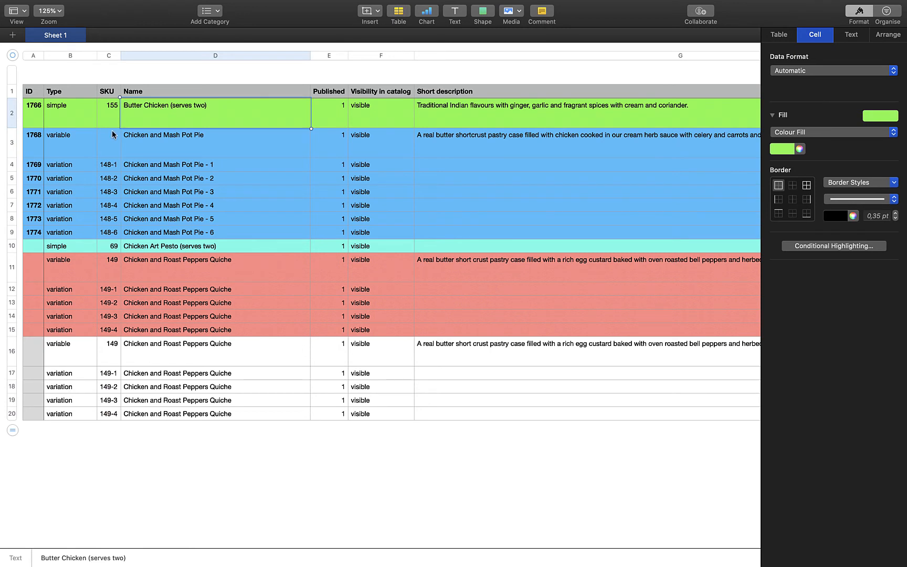
click(72, 141)
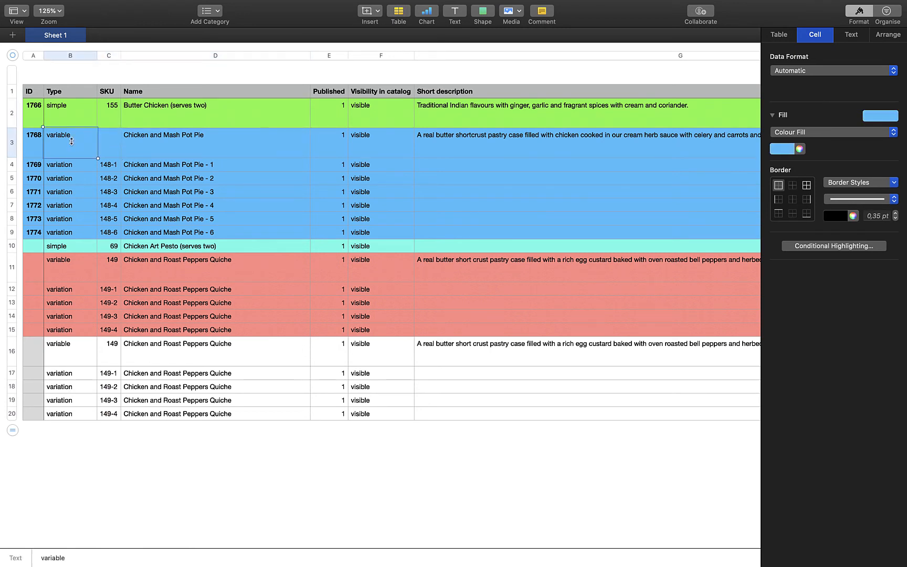
click(76, 247)
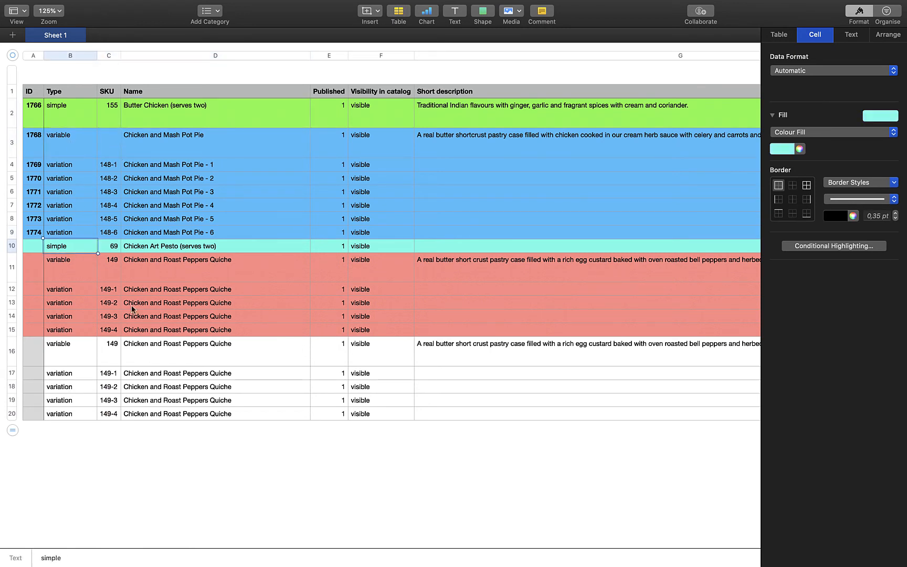
click(140, 332)
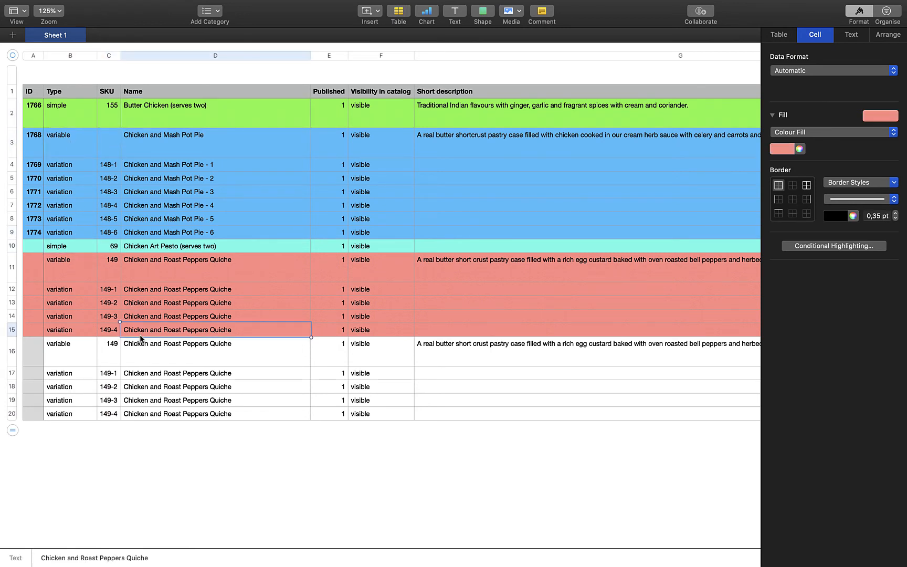
click(112, 348)
Step: Enter "Chicken and Sausage Paella (serves two)" as the name of the variable product in row 16 and set its SKU to 143
key(super+Tab)
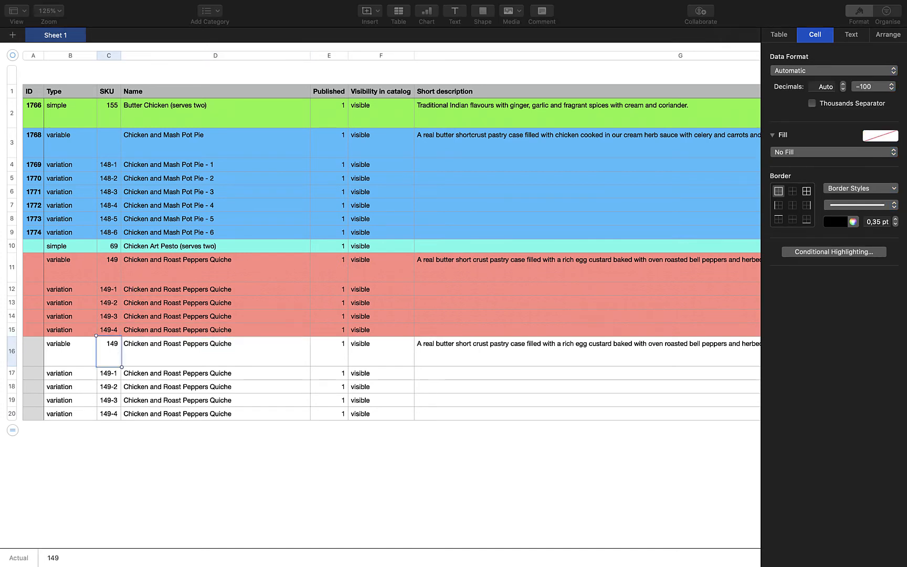
click(282, 351)
text(Chicken and Sausage Paella (serves two))
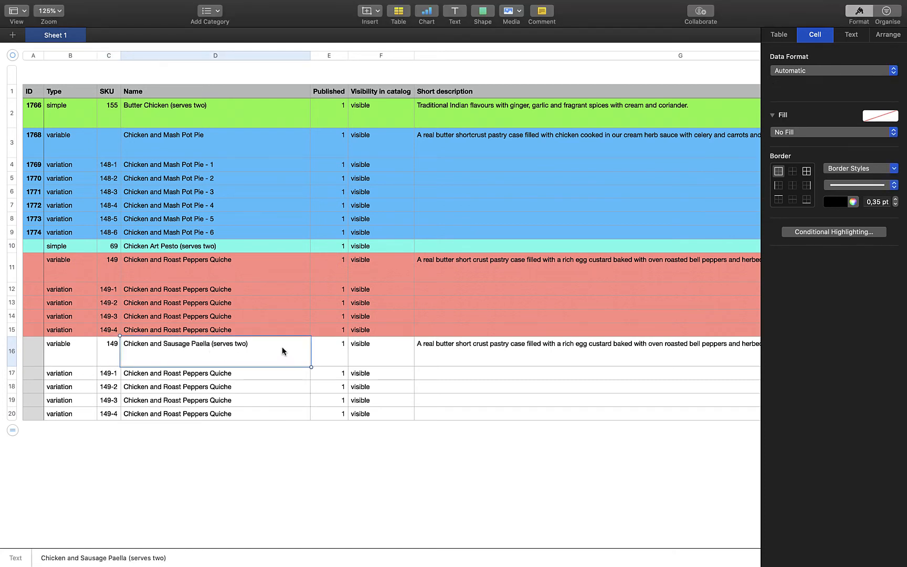
click(110, 362)
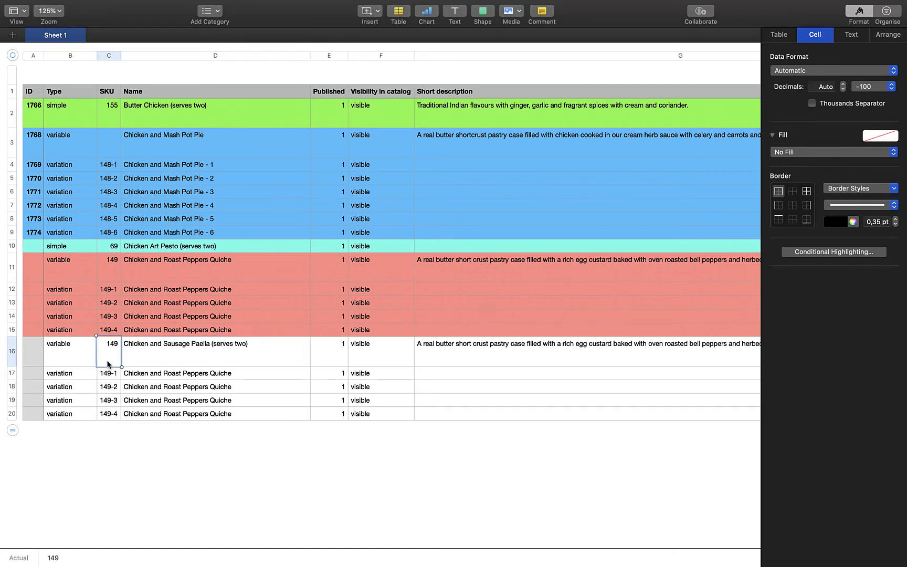
text(143)
key(Tab)
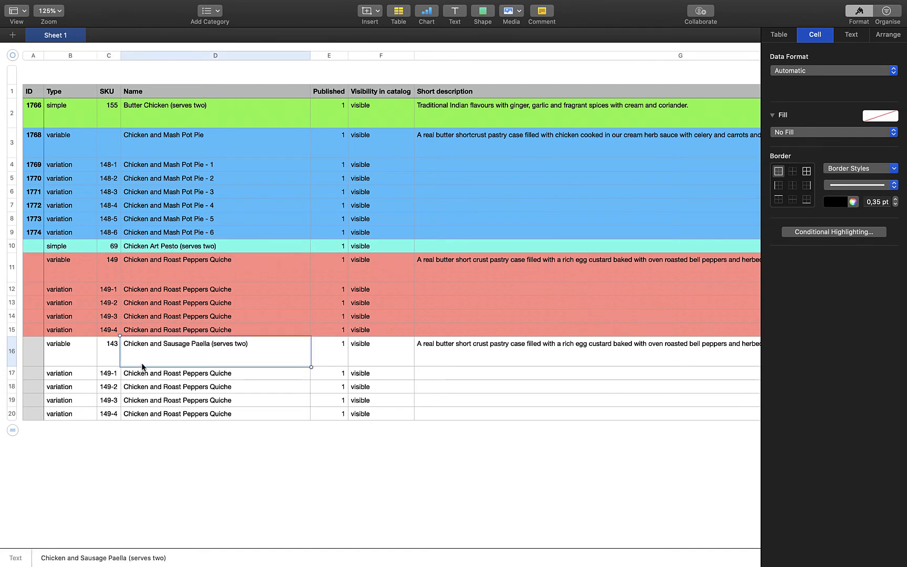
Step: Delete the last two variation rows, 19 and 20
click(11, 400)
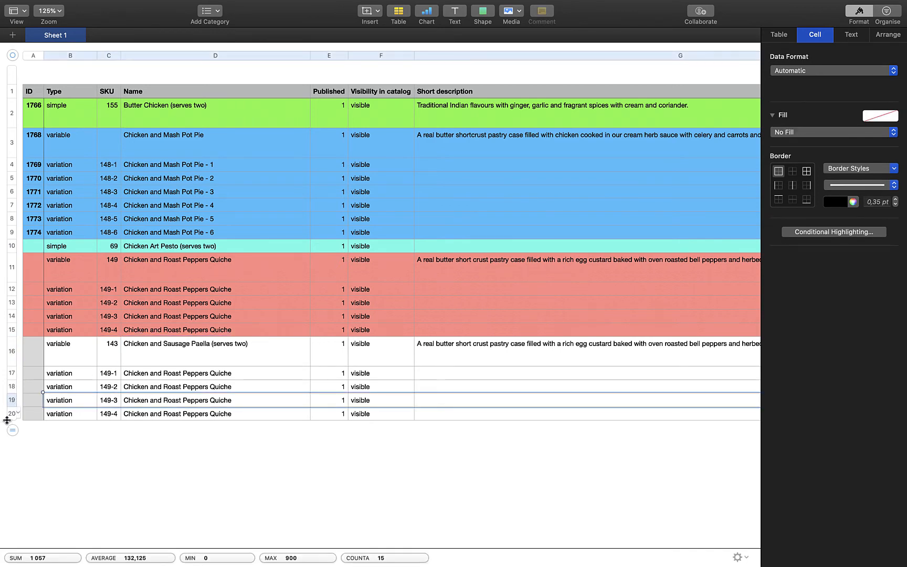
shift+click(10, 418)
right_click(9, 418)
click(42, 420)
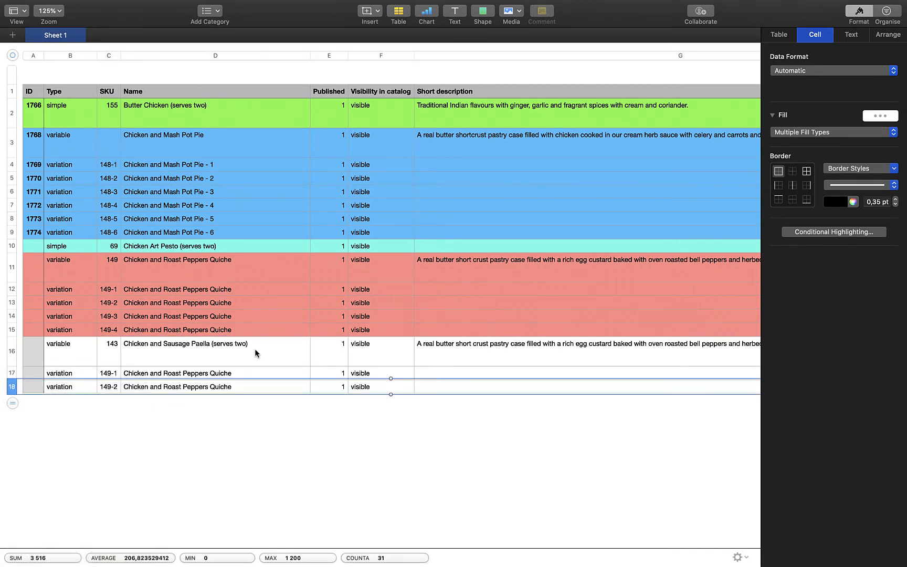
Step: Shorten the name in row 16 to "Chicken and Sausage Paella" and copy it to the two variation rows below
click(253, 352)
drag(250, 347, 210, 345)
key(BackSpace)
key(Return)
key(Up)
key(super+c)
key(Down)
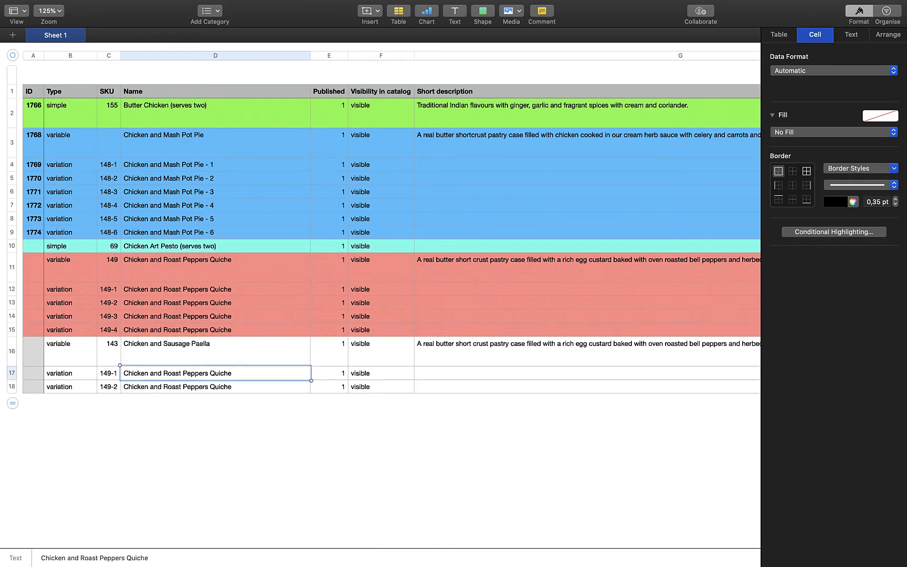
key(super+v)
key(Down)
key(super+v)
Step: Set the paella's short description to "A take on a famous Spanish staple. Valencia saffron rice with chicken, beef sausage, broccoli, green beans & onions"
click(225, 363)
key(Right)
key(Right)
key(Right)
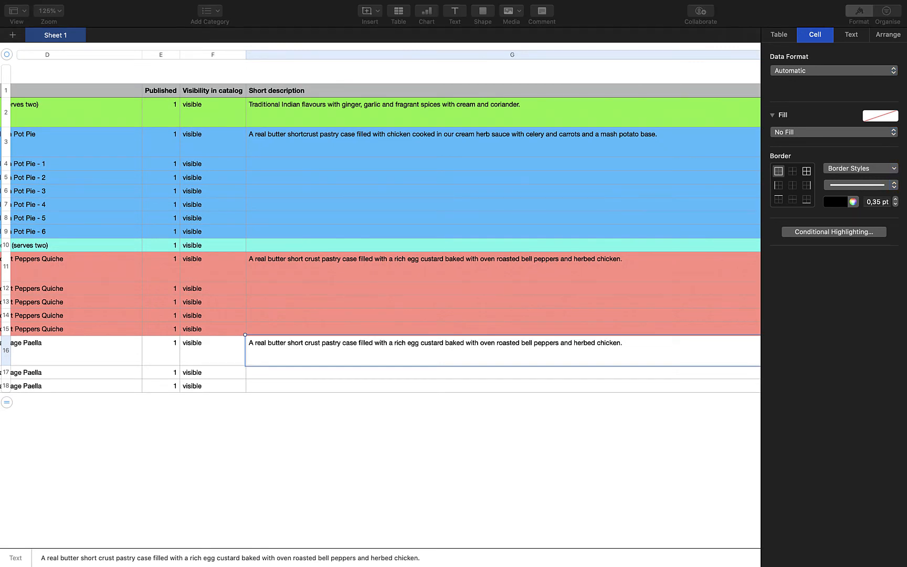
click(360, 345)
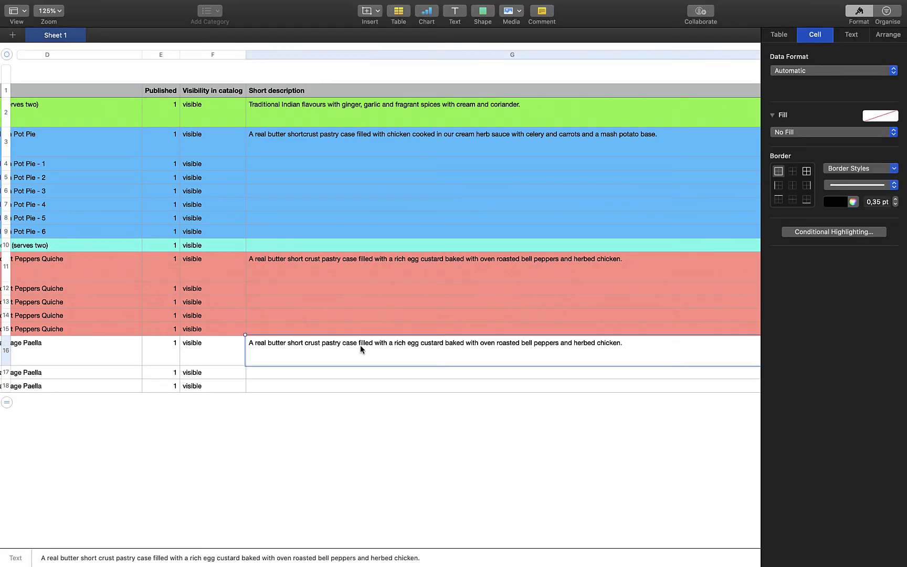
Step: Replace the first line of the paella's full description with its short description text and change the serving line to 2 people
key(Right)
shift+click(702, 343)
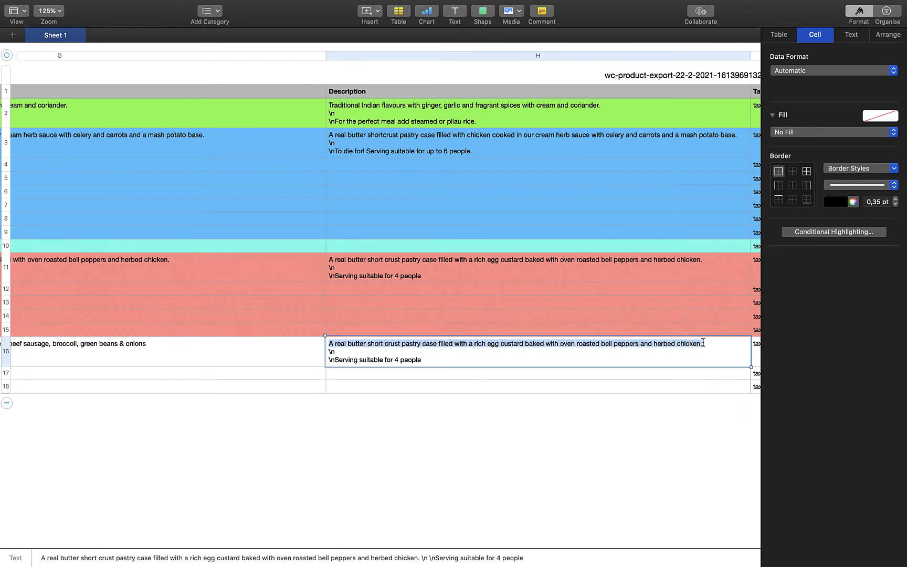
key(super+v)
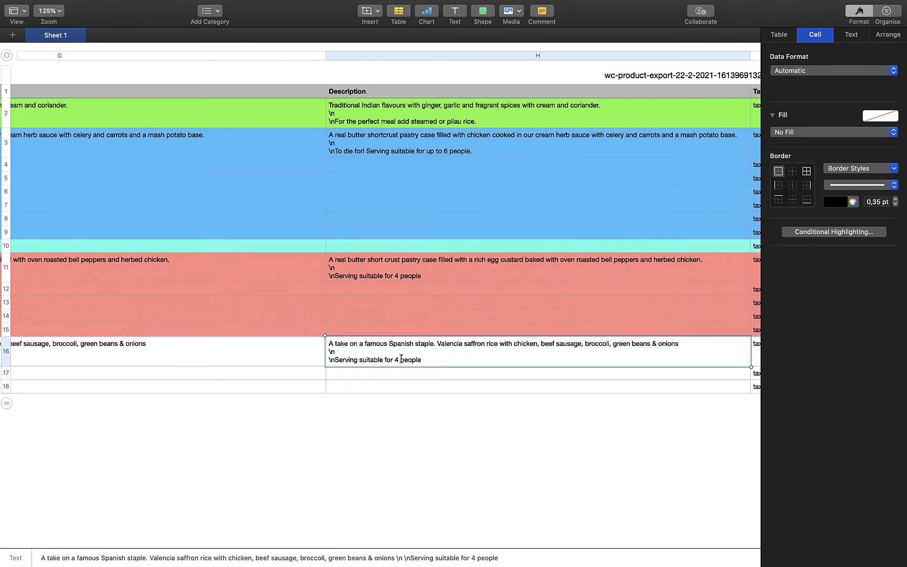
key(BackSpace)
text(2)
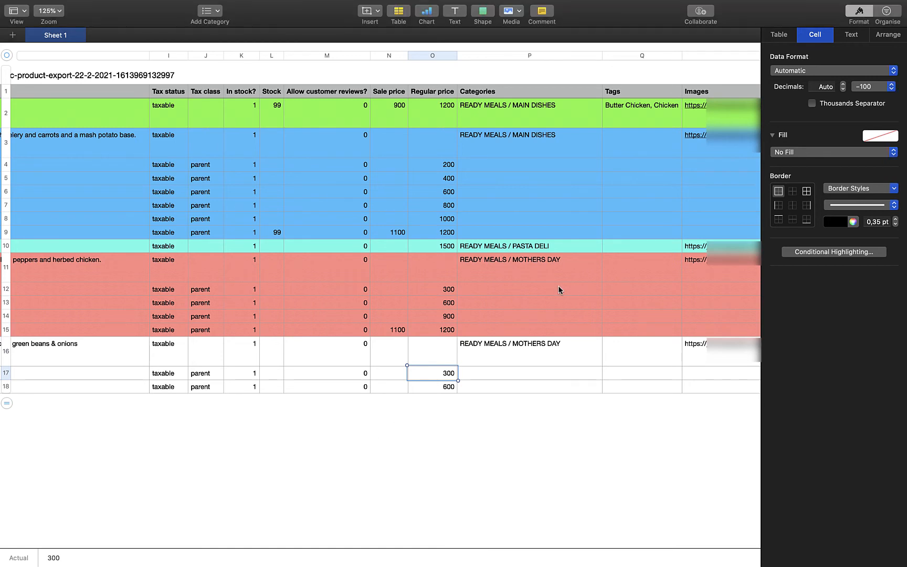
Step: Calculate 1300/2 with the system search and set the first paella variation's regular price to 650
key(super+space)
text(1300.0)
key(BackSpace)
key(BackSpace)
text(/2)
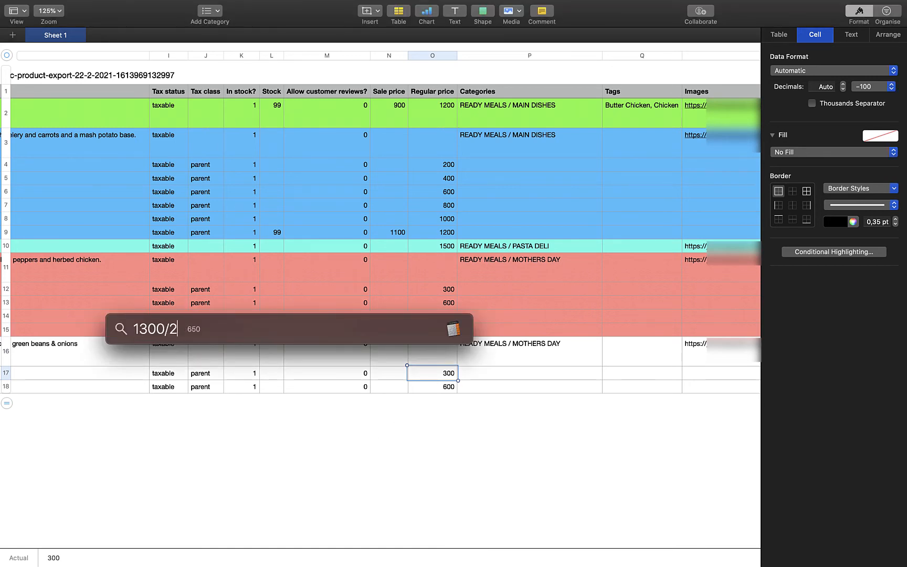
double_click(366, 460)
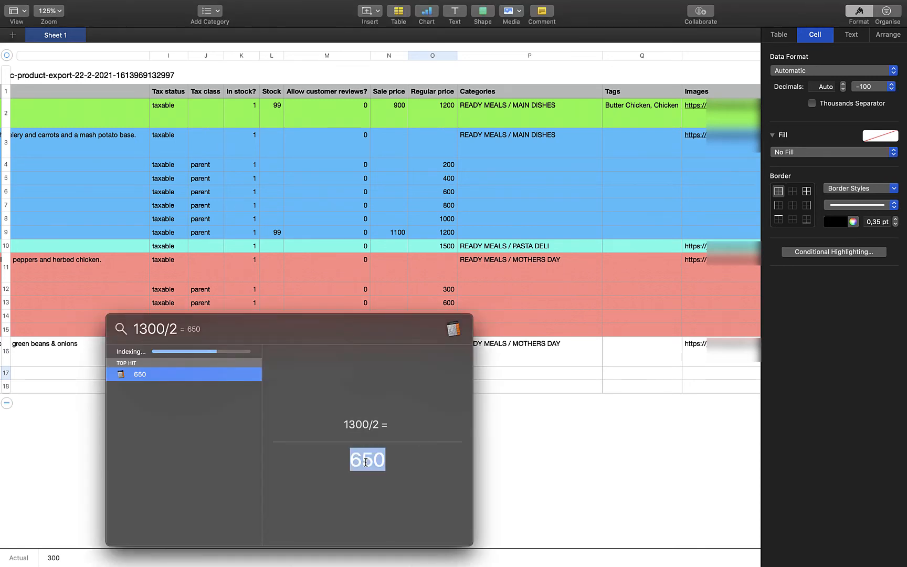
click(563, 435)
Step: Set the second paella variation's regular price in row 18 to 1300
click(442, 389)
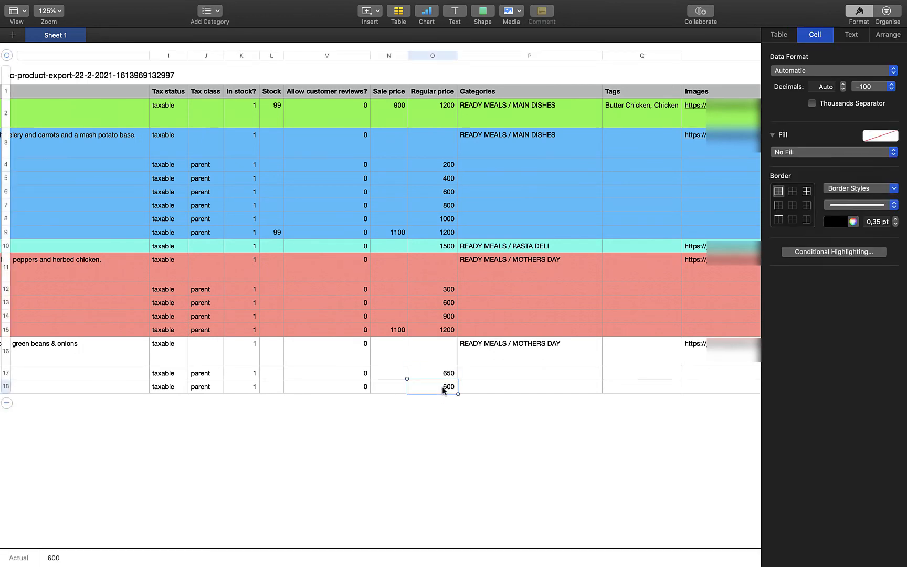
text(13)
click(447, 415)
click(398, 374)
Step: Set the category of the paella in row 16 to READY MEALS / MAIN DISHES
scroll(452, 383, right, 2)
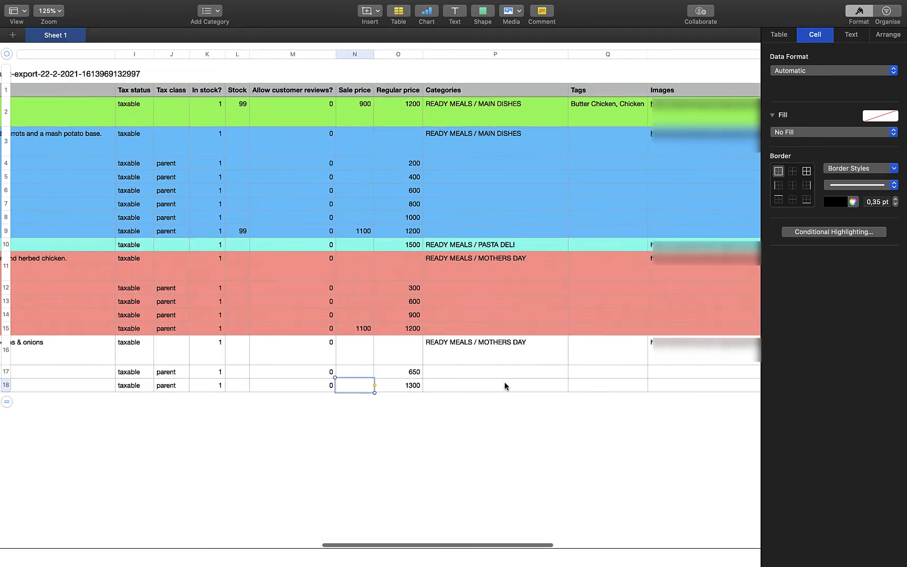
click(488, 375)
click(503, 349)
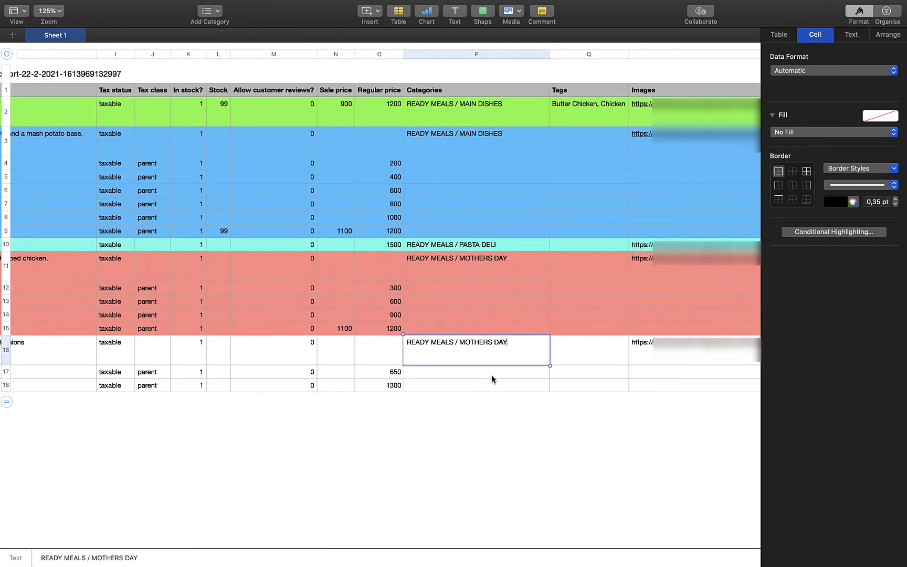
click(492, 375)
click(495, 346)
key(super+v)
Step: Copy the paella's short description from "Spanish staple" to the end into its Tags cell
scroll(496, 347, right, 8)
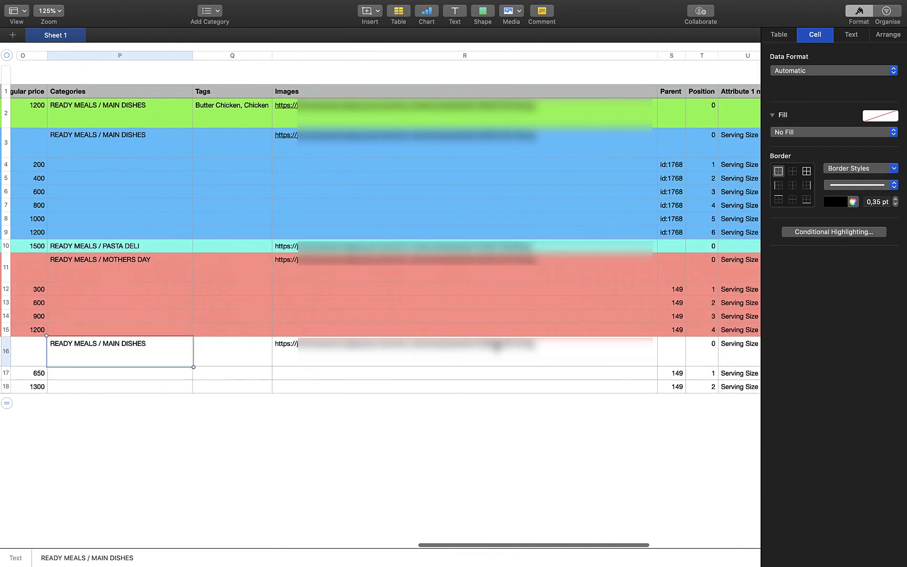
click(496, 347)
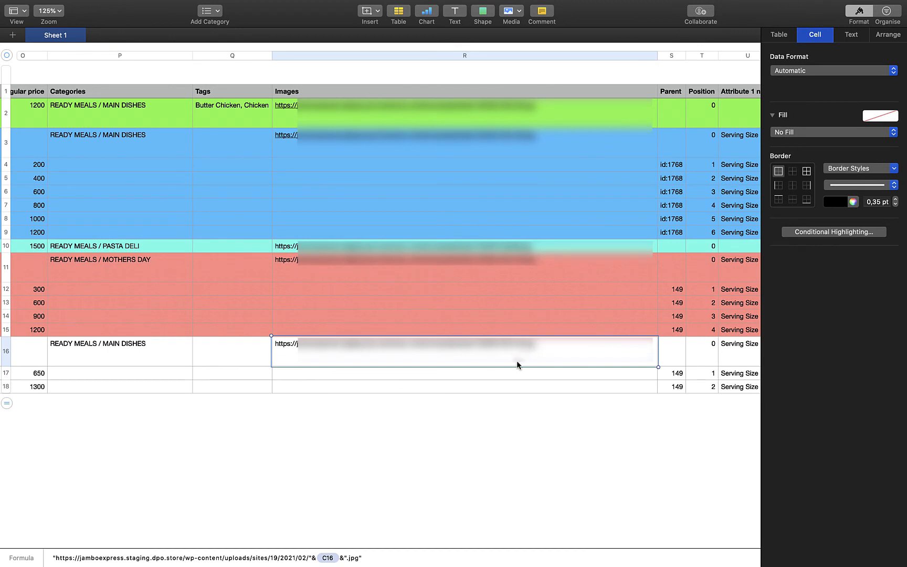
scroll(517, 365, right, 10)
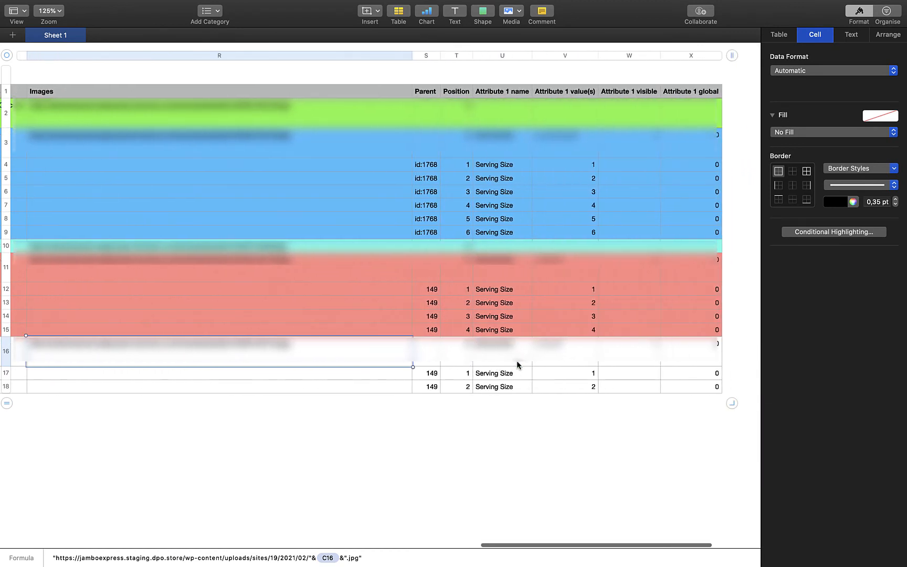
scroll(517, 360, left, 10)
click(401, 374)
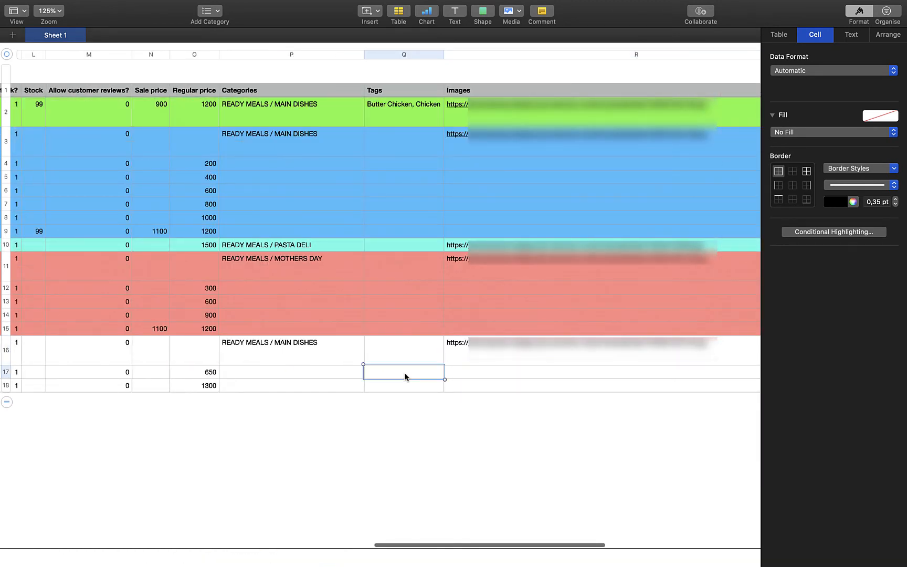
click(413, 352)
scroll(413, 352, left, 15)
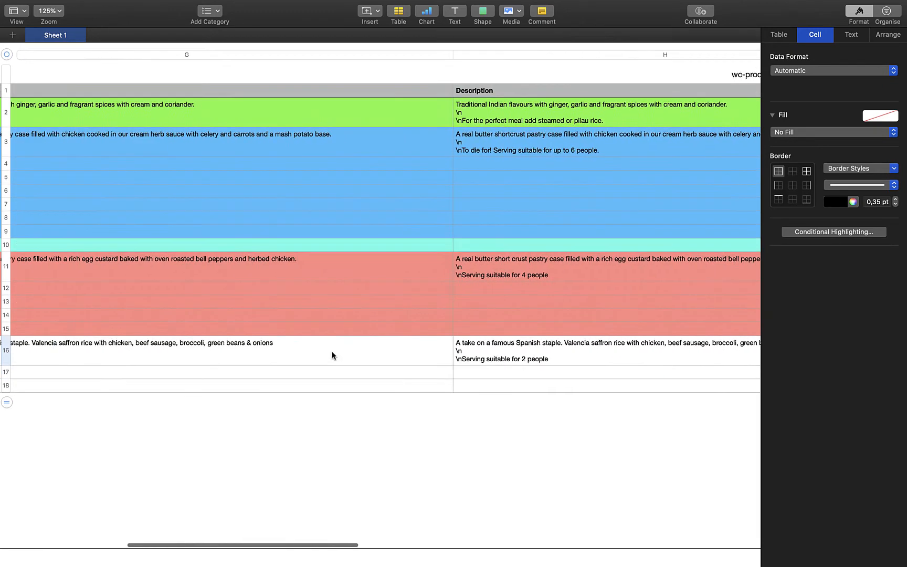
click(252, 344)
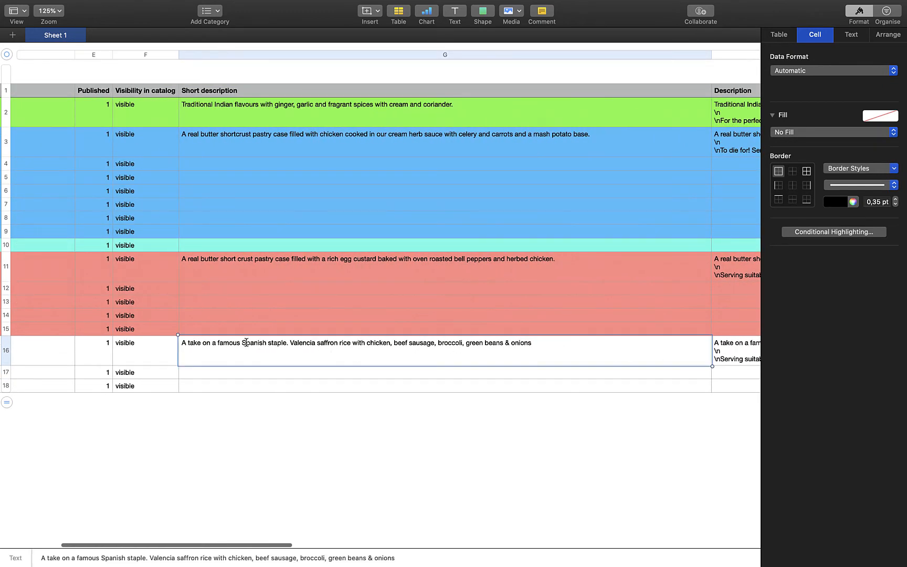
double_click(252, 343)
drag(252, 343, 539, 345)
scroll(538, 344, right, 15)
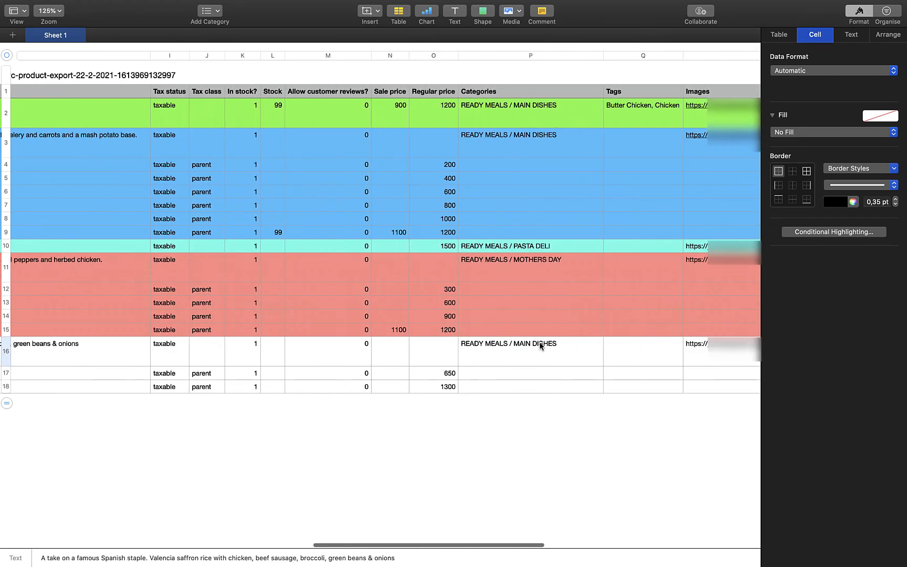
scroll(540, 344, right, 3)
double_click(550, 352)
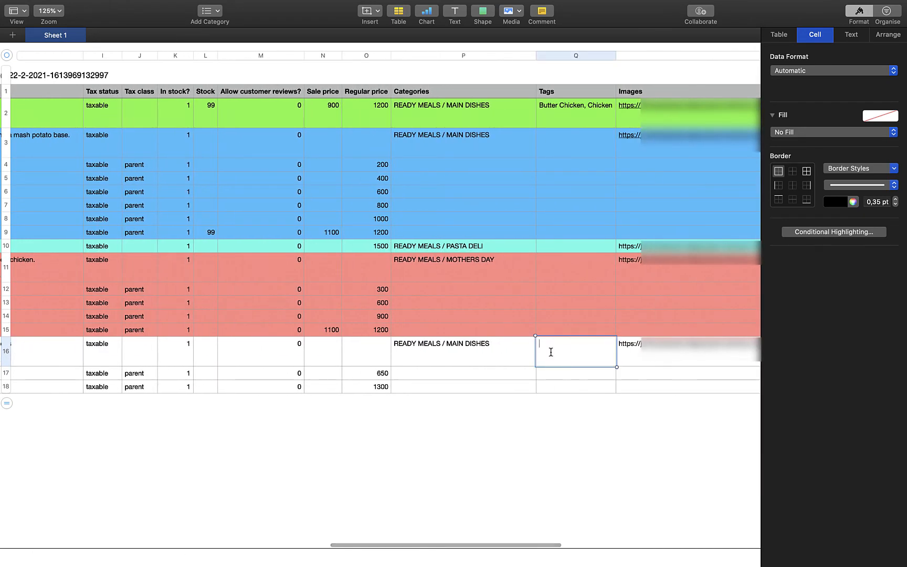
key(super+v)
Step: Rework the paella's tags into the comma-separated list "Spanish Staple, Valencia Saffron rice, Chicken, Beef sausage, Broccoli, Green Beans & Onions"
click(507, 344)
key(BackSpace)
text(,)
key(alt+Left)
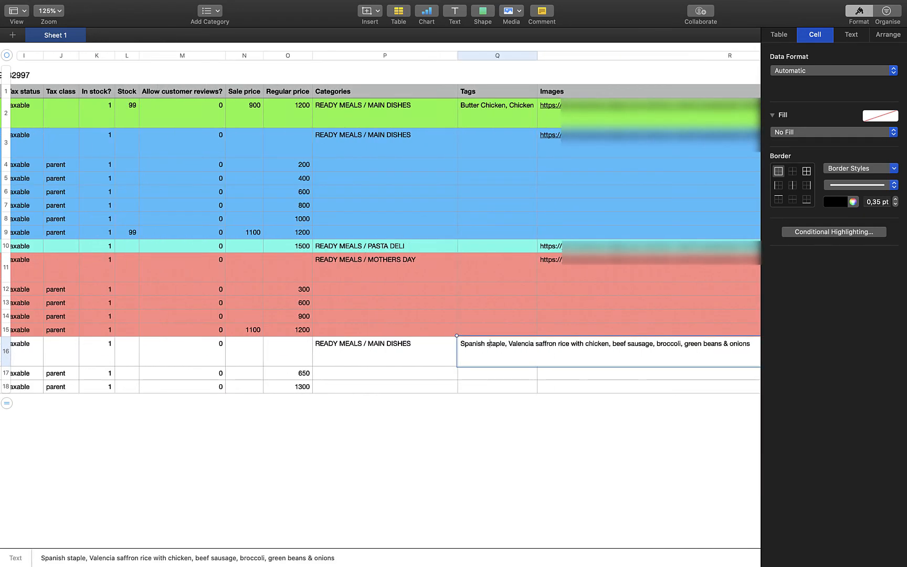
key(BackSpace)
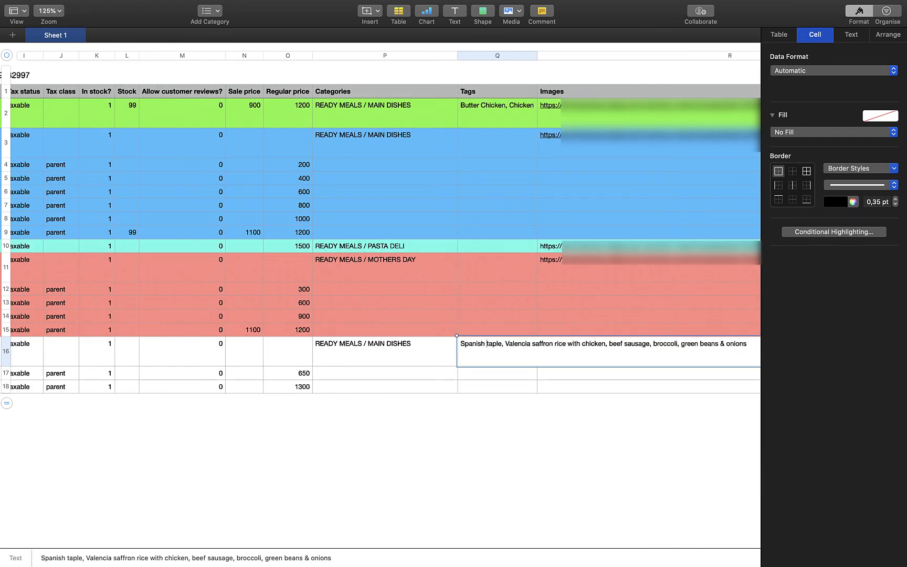
text(S)
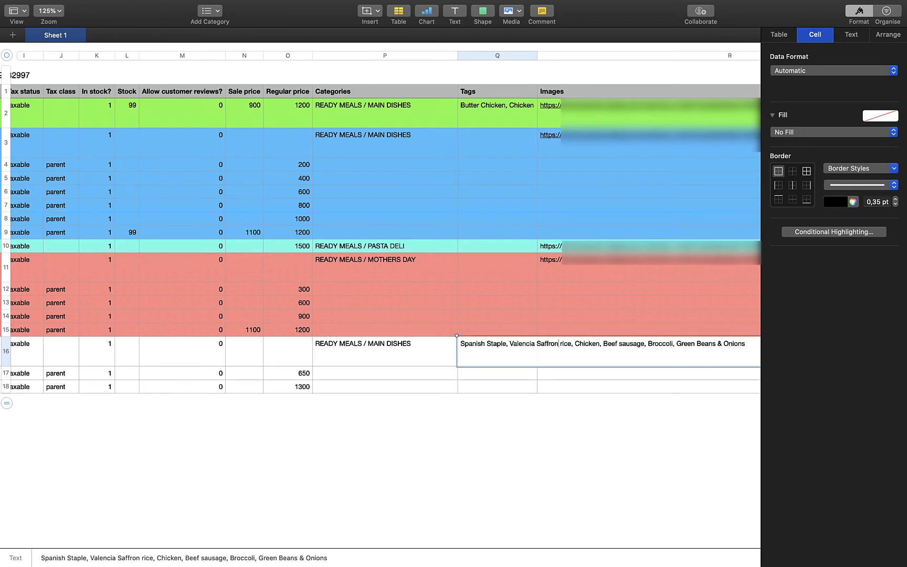
key(Return)
click(538, 407)
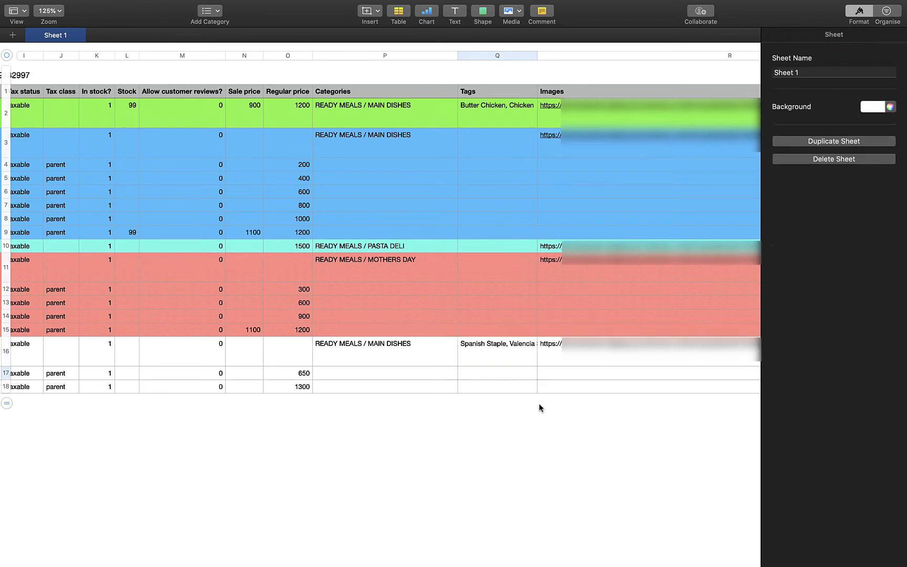
Step: Set the Parent cell in row 17 to a formula referencing the paella's SKU in C16
scroll(420, 394, right, 10)
click(325, 374)
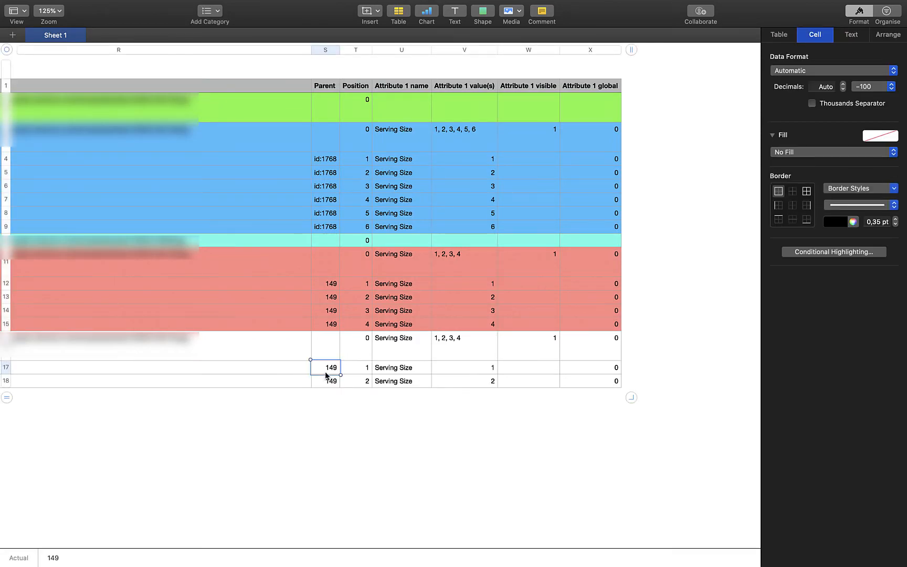
text(=)
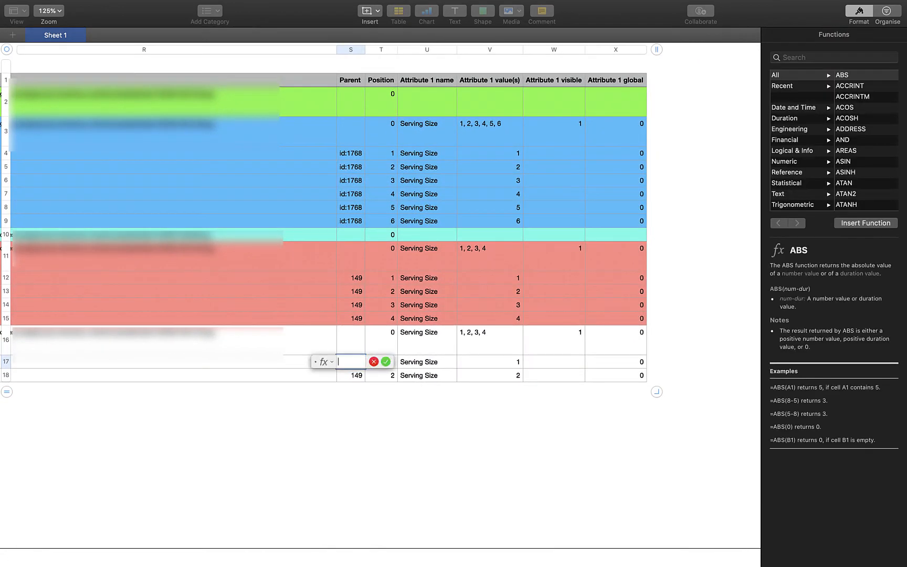
scroll(293, 351, left, 15)
click(111, 344)
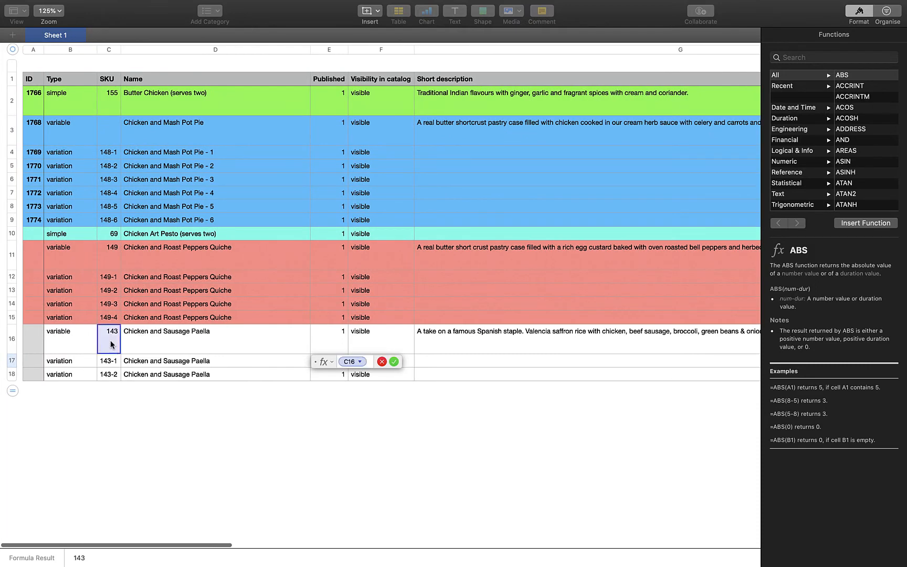
key(Return)
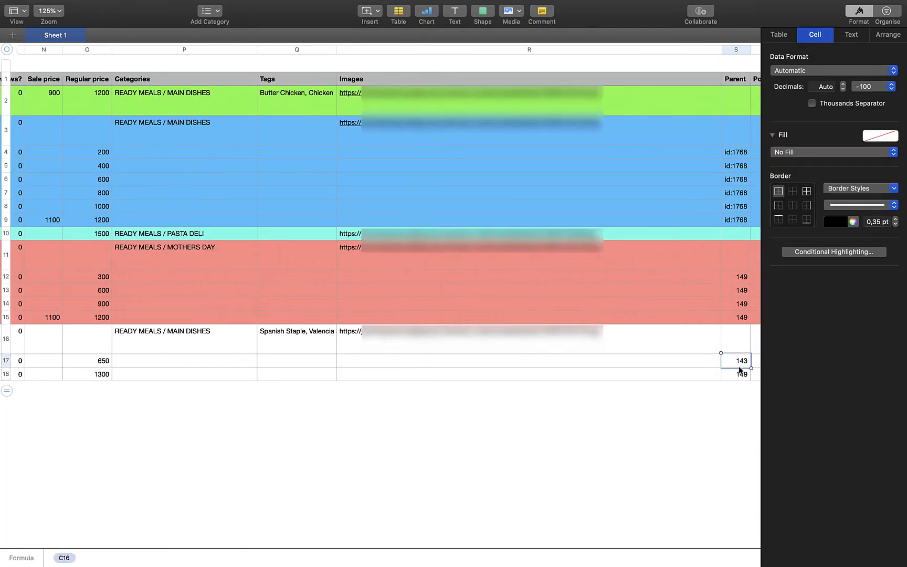
Step: Preserve both row and column of the C16 reference in row 17's Parent formula, and fill the formula into row 18
drag(736, 368, 734, 377)
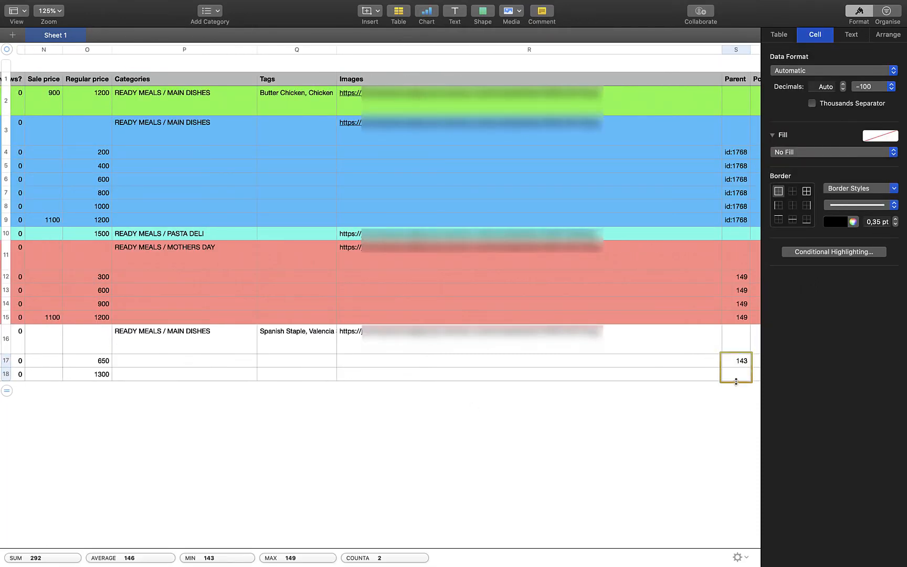
click(651, 361)
double_click(736, 361)
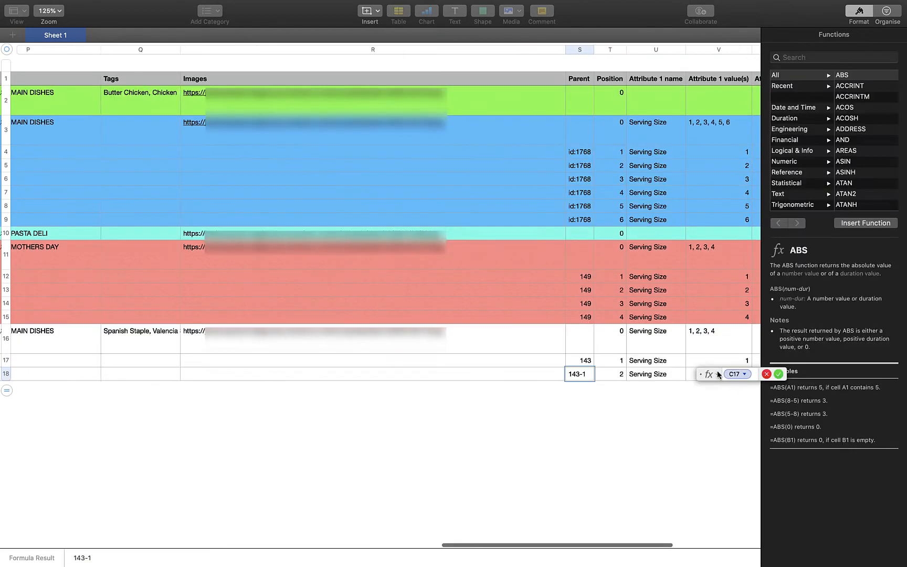
click(589, 360)
click(555, 395)
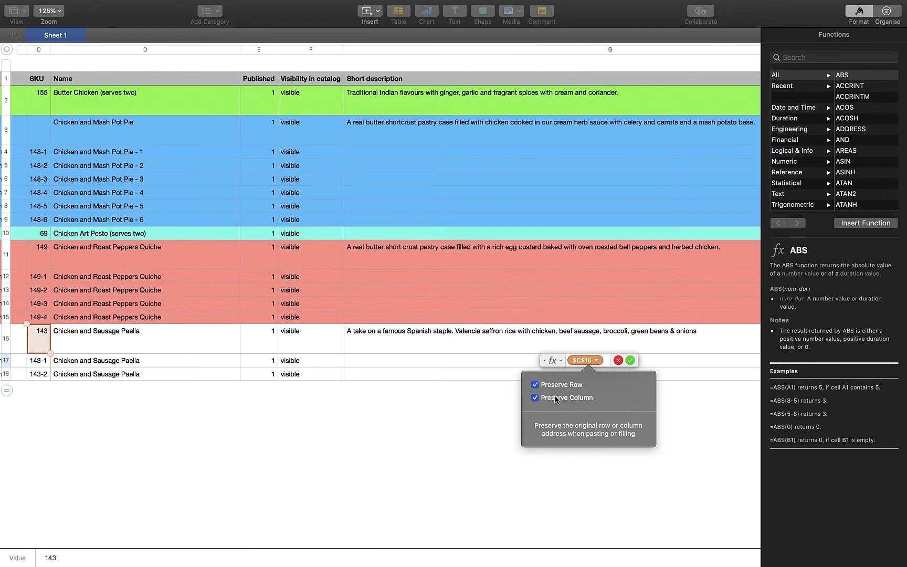
click(629, 360)
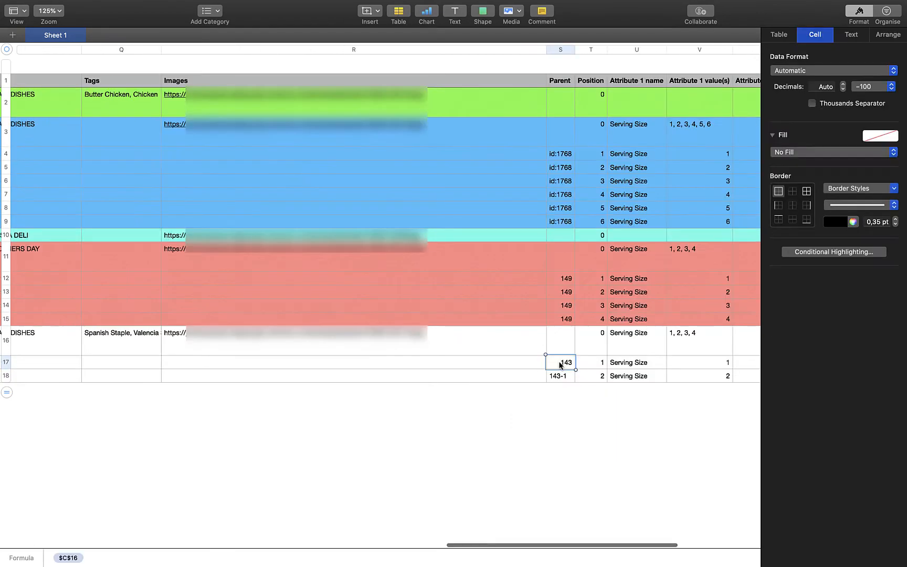
double_click(560, 362)
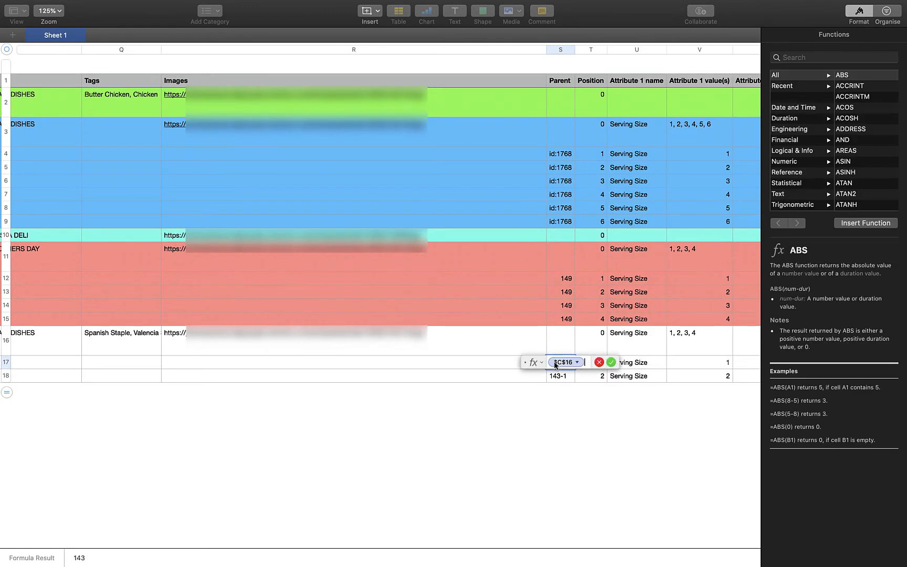
click(611, 363)
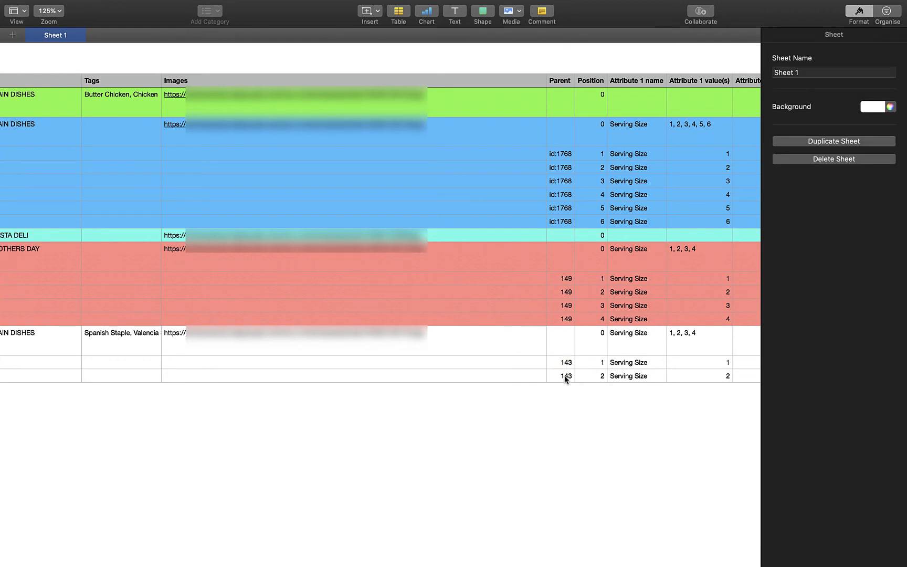
click(565, 377)
Step: Add a helper column before ID, enter 1 in row 17, and set row 18 to A17+1
scroll(516, 389, left, 20)
scroll(516, 391, left, 15)
click(73, 367)
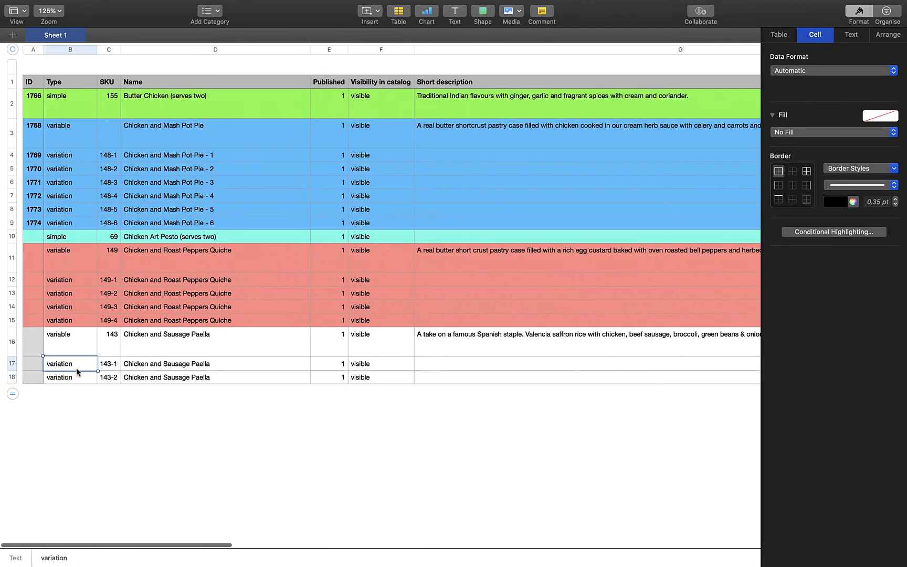
key(Left)
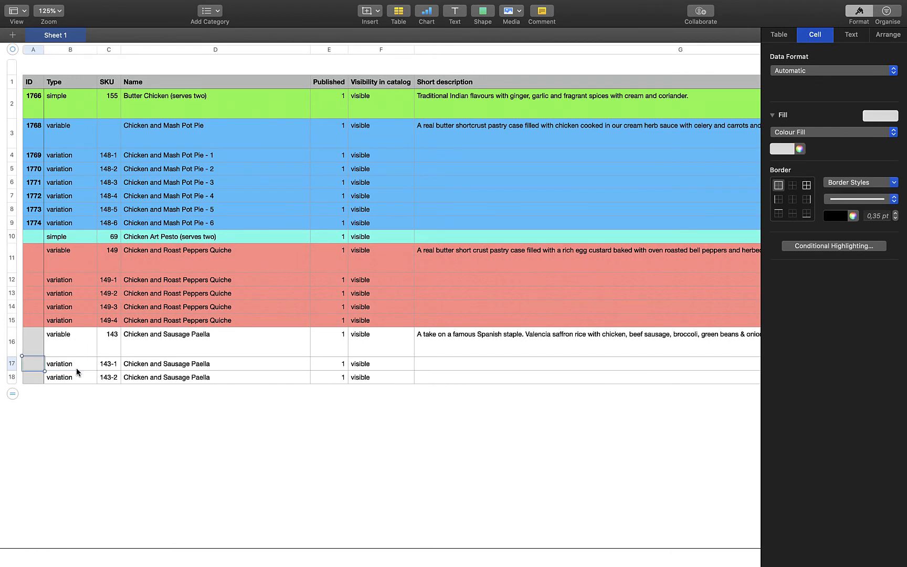
key(alt+Left)
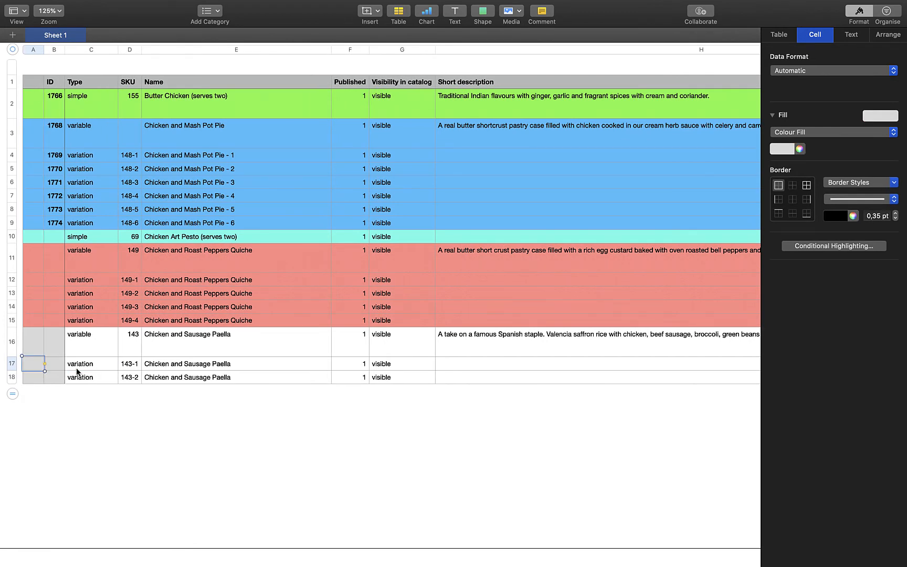
text(1)
click(43, 390)
click(38, 374)
key(=)
click(34, 366)
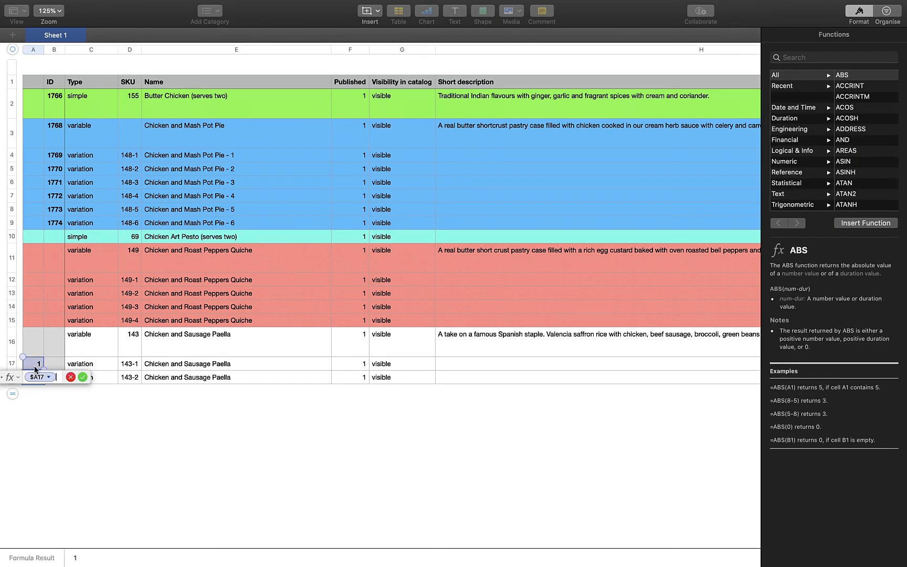
text(+1)
key(Return)
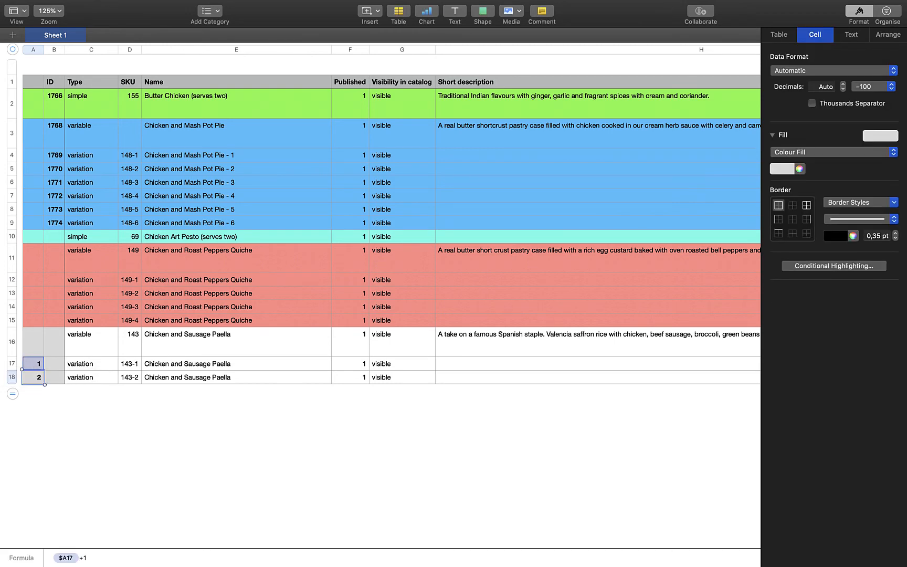
Step: Replace row 17's SKU with a formula joining the parent SKU in D16, a "-" and the helper number in A17
click(74, 422)
click(128, 363)
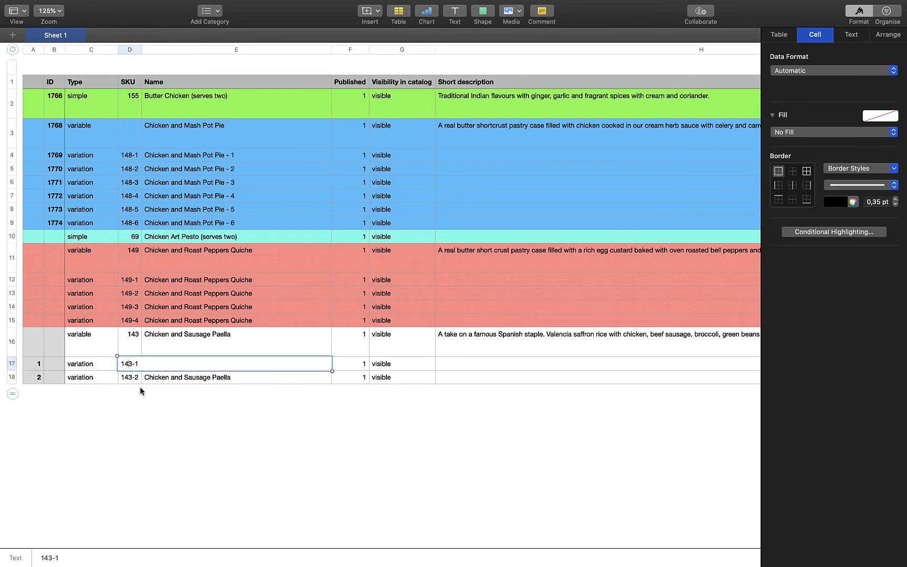
click(151, 406)
click(128, 366)
text(=)
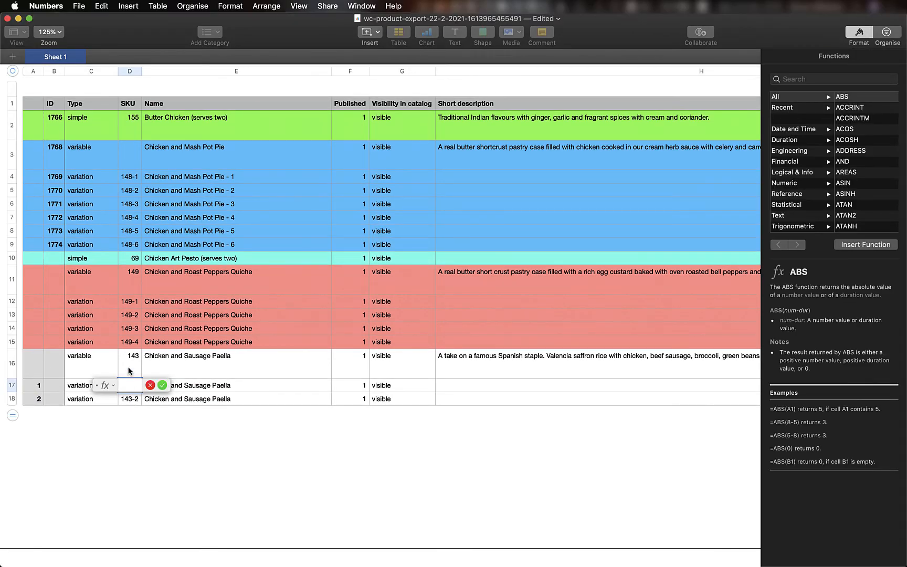
click(129, 349)
text(&)
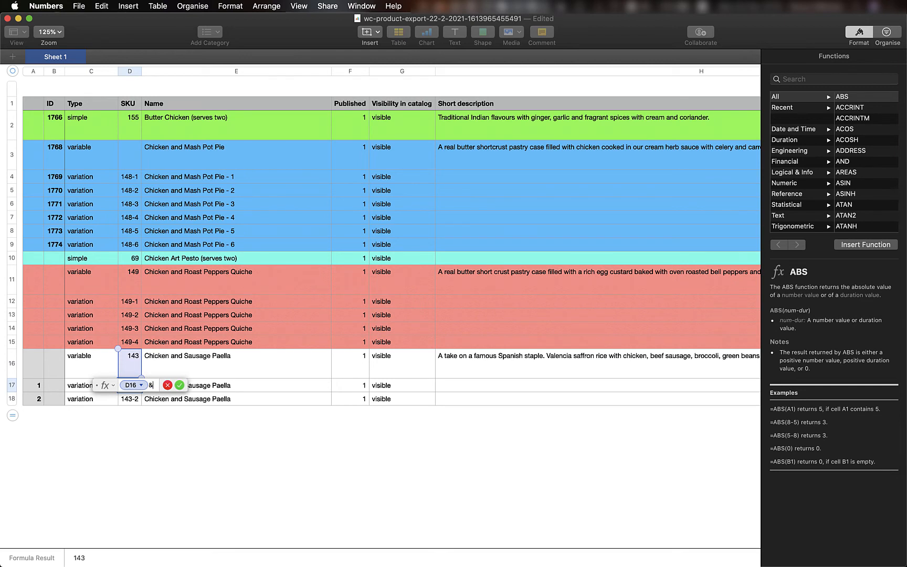
text("-"&)
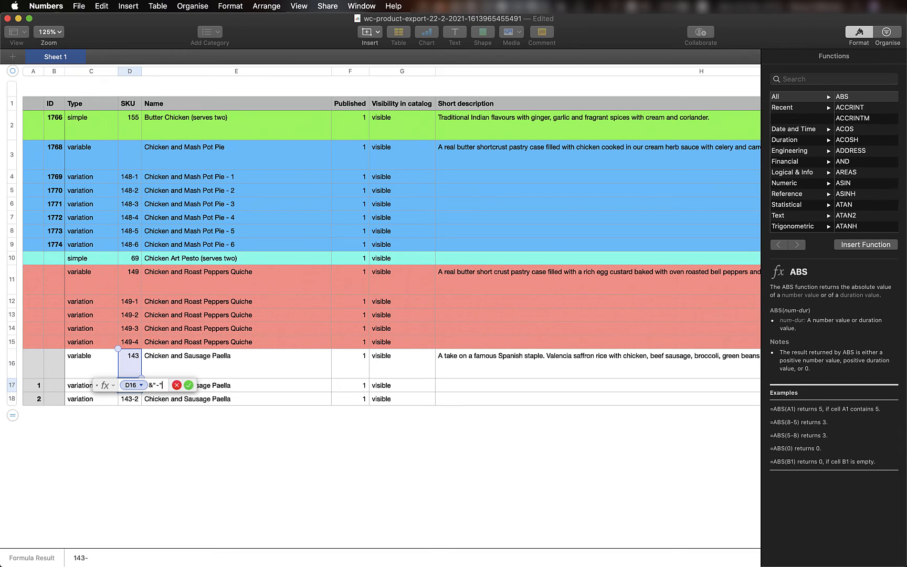
click(35, 386)
key(Return)
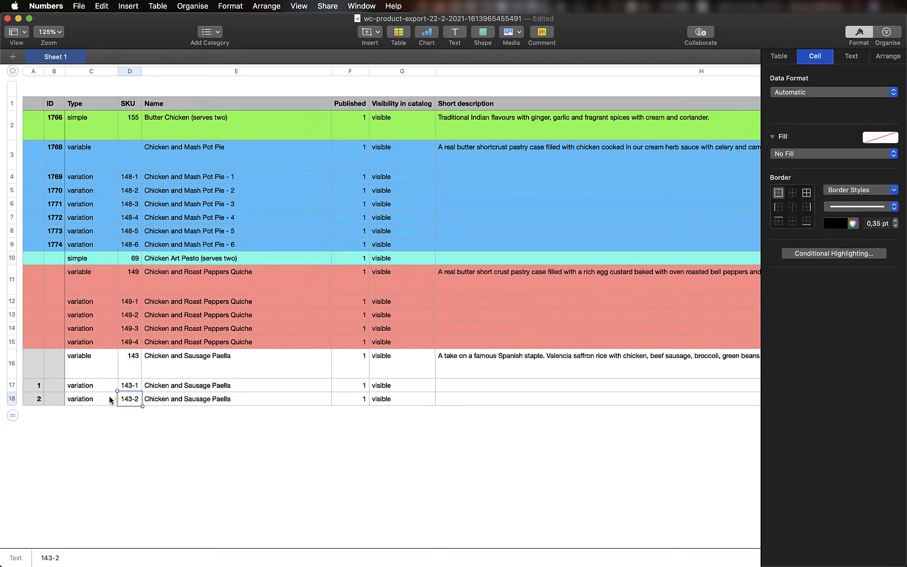
Step: Fill row 17's SKU formula into row 18 and extend the table by two rows to row 20
click(128, 387)
drag(128, 391, 128, 399)
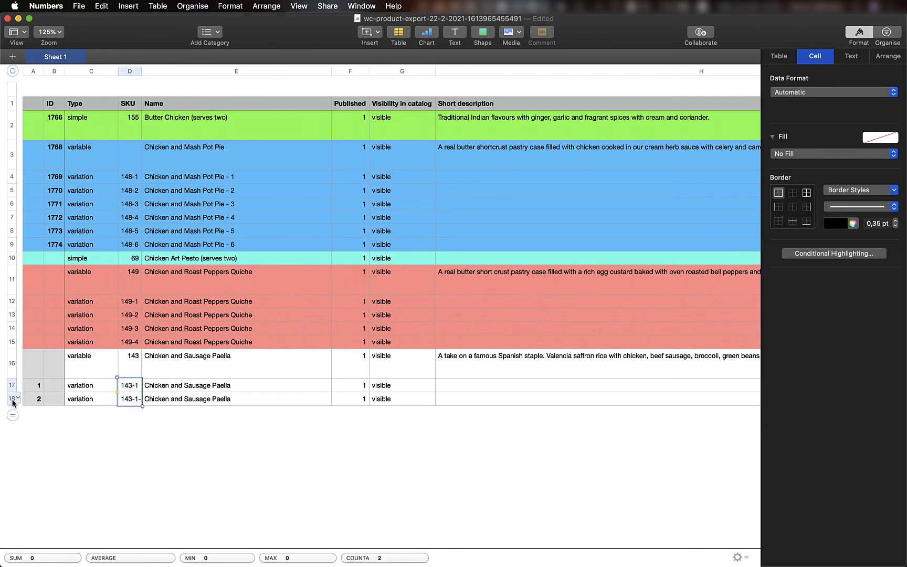
drag(13, 415, 23, 451)
click(146, 438)
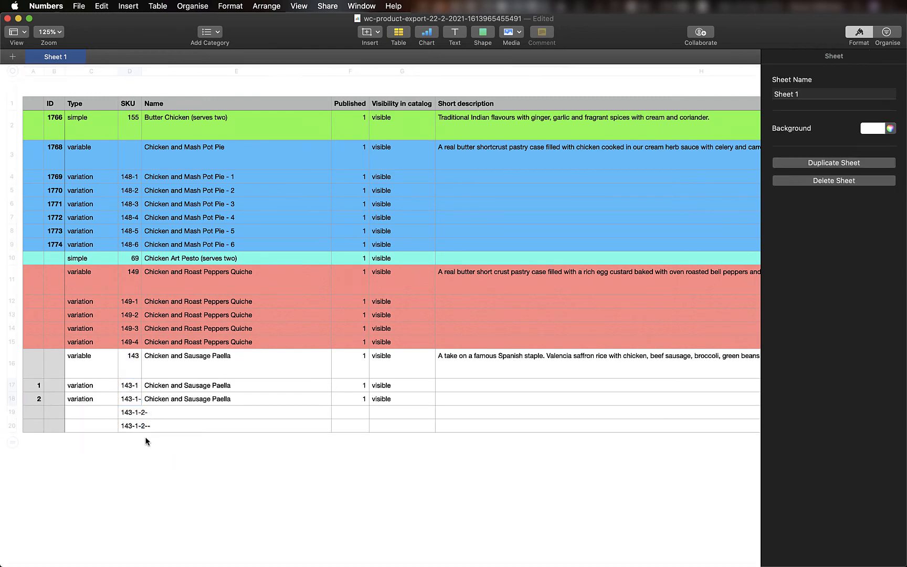
Step: Preserve both row and column of the D16 reference in row 17's SKU formula, and fill SKUs and helper numbers down to row 20
click(133, 401)
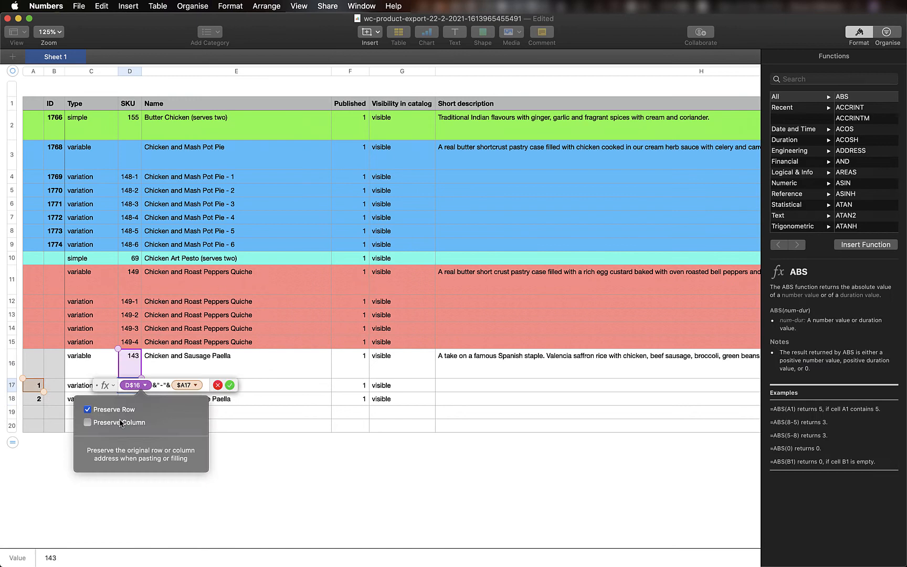
click(122, 423)
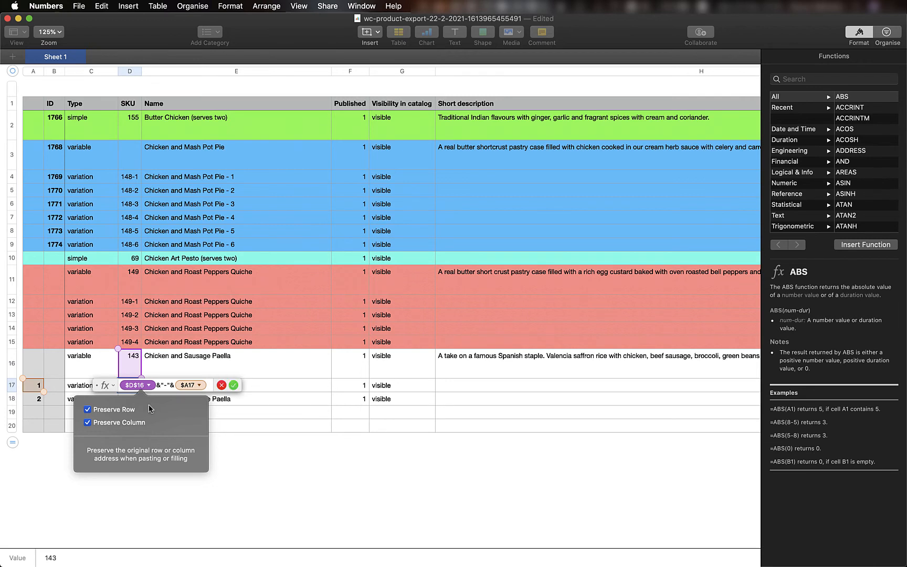
click(234, 385)
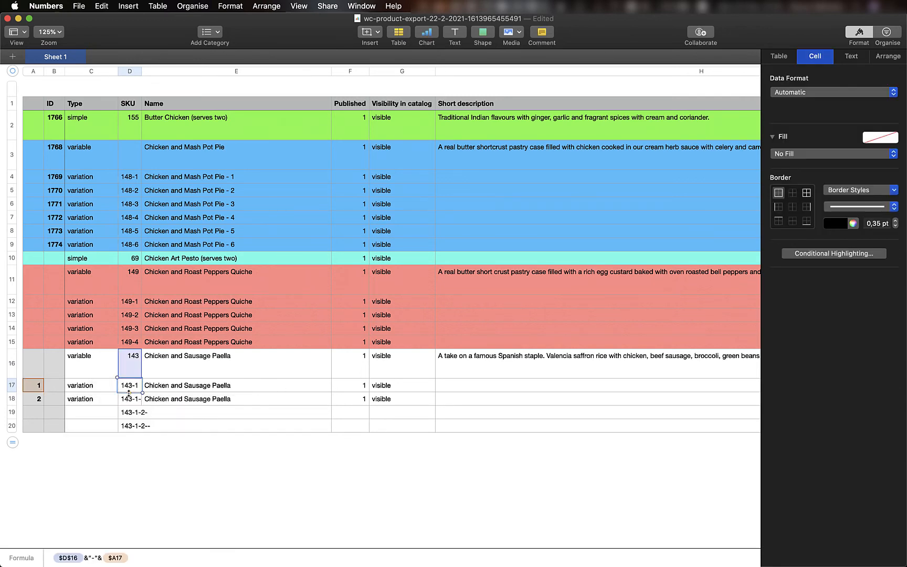
drag(129, 392, 126, 426)
drag(33, 385, 34, 428)
click(131, 453)
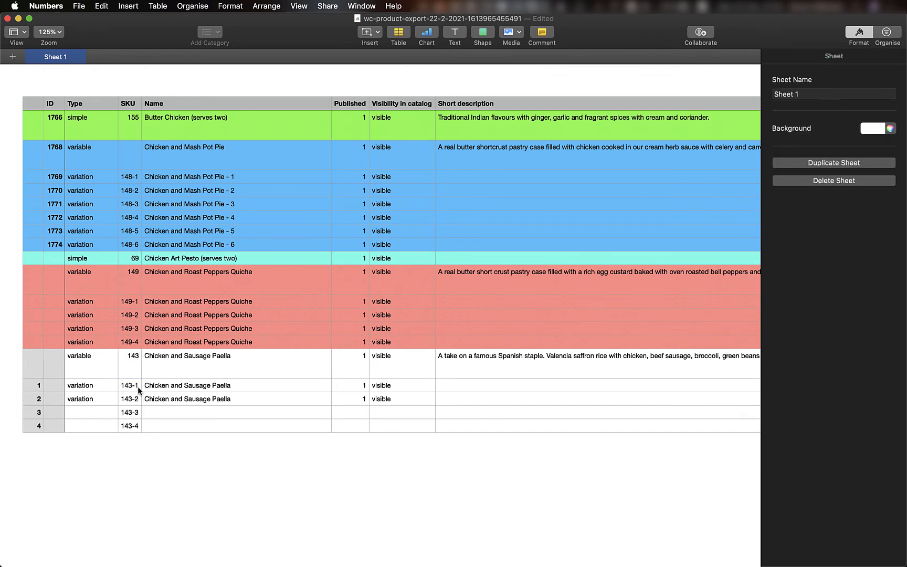
Step: Replace the SKU formulas in rows 17 to 20 with their calculated results
drag(128, 394, 126, 432)
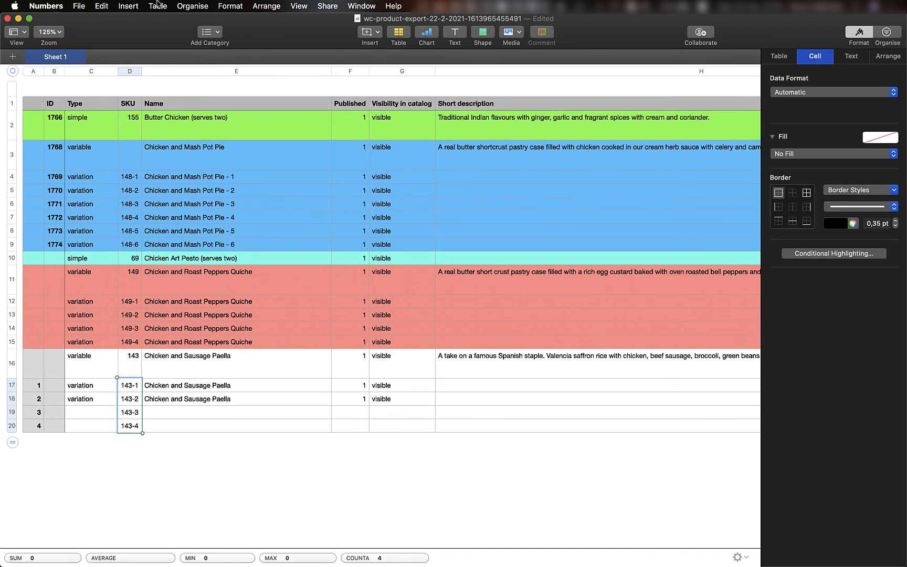
click(100, 7)
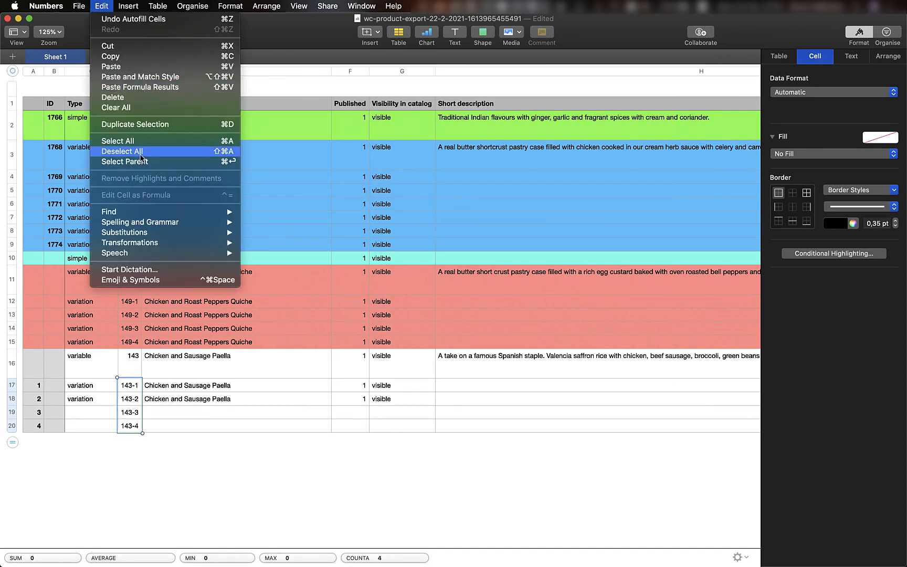
click(164, 91)
click(130, 70)
click(80, 7)
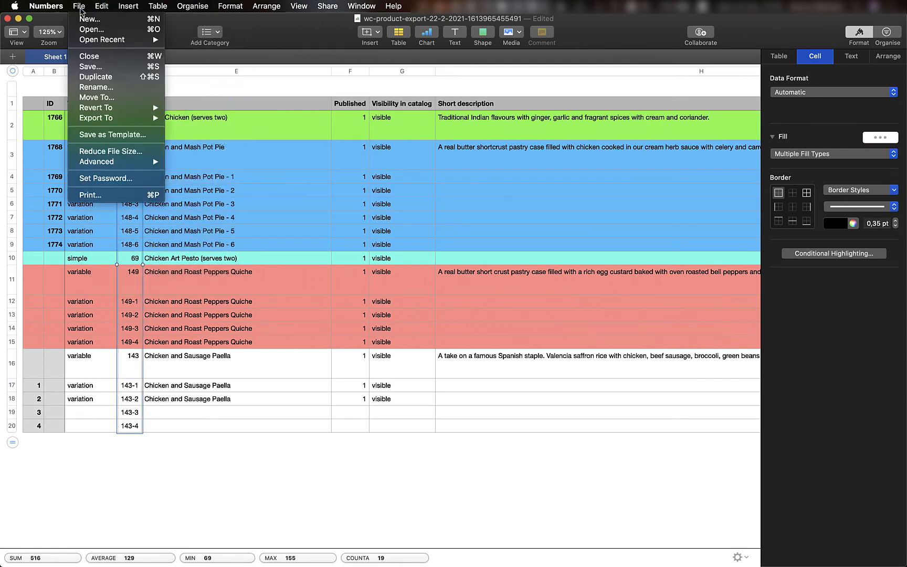
click(157, 89)
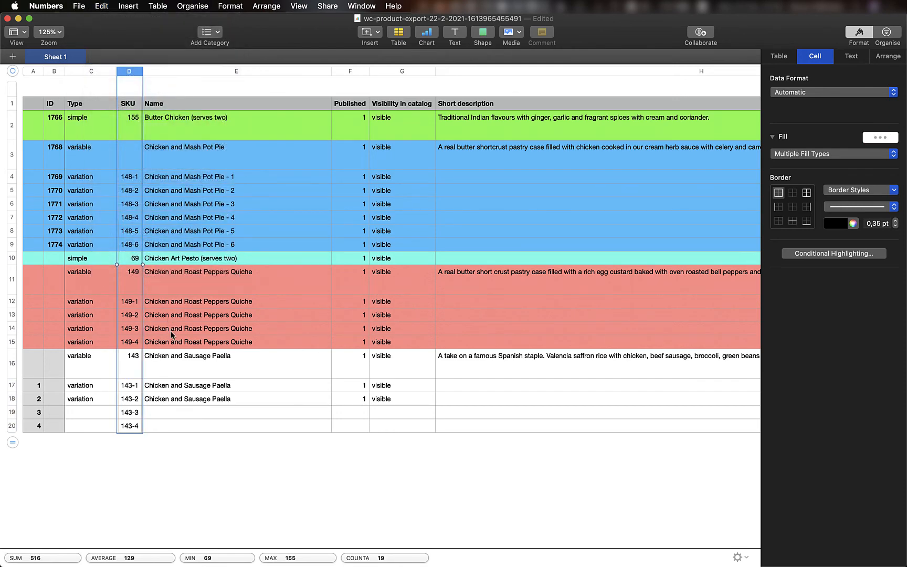
click(176, 361)
click(135, 417)
click(111, 418)
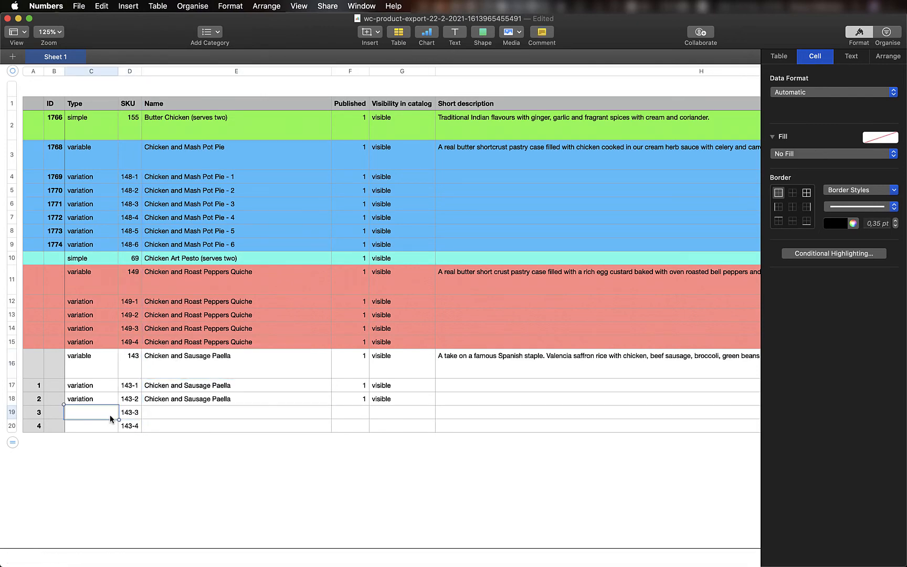
Step: Delete the helper column before ID and the extra rows 19 and 20
right_click(33, 74)
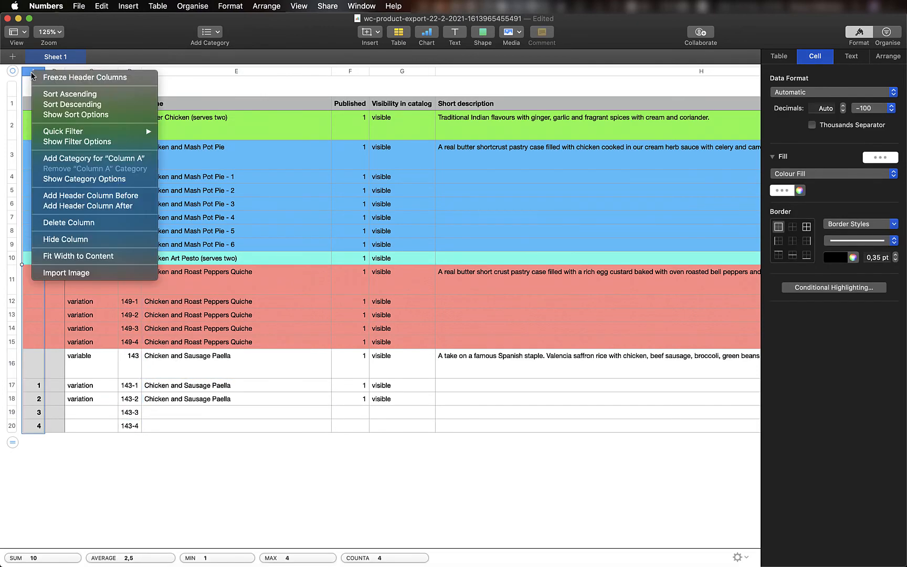
click(72, 221)
click(55, 427)
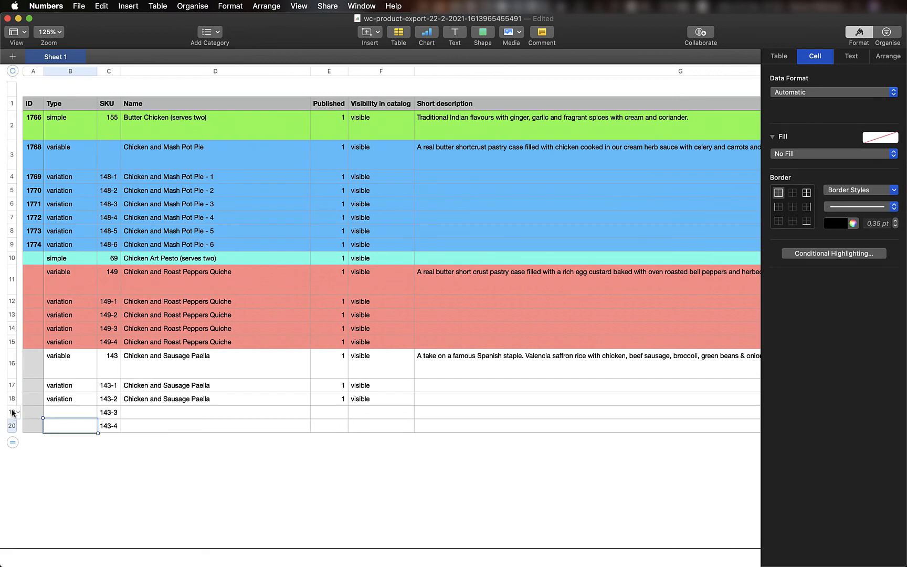
drag(12, 413, 12, 425)
right_click(12, 426)
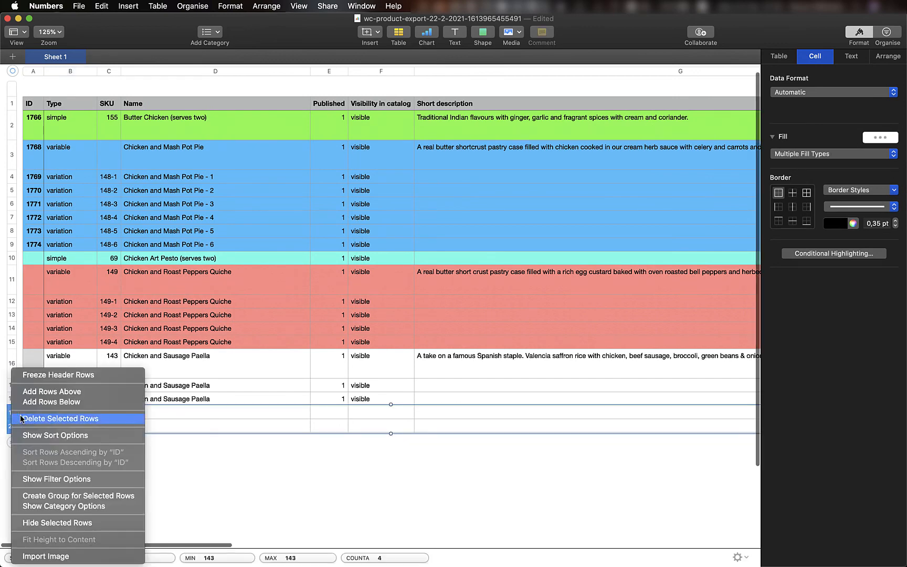
click(52, 418)
scroll(142, 410, right, 10)
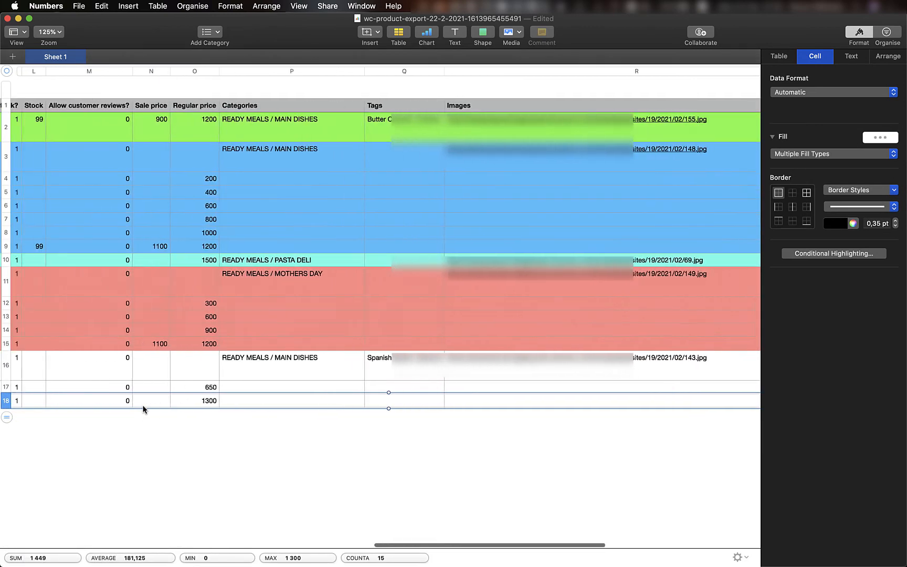
Step: Shorten the Attribute 1 value(s) of the variable Chicken and Sausage Paella in row 16 to "1, 2"
click(237, 399)
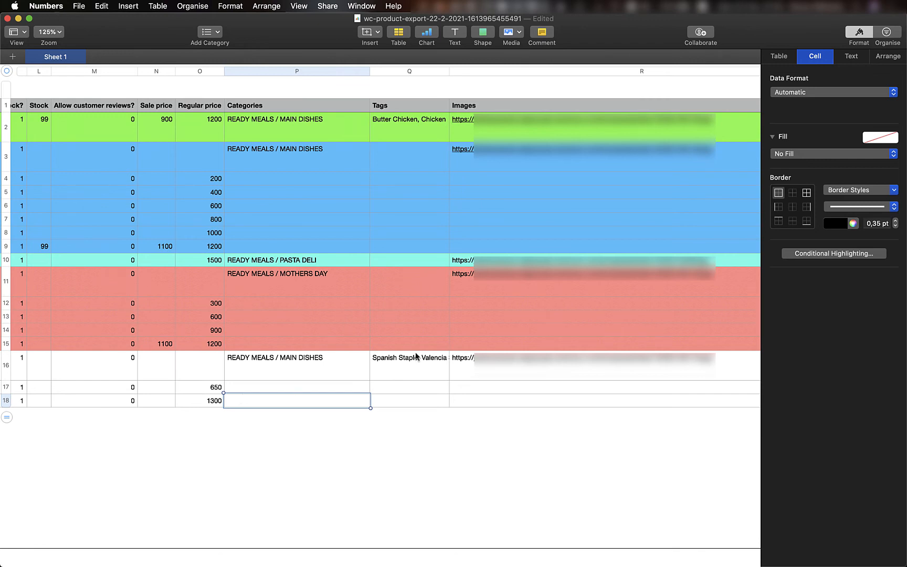
scroll(424, 425, right, 15)
click(533, 426)
double_click(489, 364)
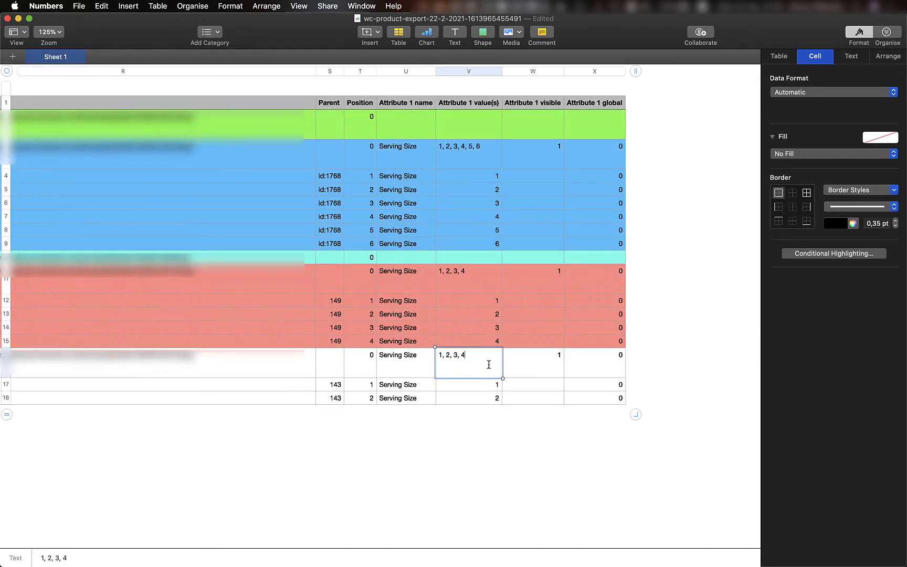
key(BackSpace)
key(BackSpace)
key(BackSpace)
key(BackSpace)
key(BackSpace)
click(526, 386)
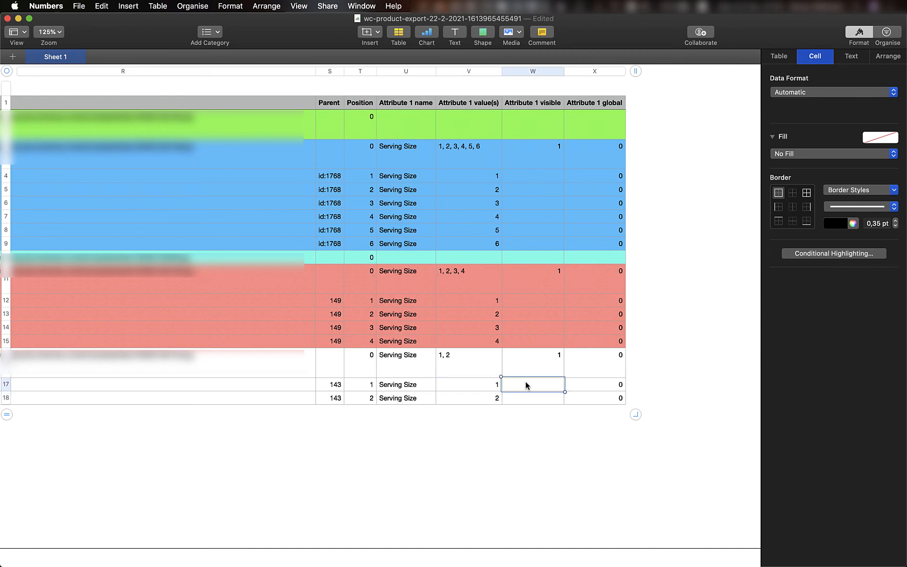
click(532, 400)
Step: Fill the Chicken and Sausage Paella rows 16 to 18 with light pink
scroll(533, 403, left, 10)
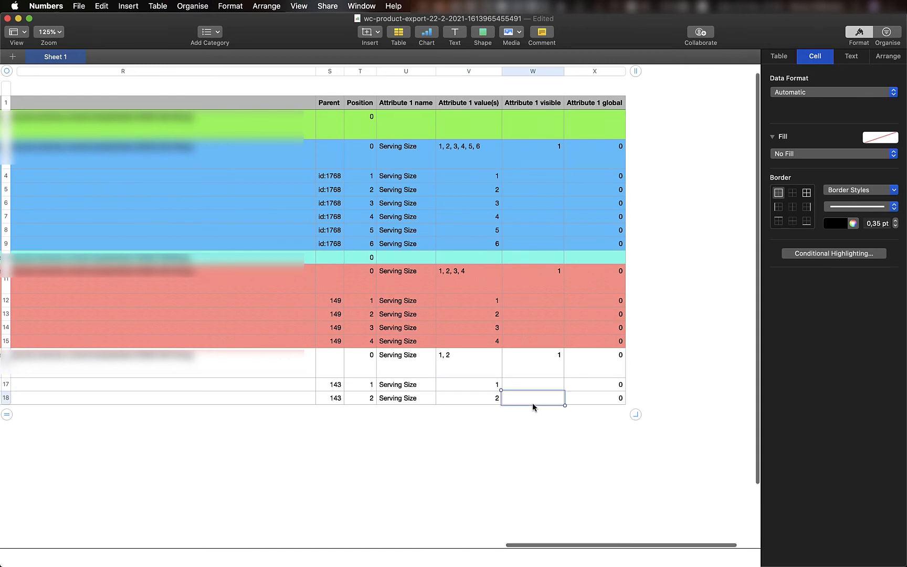
scroll(533, 402, left, 5)
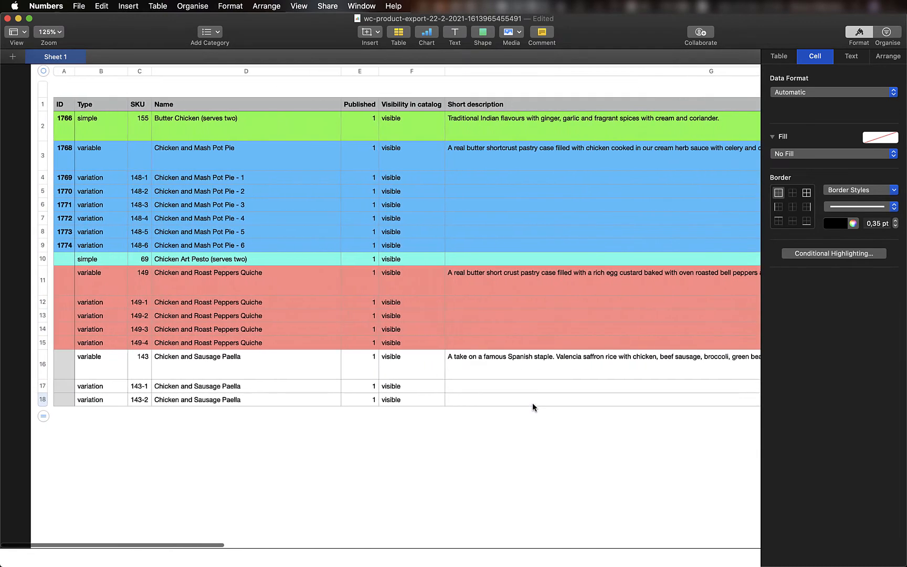
click(876, 141)
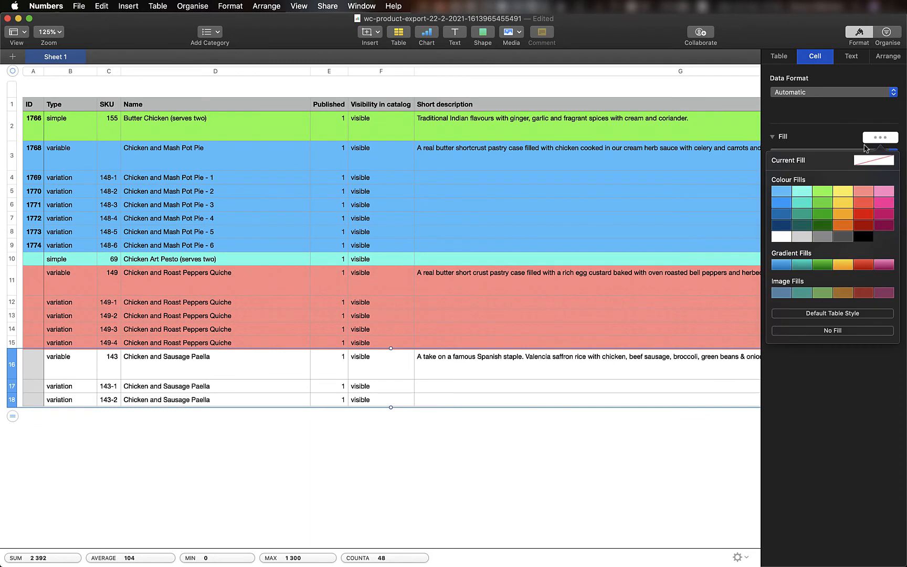
click(884, 191)
click(474, 399)
Step: Append "- 1" and "- 2" to the Chicken and Roast Peppers Quiche variation names in rows 12 and 13
click(246, 288)
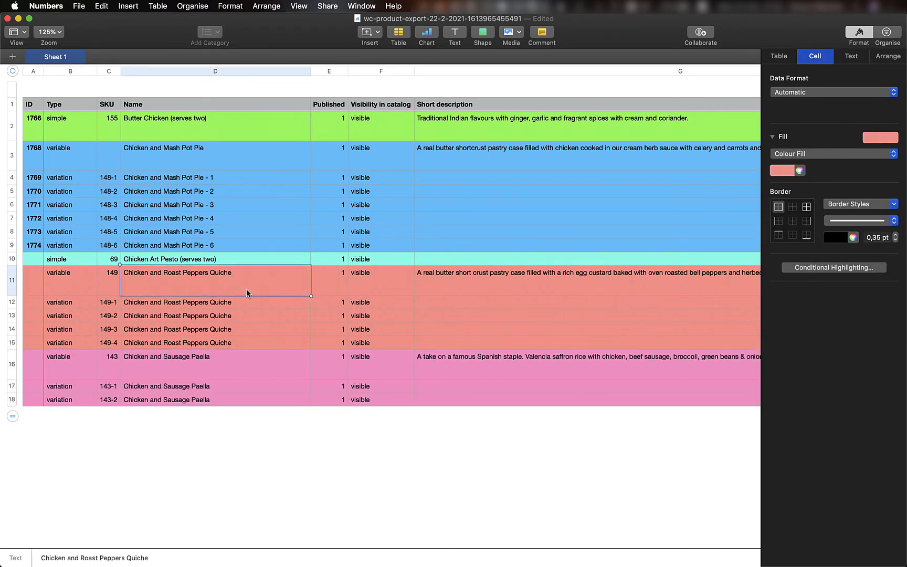
click(247, 307)
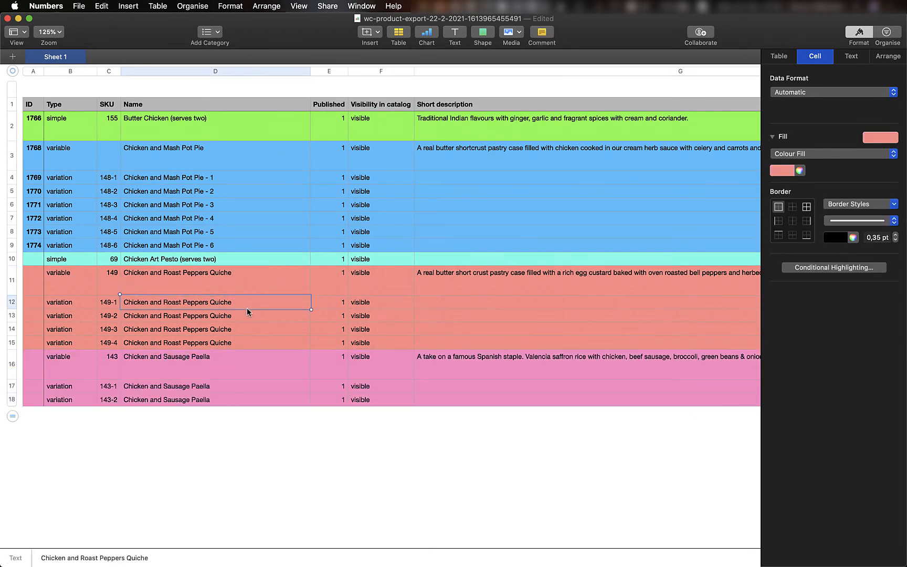
text(- 1)
click(259, 315)
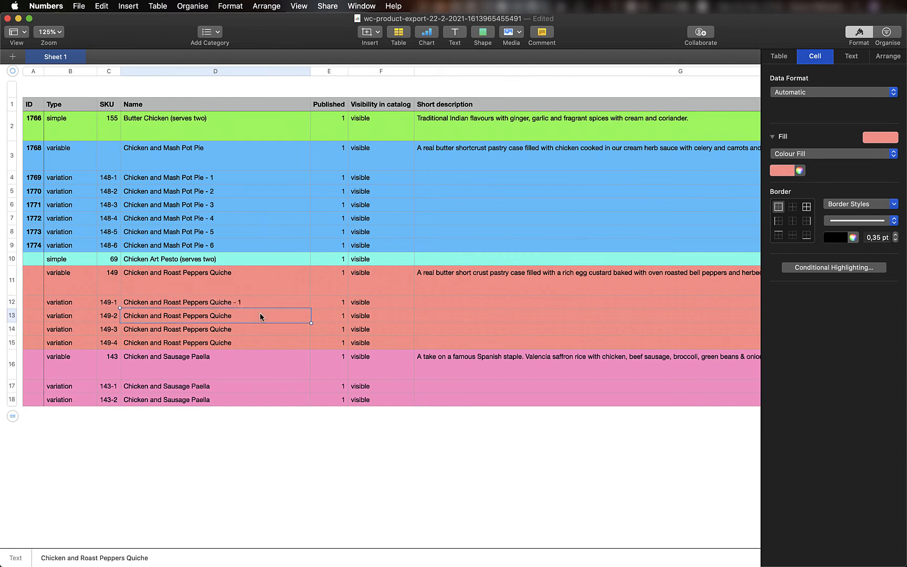
click(257, 316)
text(- 2)
key(Return)
Step: Append "- 3" and "- 4" to the Chicken and Roast Peppers Quiche variation names in rows 14 and 15
click(255, 329)
text(- )
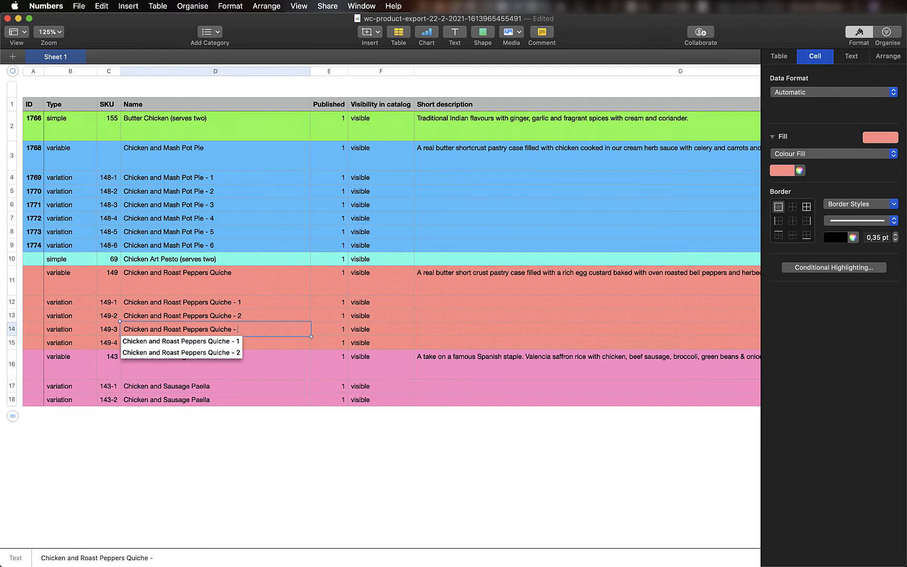
text(4)
key(Return)
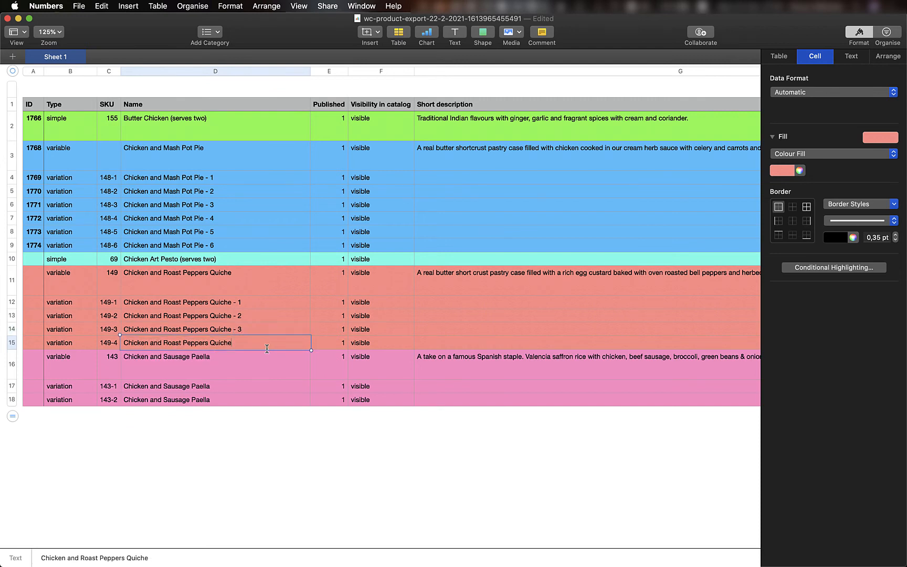
text(- )
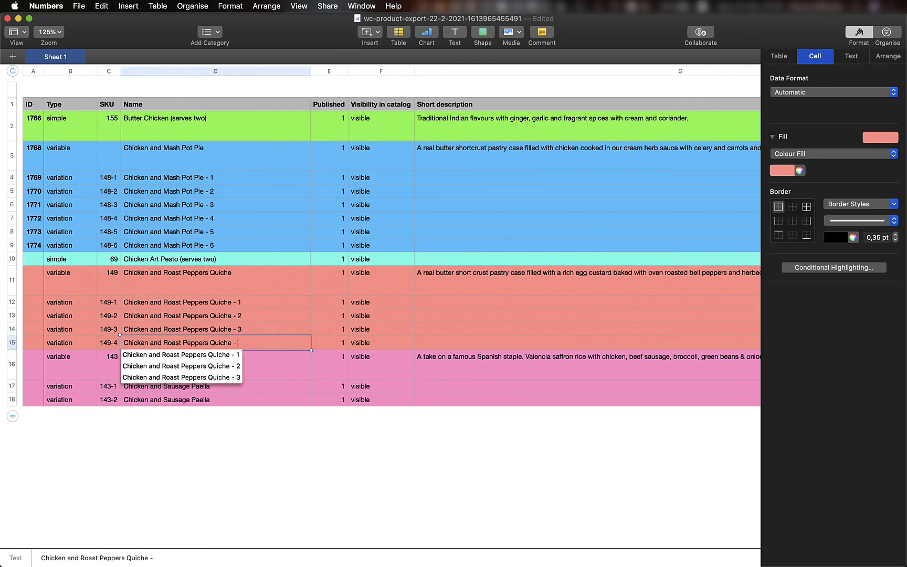
text(4)
key(Return)
Step: Append "- 1" and "- 2" to the Chicken and Sausage Paella variation names in rows 17 and 18
double_click(261, 362)
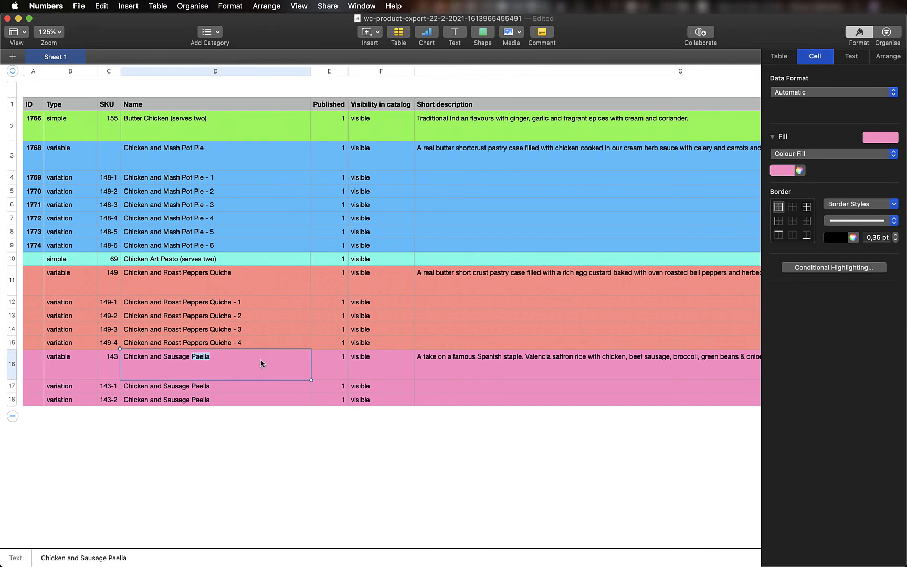
key(Right)
double_click(245, 387)
key(Right)
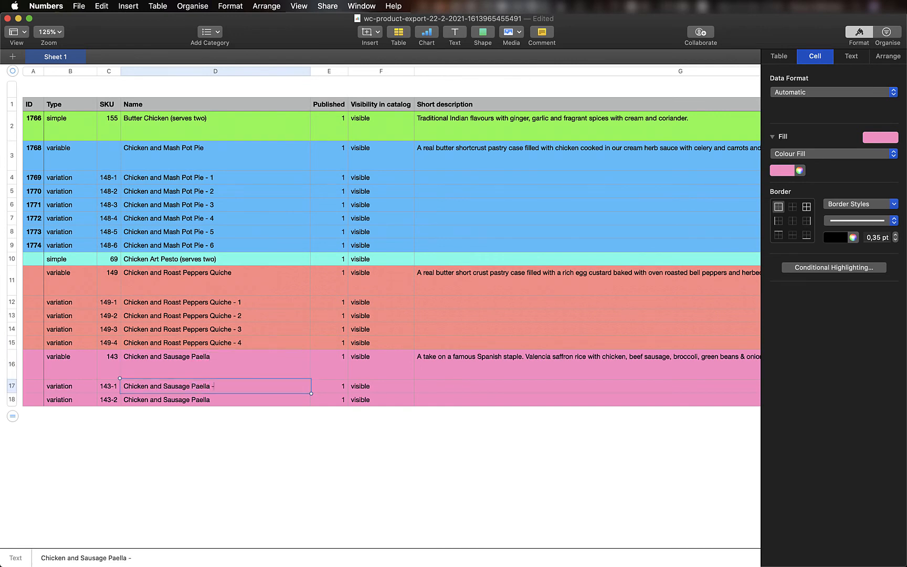
text(- 1)
key(Return)
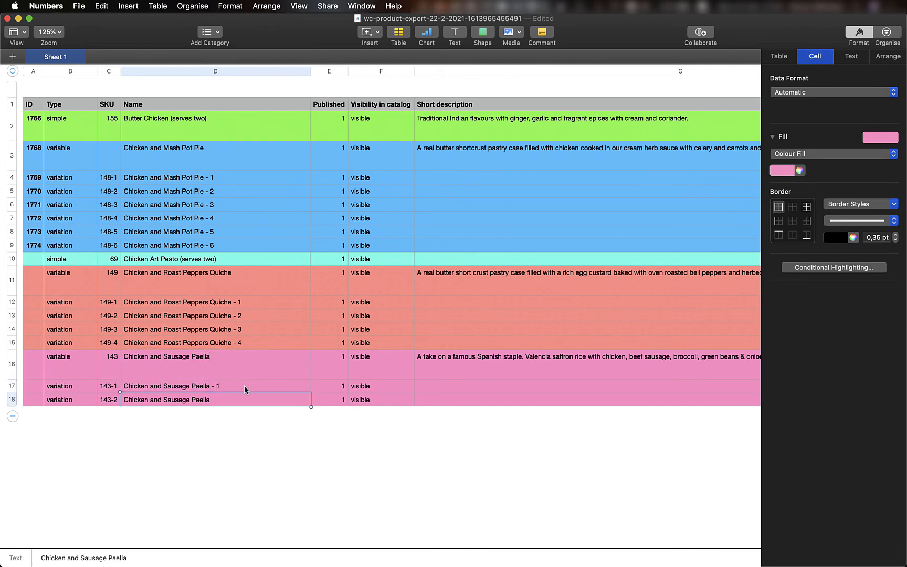
double_click(239, 395)
key(Right)
text(- 2)
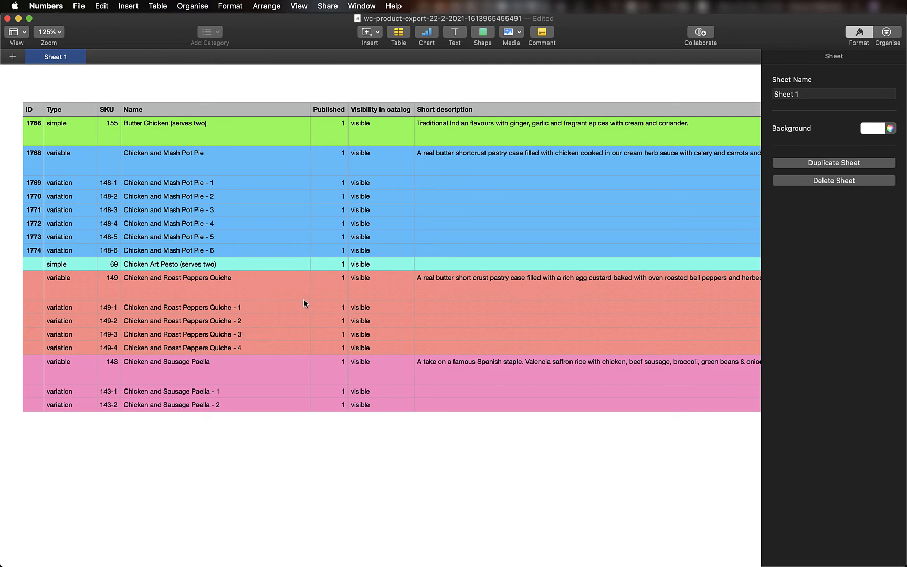
Step: Switch to the WordPress admin in the browser and open the Upload New Media page
key(ctrl+Left)
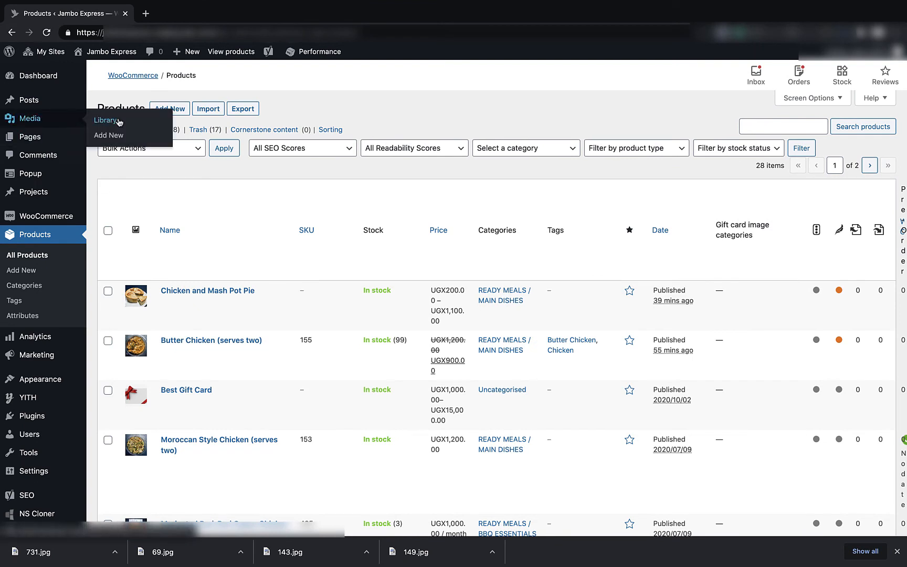
click(118, 122)
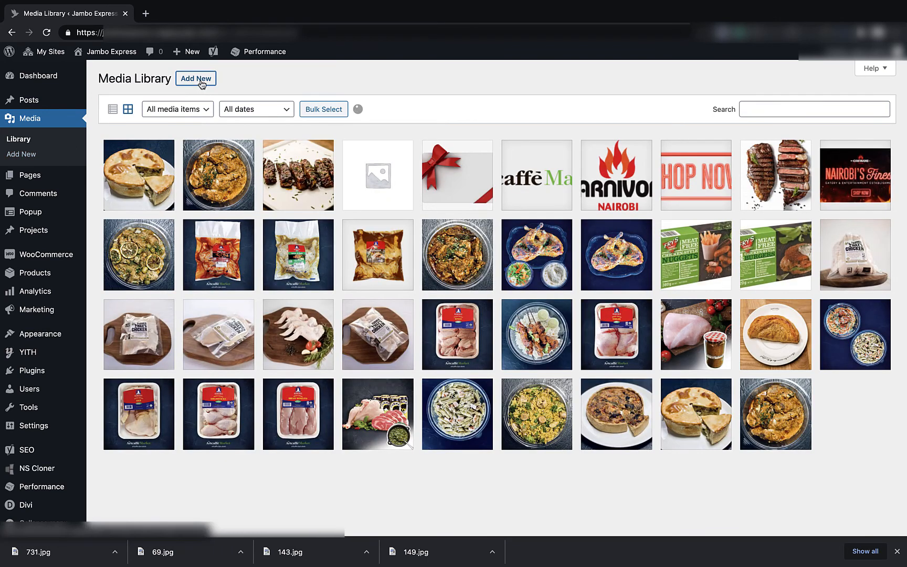
click(196, 79)
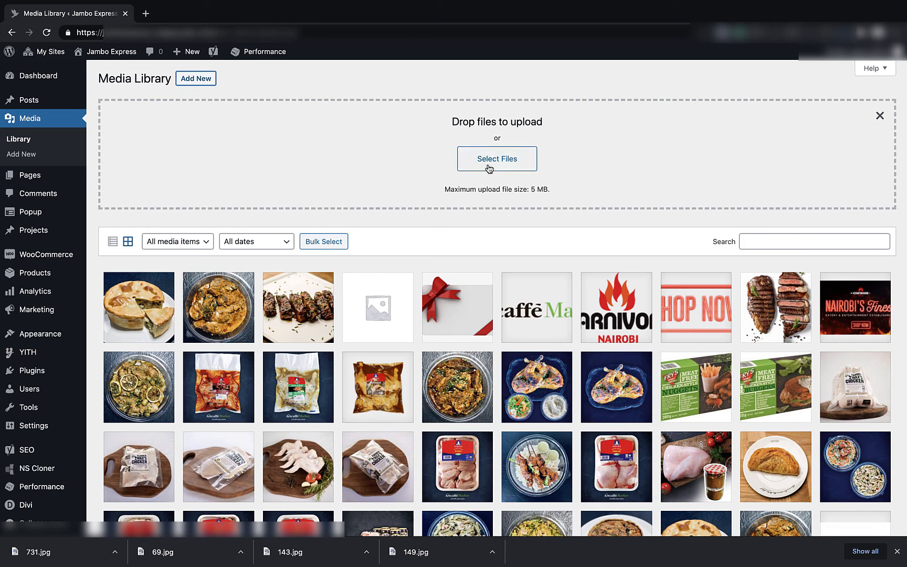
click(26, 155)
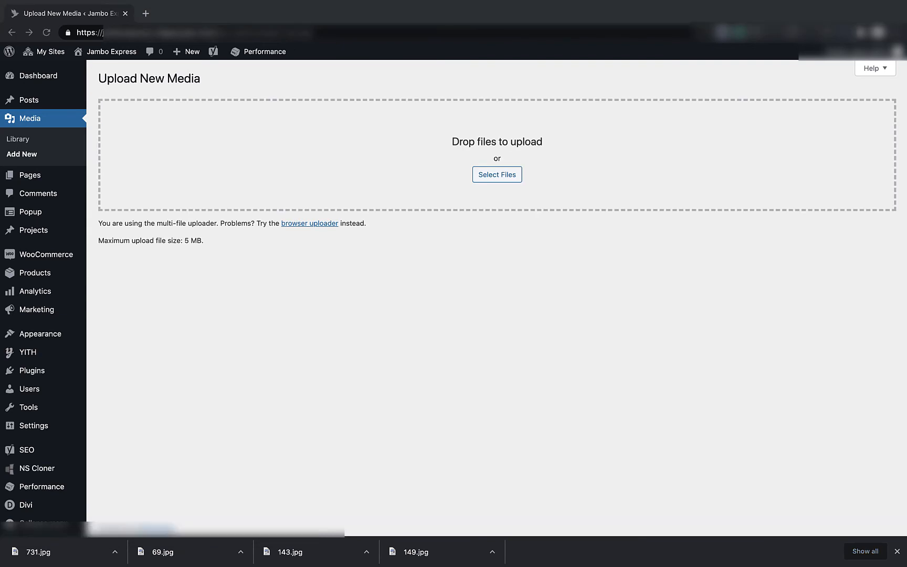
Step: Upload 69.jpg, 143.jpg and 149.jpg from the Finder folder to the WordPress media library
key(ctrl+Right)
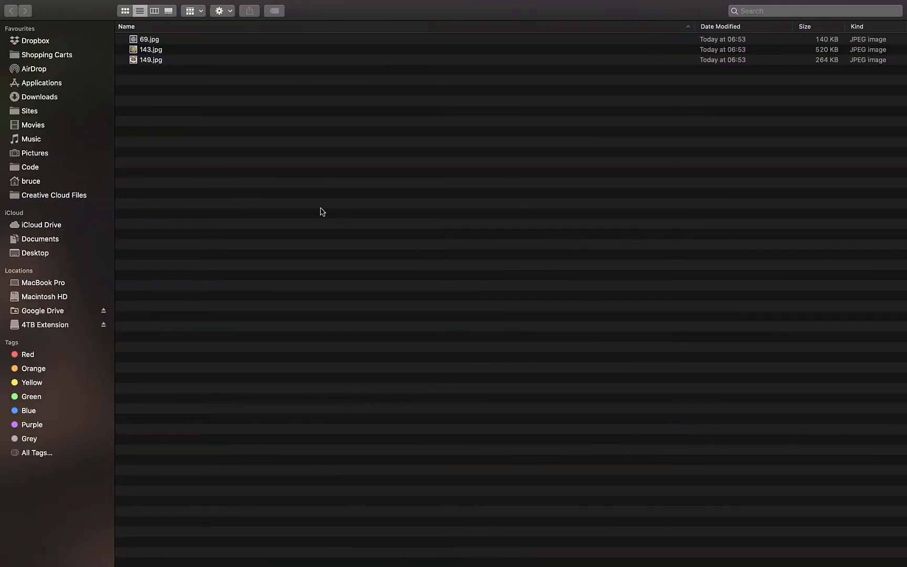
click(178, 51)
click(176, 64)
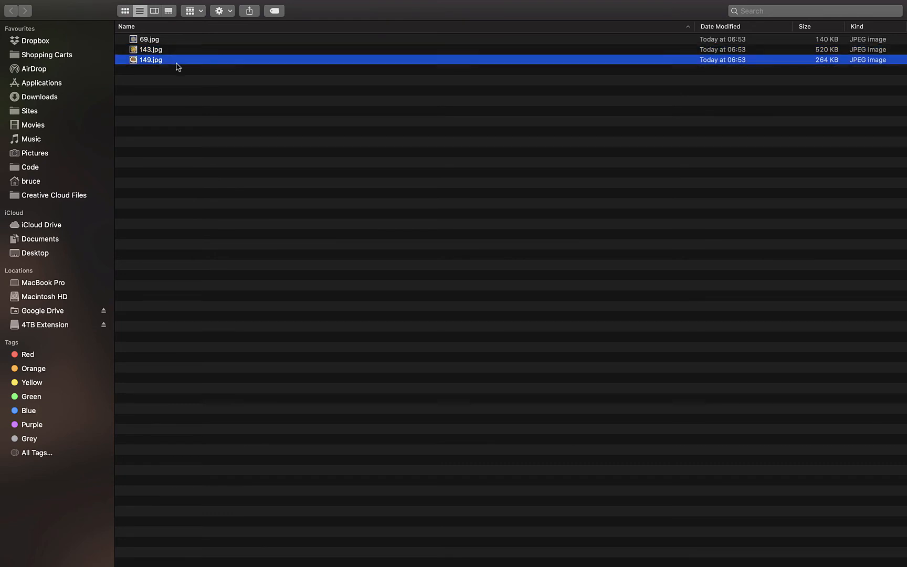
click(179, 93)
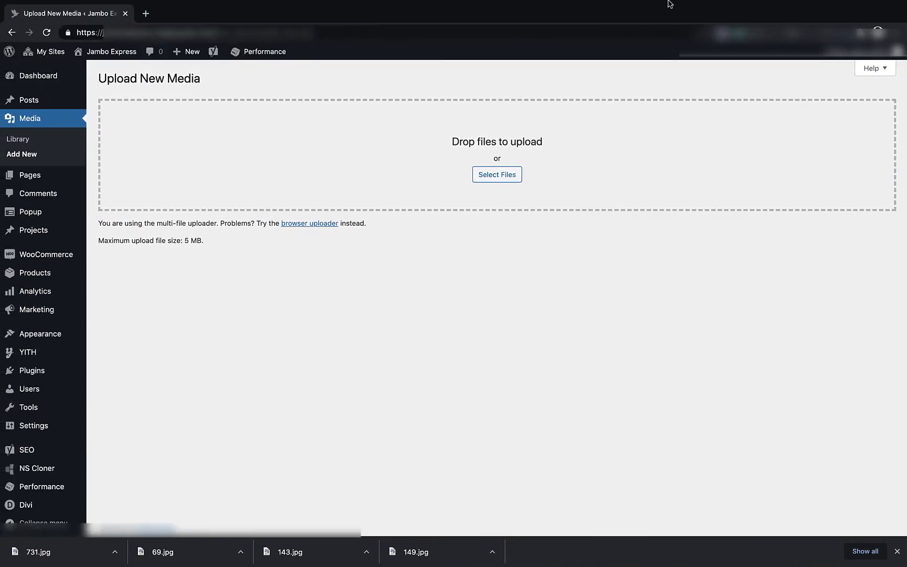
drag(668, 4, 447, 154)
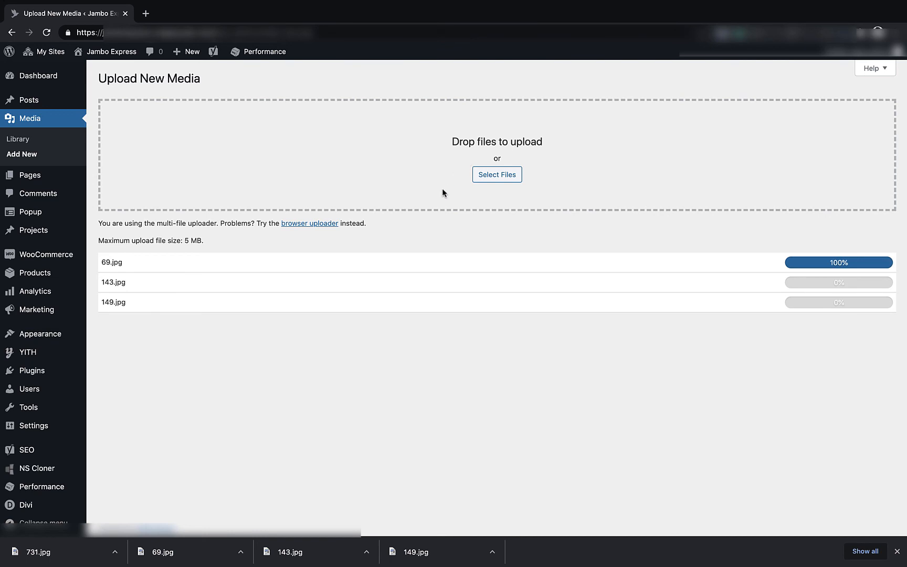
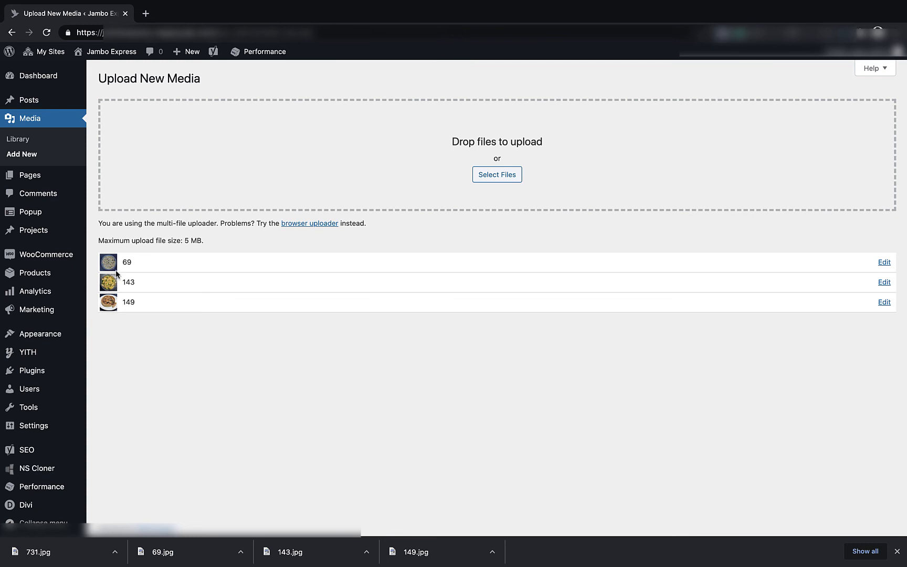
Step: Open the edit pages of the uploaded images 69, 143 and 149 in separate new tabs
super+click(884, 263)
super+click(884, 283)
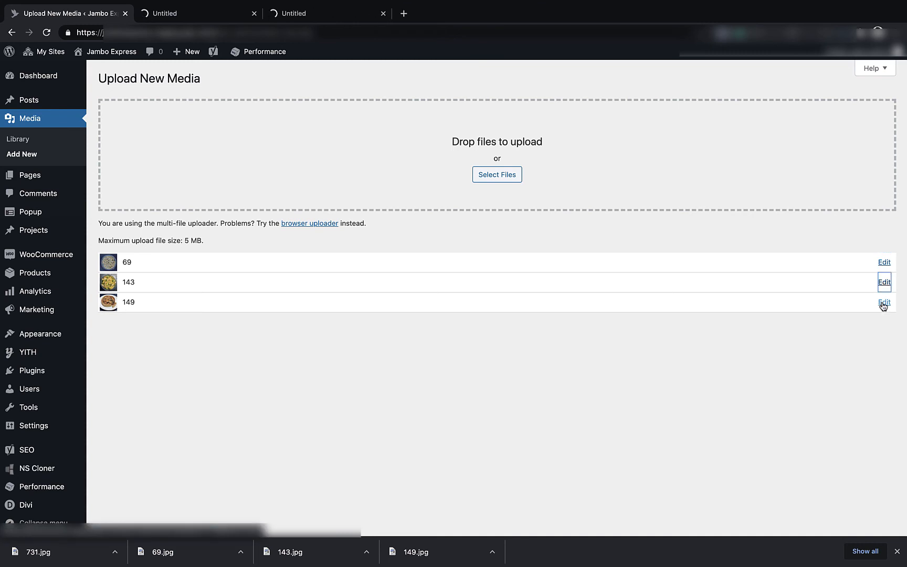
super+click(884, 302)
Step: Examine the file URL on the edit pages of images 69, 143 and 149, selecting the file number in the last one
click(203, 14)
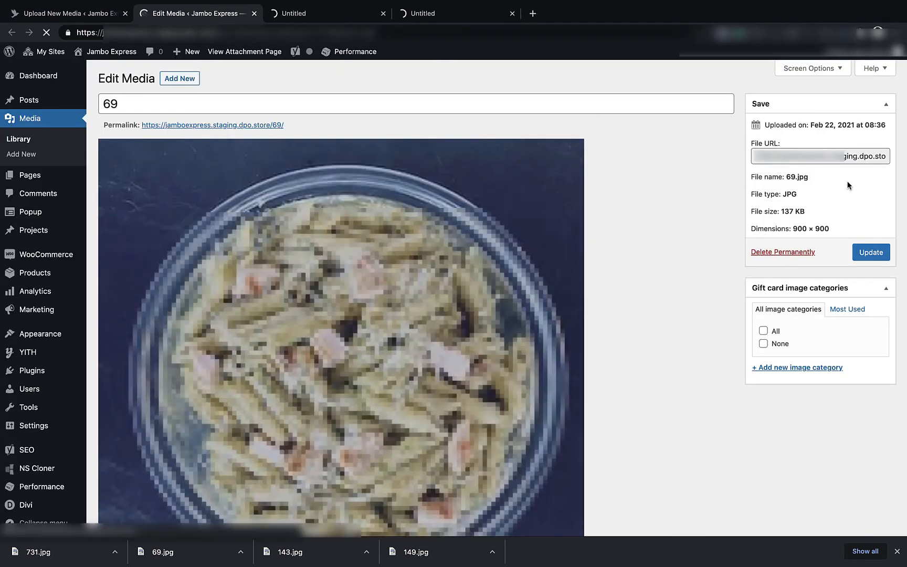
click(855, 156)
key(super+a)
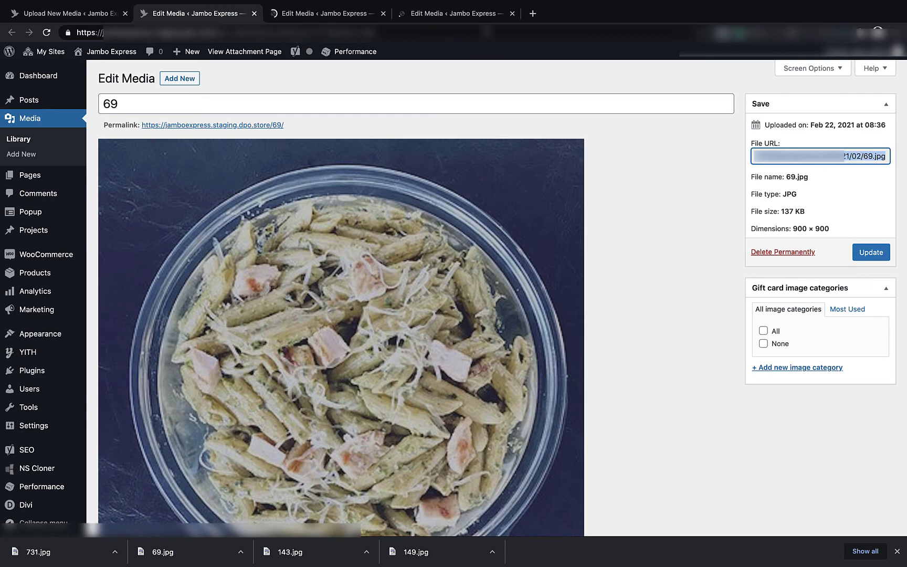
click(337, 12)
click(816, 157)
key(super+a)
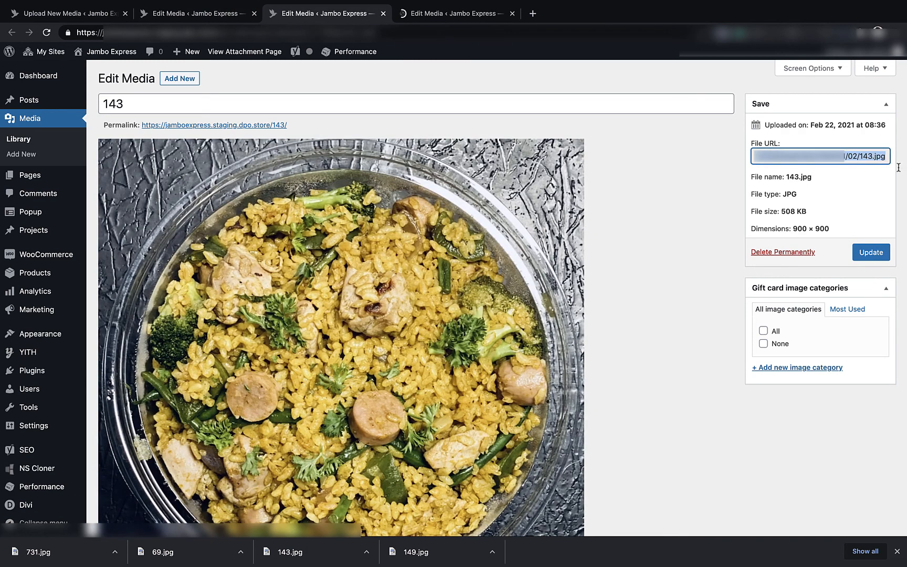
click(457, 13)
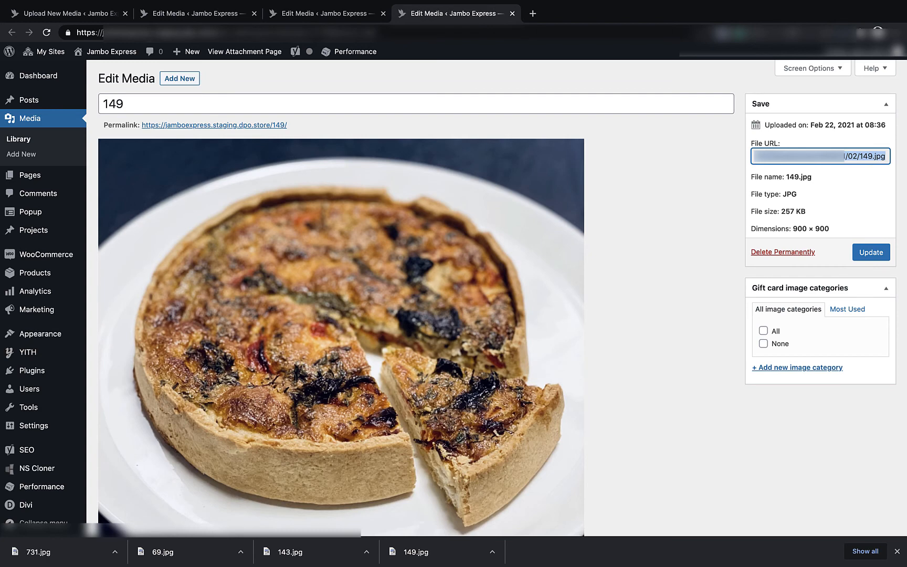
double_click(866, 156)
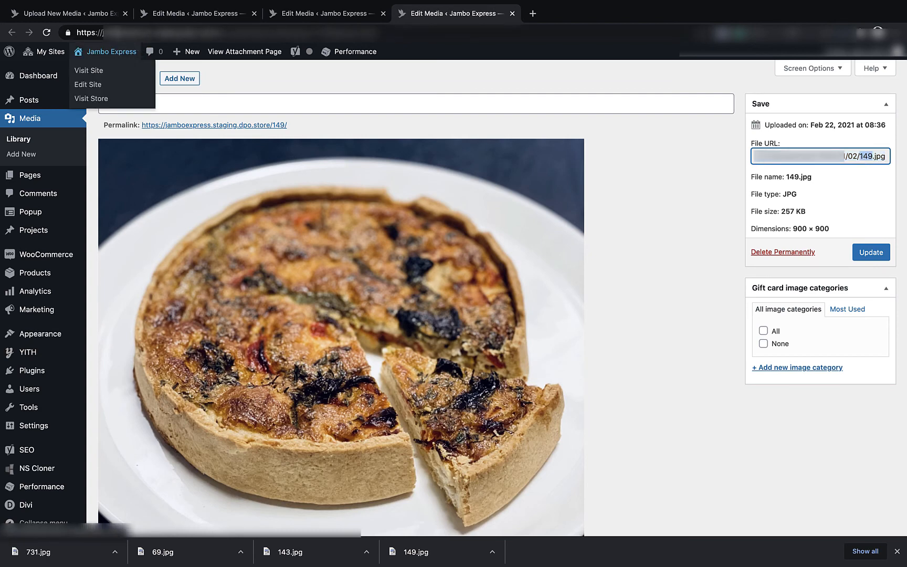
Step: Upload 69.jpg a second time and examine the file URL on the duplicate's edit page
click(107, 15)
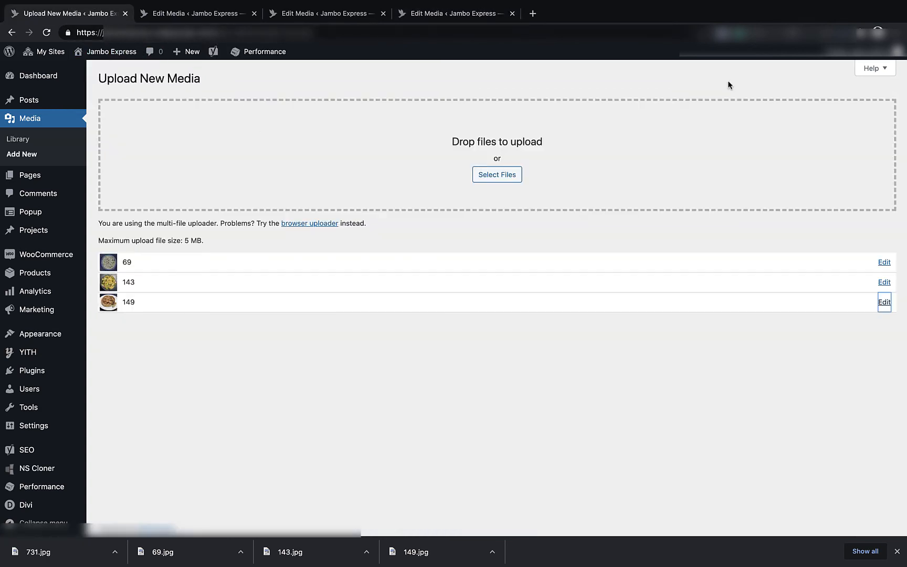
drag(163, 551, 656, 150)
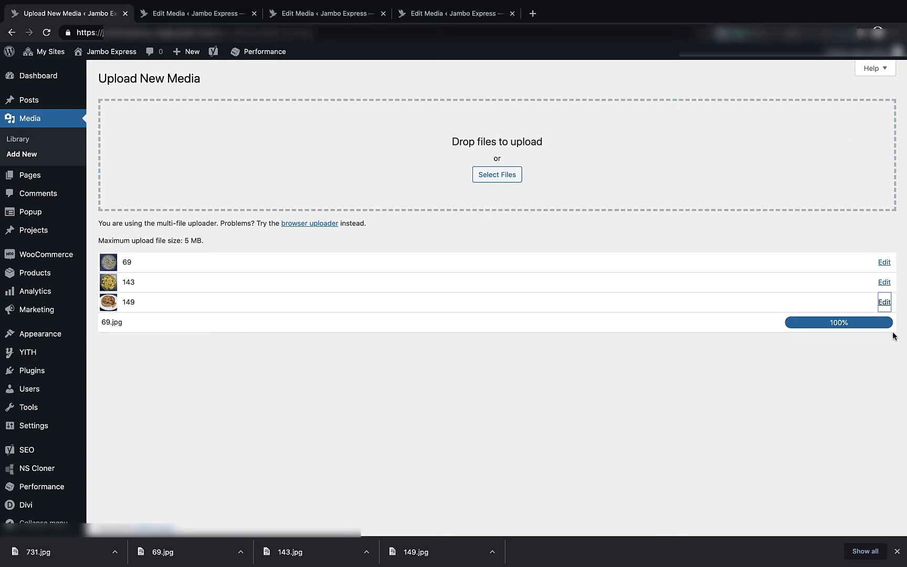
click(605, 18)
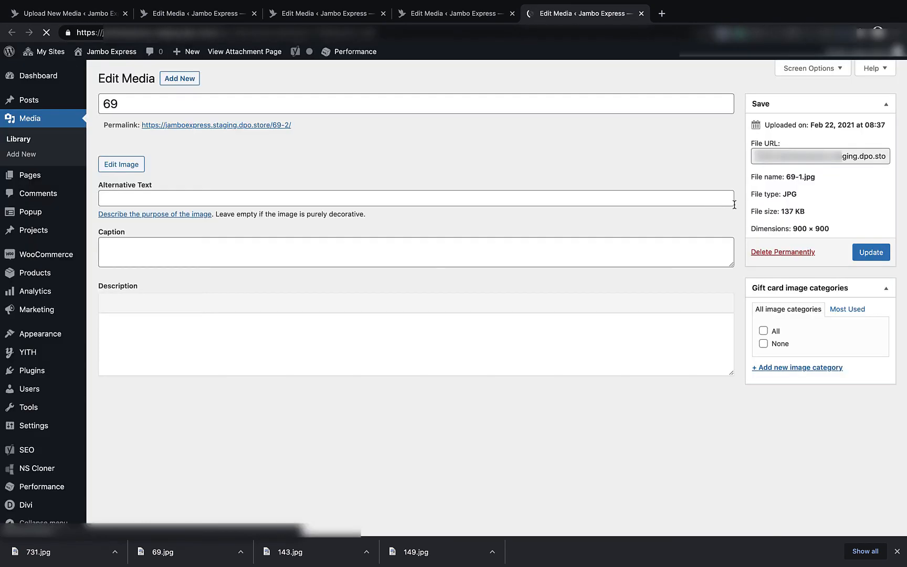
click(831, 153)
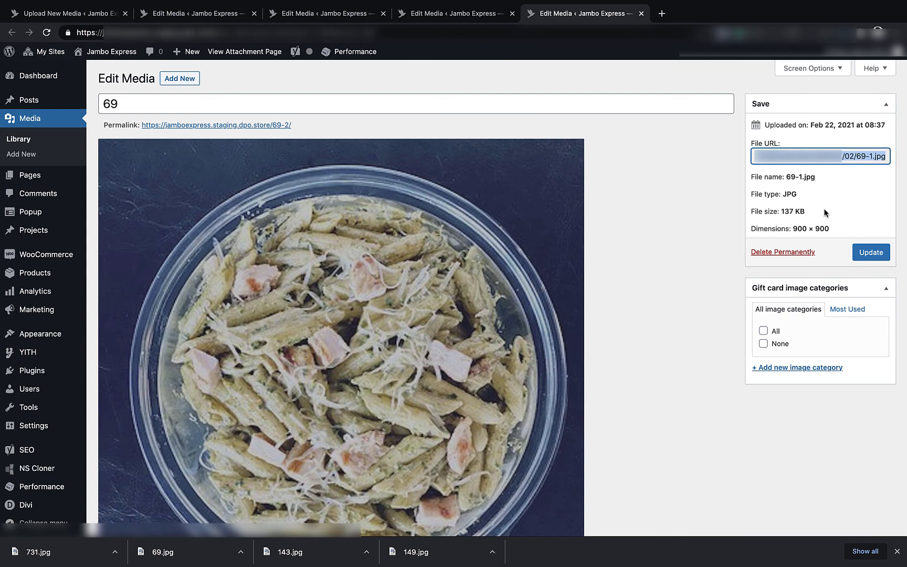
Step: Permanently delete the duplicate image 69-1.jpg from the media library
double_click(790, 177)
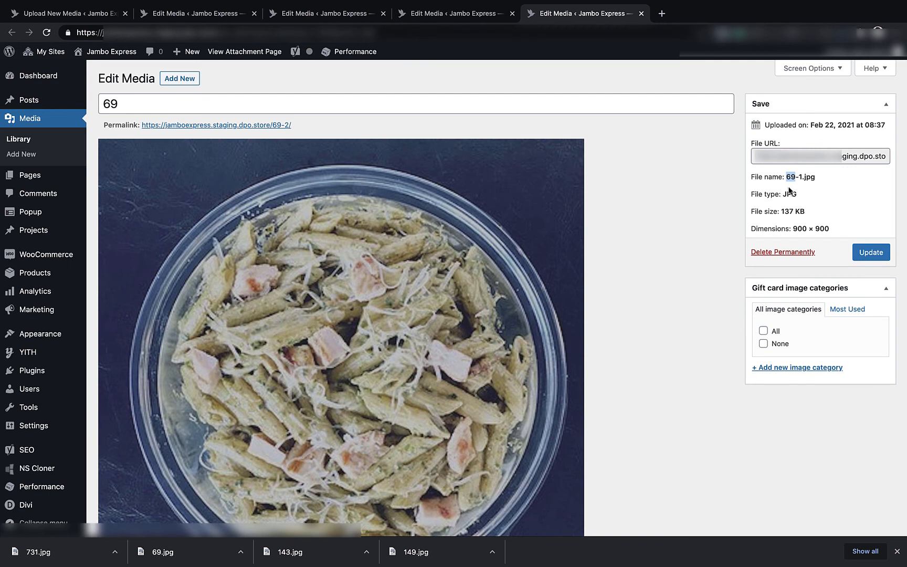
click(799, 252)
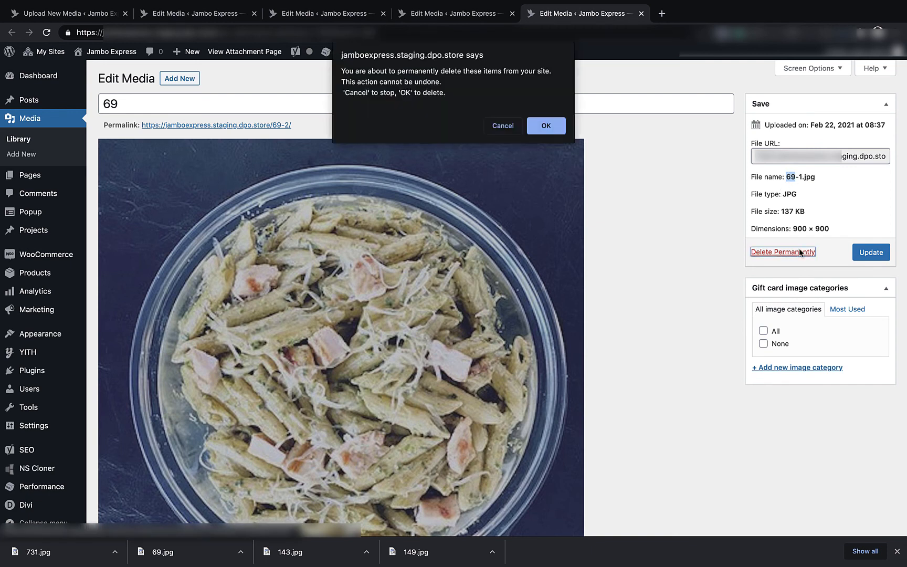
click(546, 126)
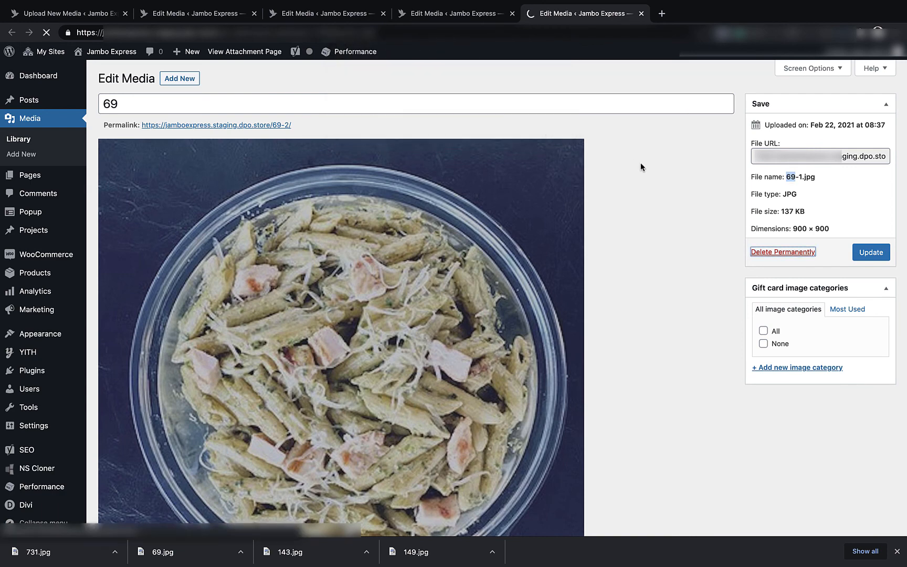
Step: Close the extra media edit pages and open the list of all products
key(super+w)
key(super+w)
key(super+w)
key(super+w)
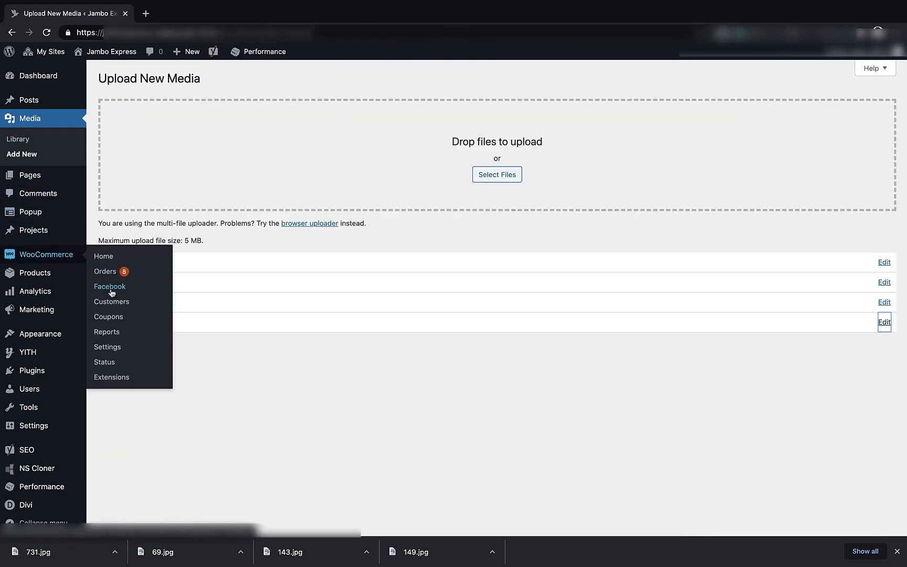
mouse_move(58, 273)
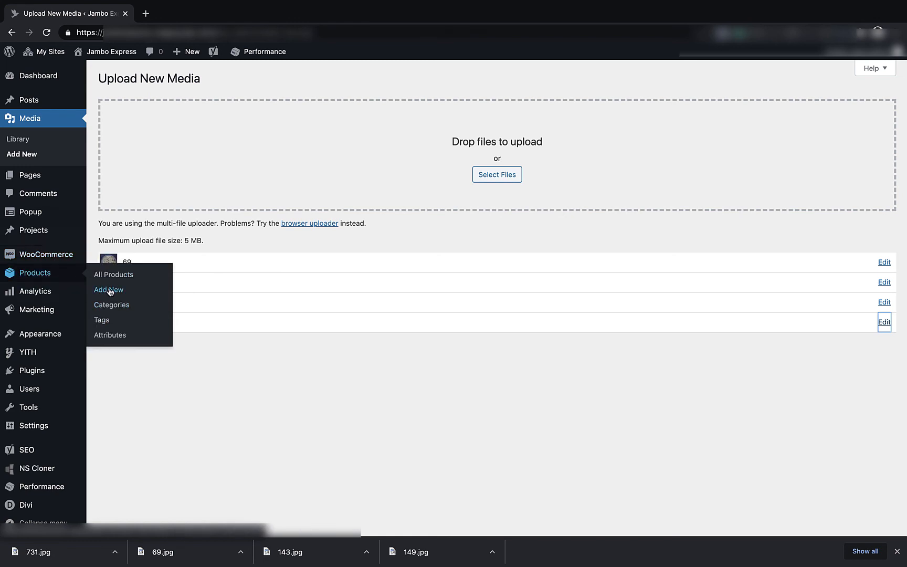
click(113, 282)
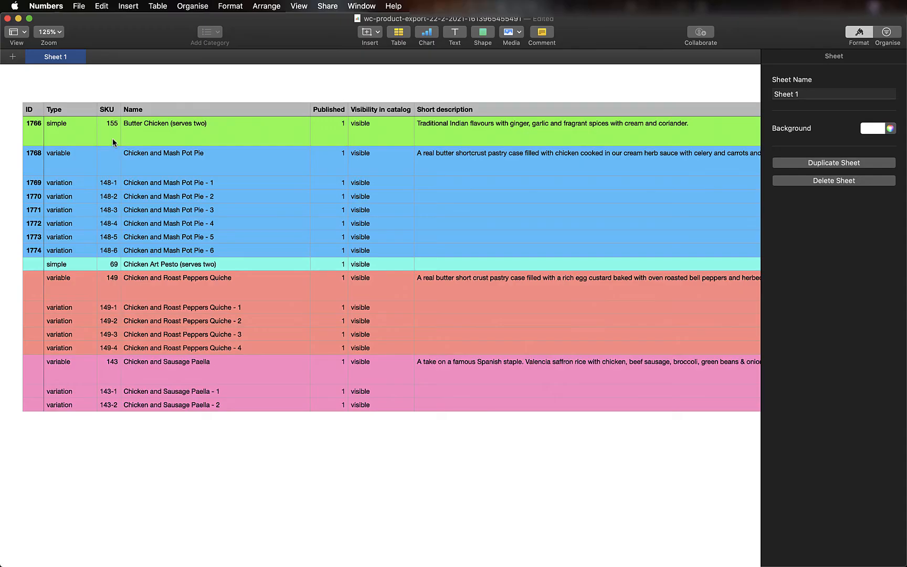
Step: In the Numbers product sheet, delete the Butter Chicken and Chicken and Mash Pot Pie rows including variations, and hide the format sidebar
click(12, 130)
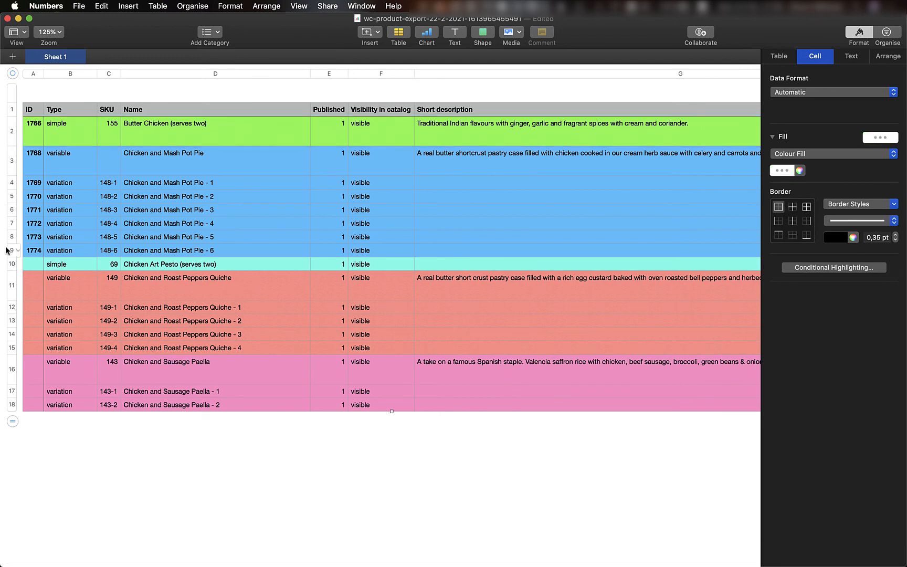
click(10, 250)
shift+click(12, 131)
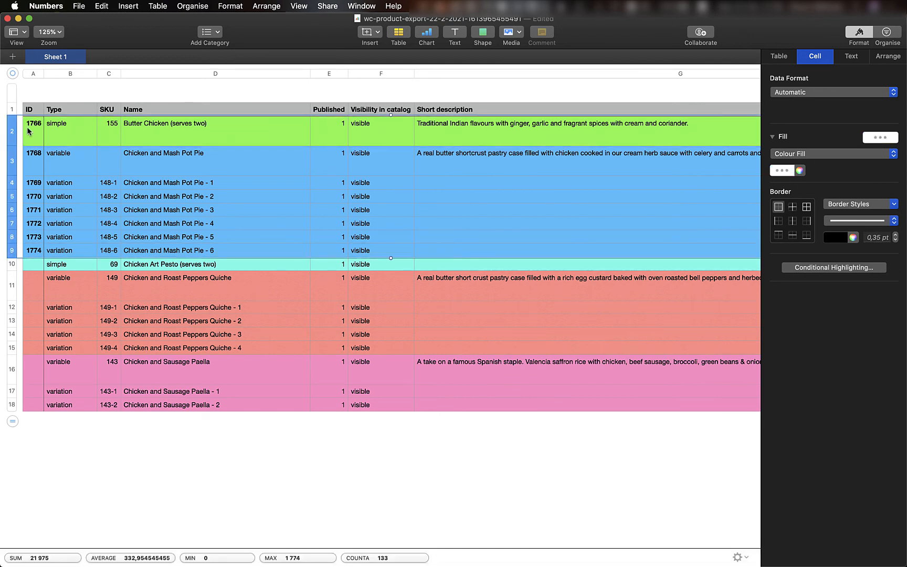
right_click(12, 132)
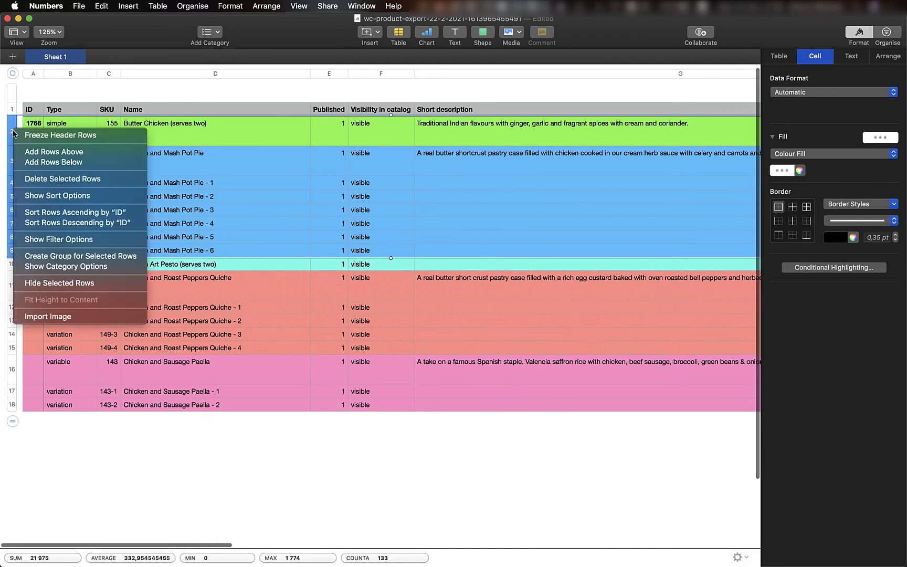
click(62, 179)
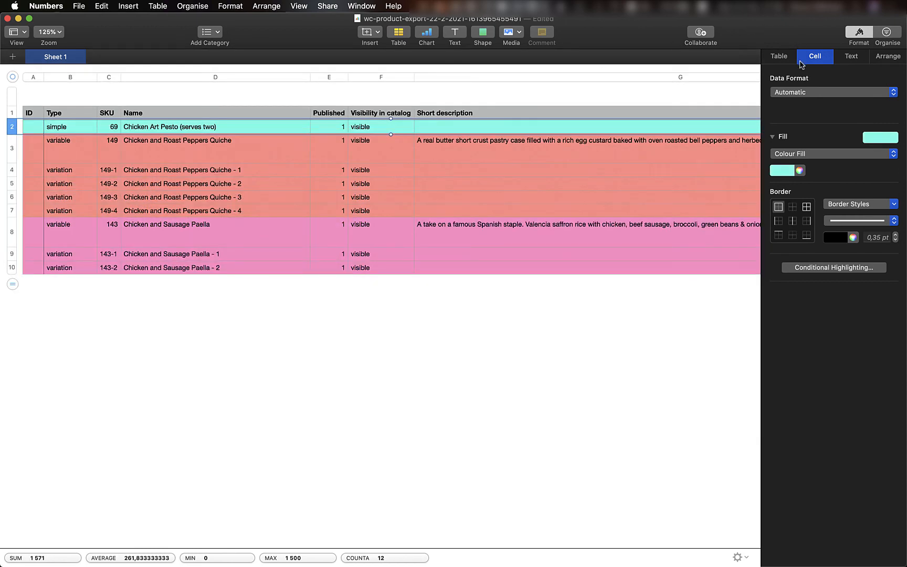
click(866, 38)
click(350, 279)
Step: Export the spreadsheet as CSV with Unicode (UTF-8) encoding and no table names, saving it beside the product images
click(79, 6)
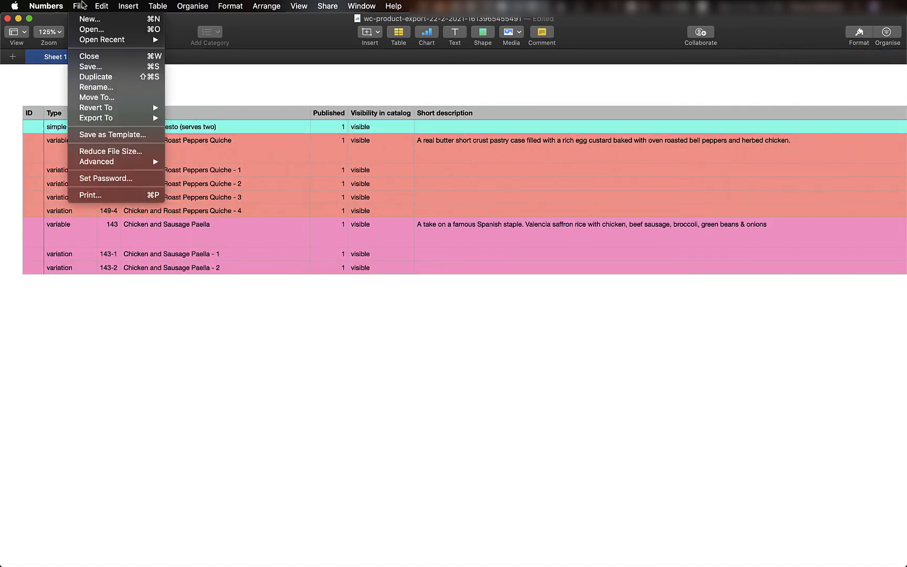
mouse_move(124, 117)
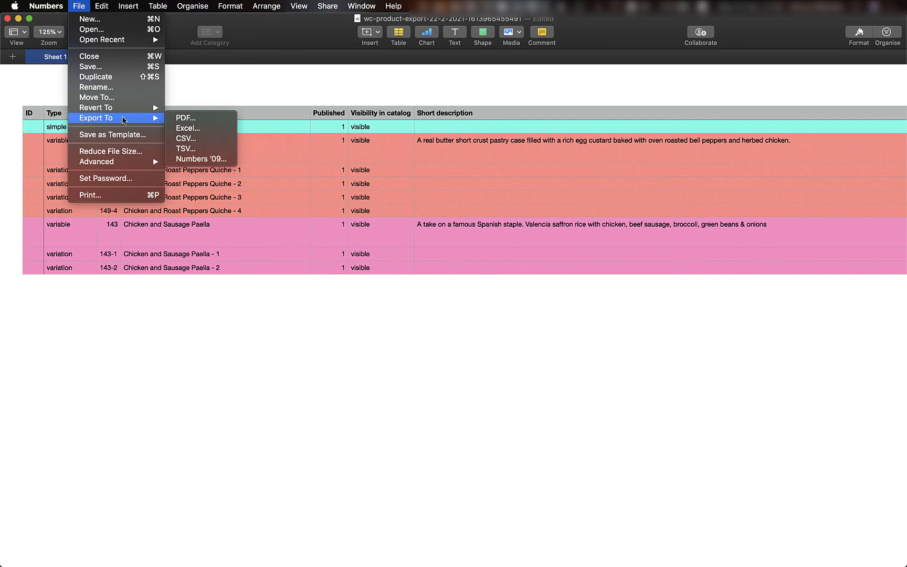
click(188, 138)
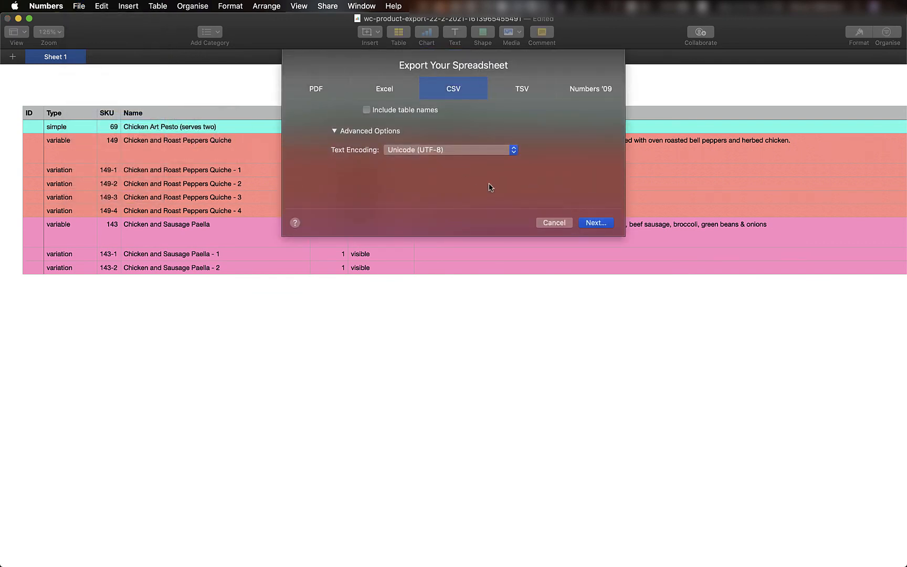
click(599, 222)
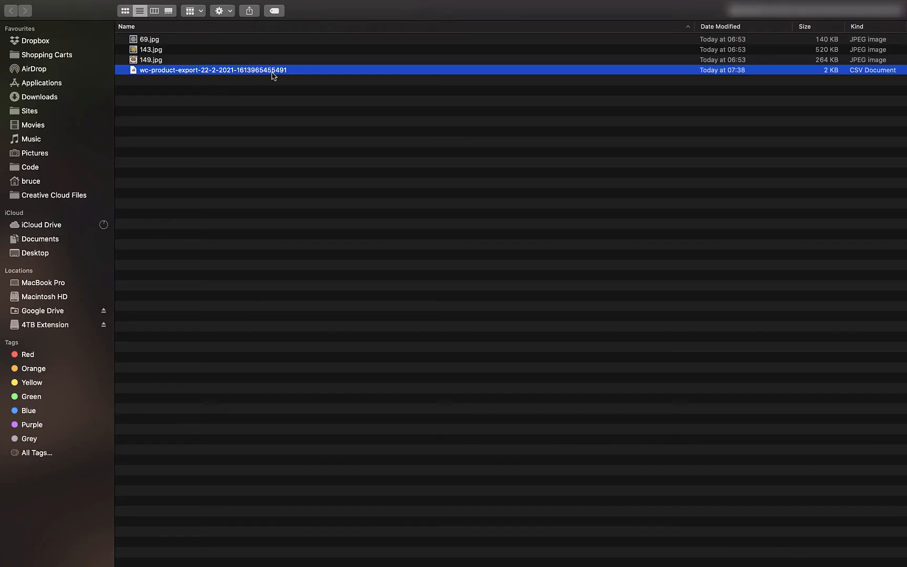
right_click(273, 71)
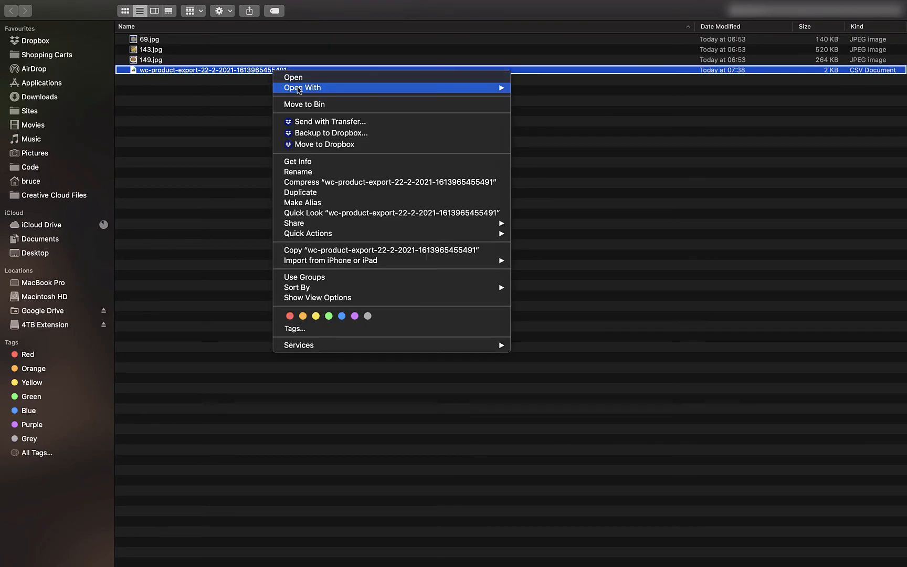
click(223, 75)
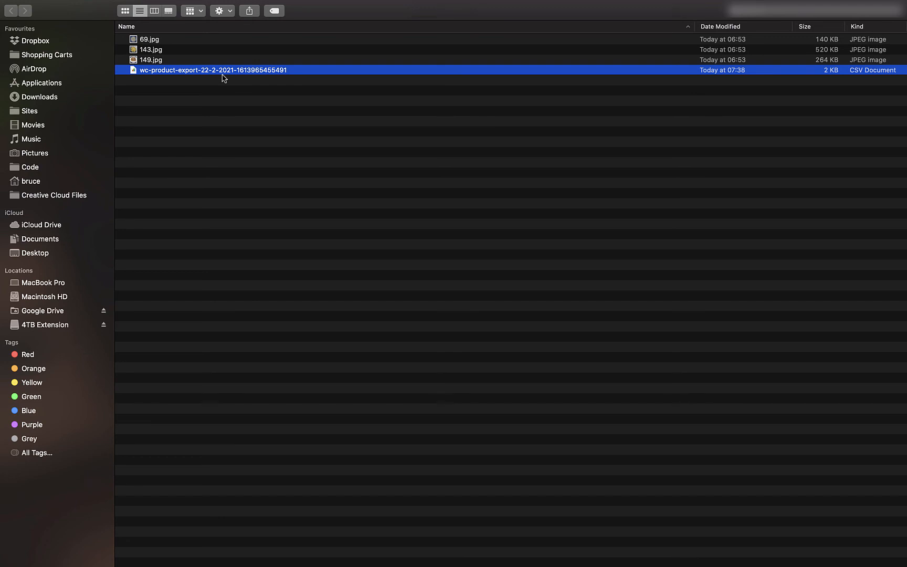
right_click(223, 77)
mouse_move(321, 89)
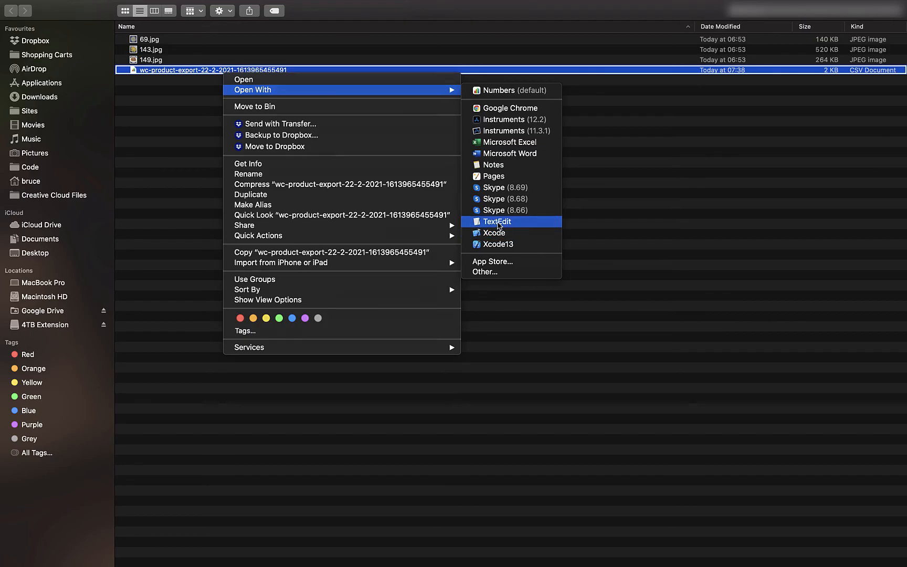
click(497, 222)
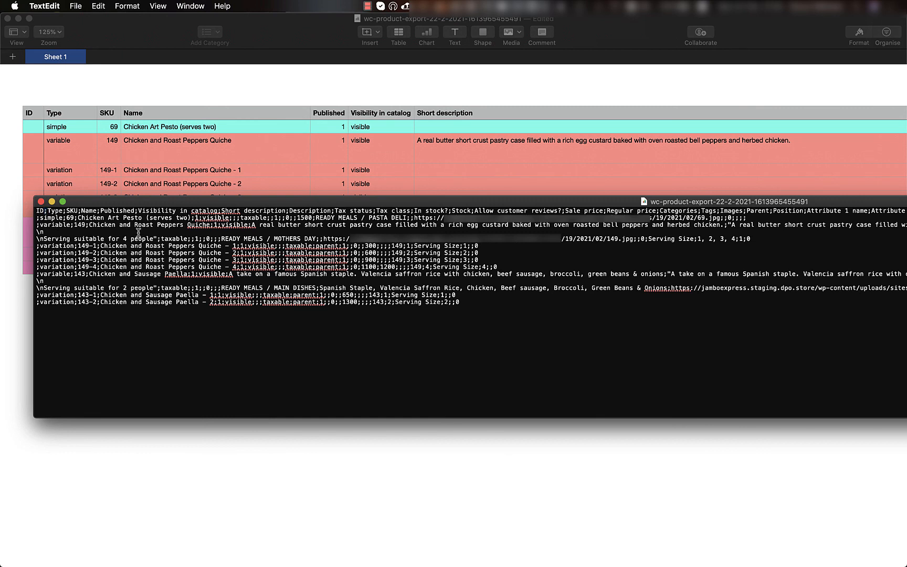
Step: Examine the CSV text record by record, selecting the header line, the products with their multi-line descriptions, and the variation lines
double_click(55, 211)
click(48, 211)
triple_click(37, 211)
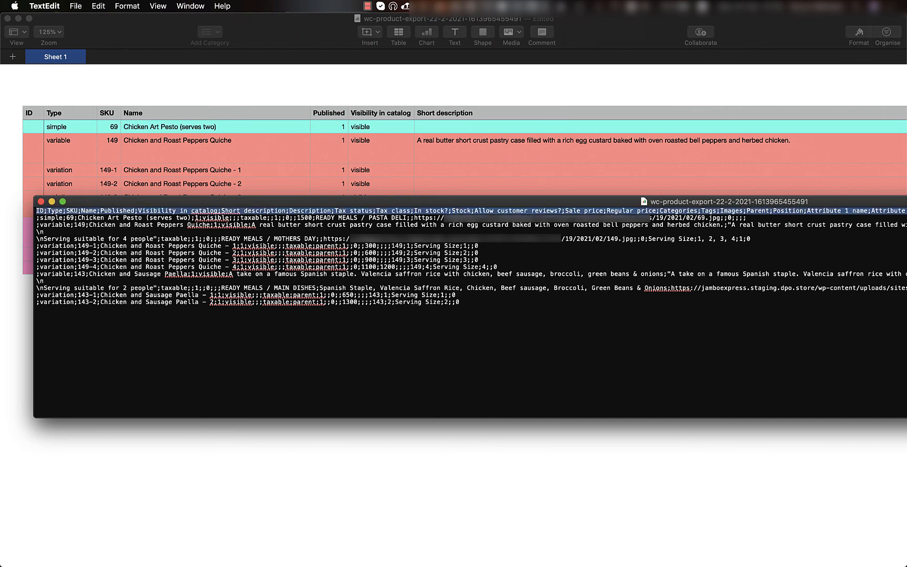
click(36, 218)
key(shift+Down)
key(Right)
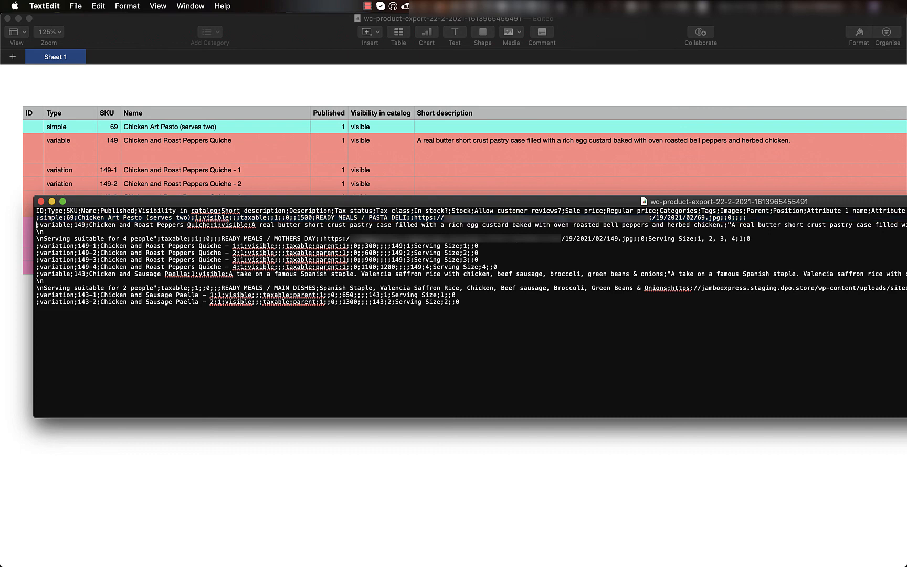
key(shift+Down)
key(shift+Down)
key(shift+Down)
key(Right)
key(shift+Down)
key(shift+Down)
key(shift+Down)
key(shift+Down)
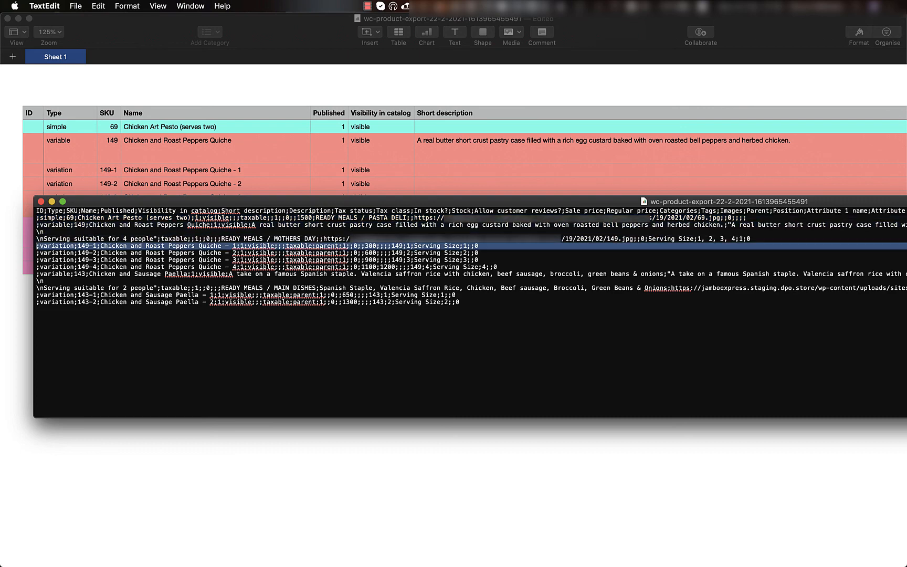
key(Right)
key(shift+Down)
key(shift+Down)
key(shift+Down)
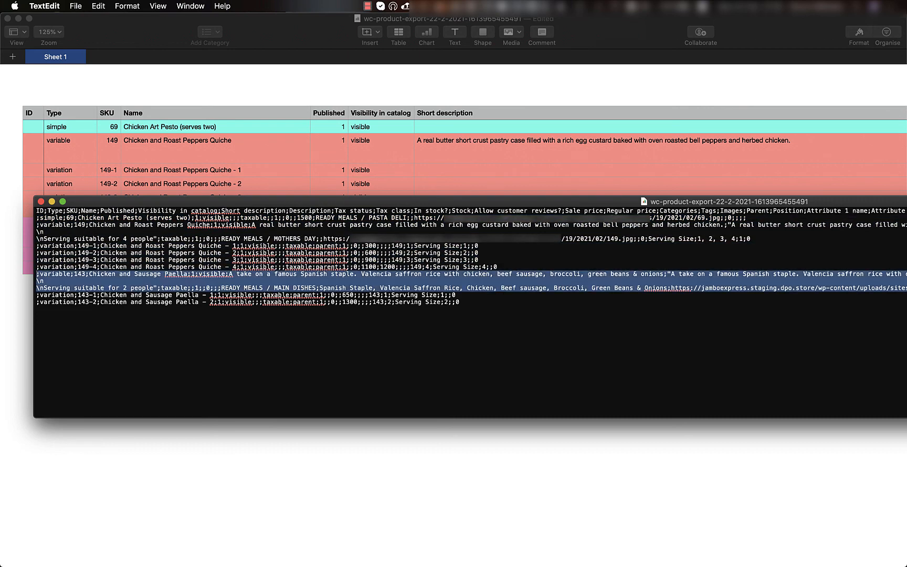
key(Right)
key(shift+Down)
key(shift+Down)
click(86, 329)
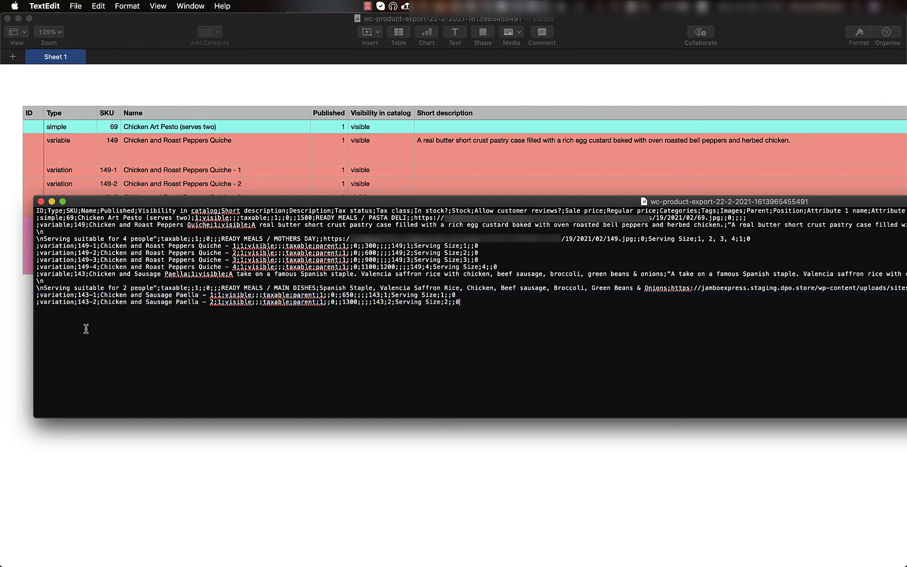
key(ctrl+Left)
key(ctrl+Left)
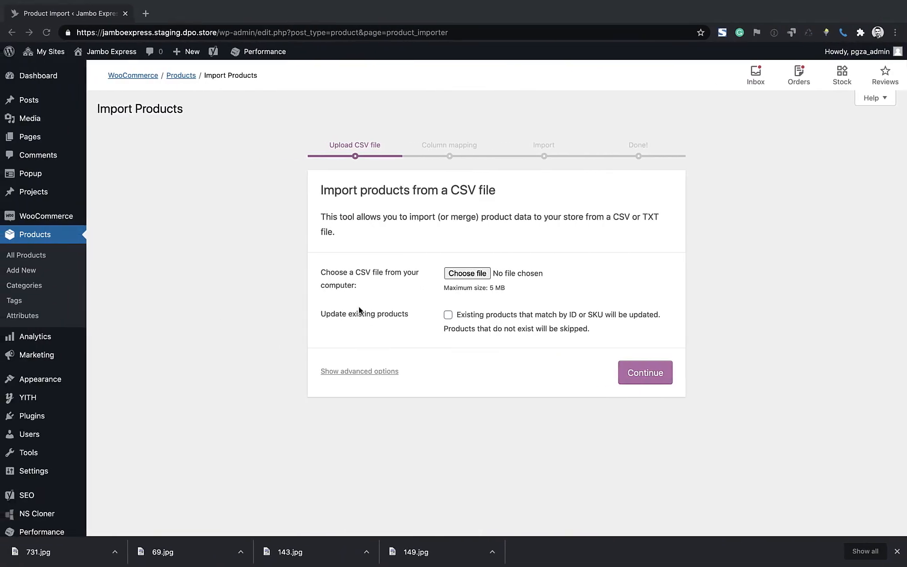
click(467, 273)
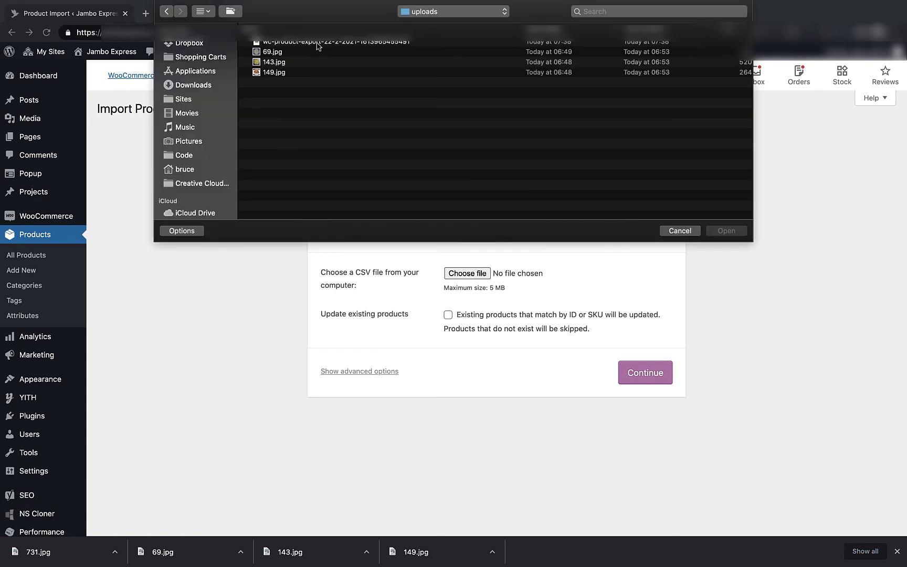
click(317, 43)
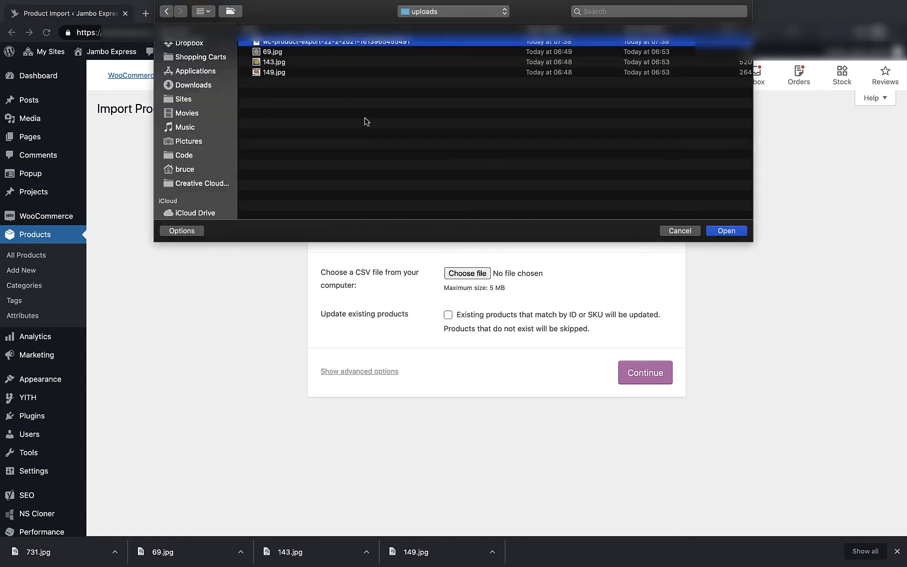
click(726, 230)
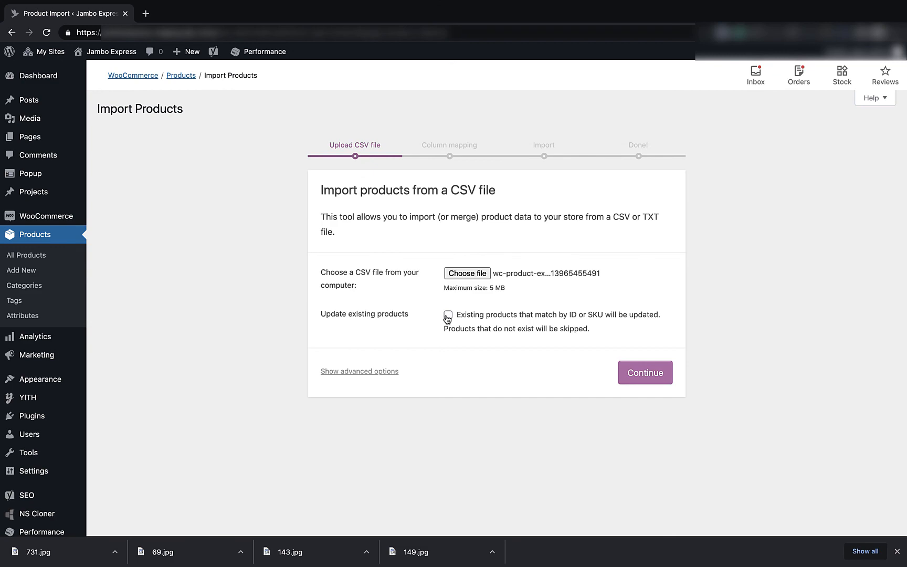
Step: Close the CSV in TextEdit, undo the row deletion in the Numbers sheet and return to the product import page in Chrome
key(ctrl+Right)
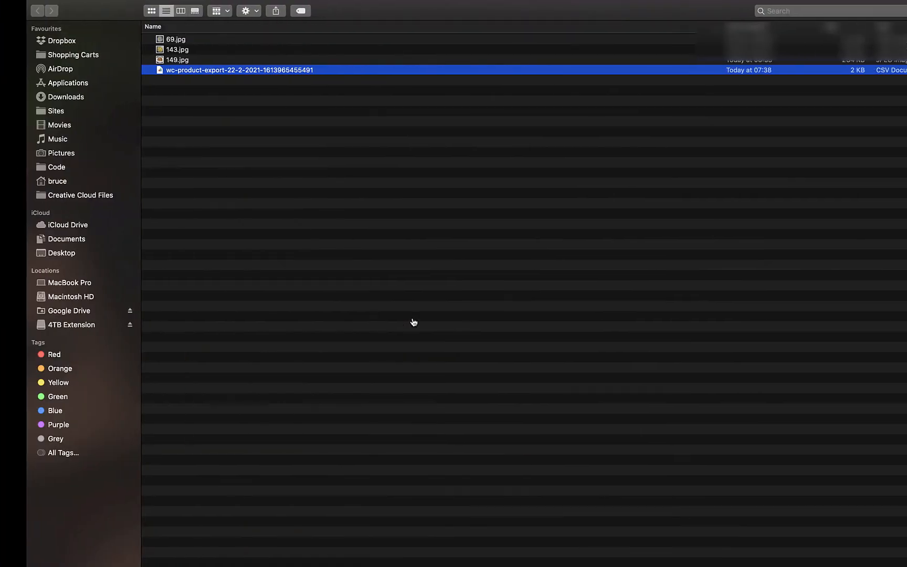
key(ctrl+Right)
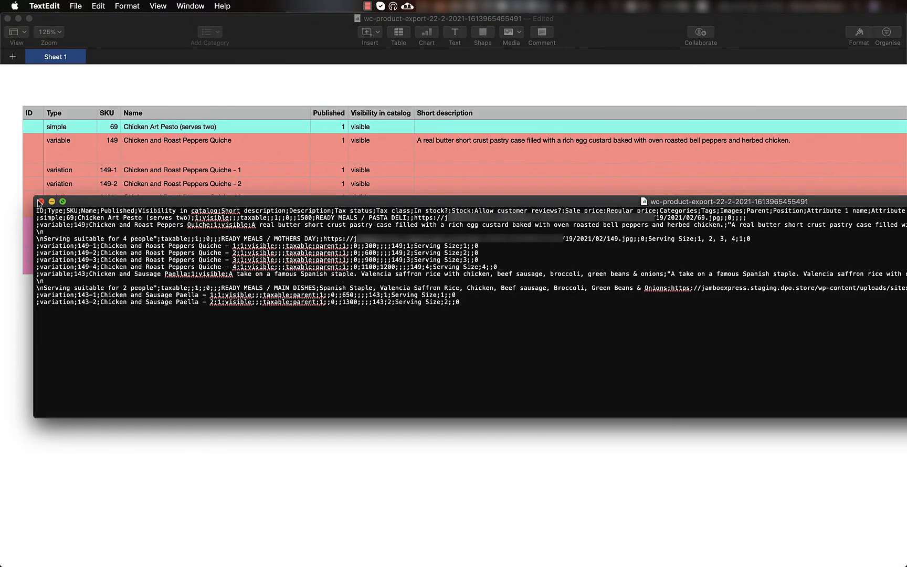
click(43, 202)
click(37, 379)
key(super+z)
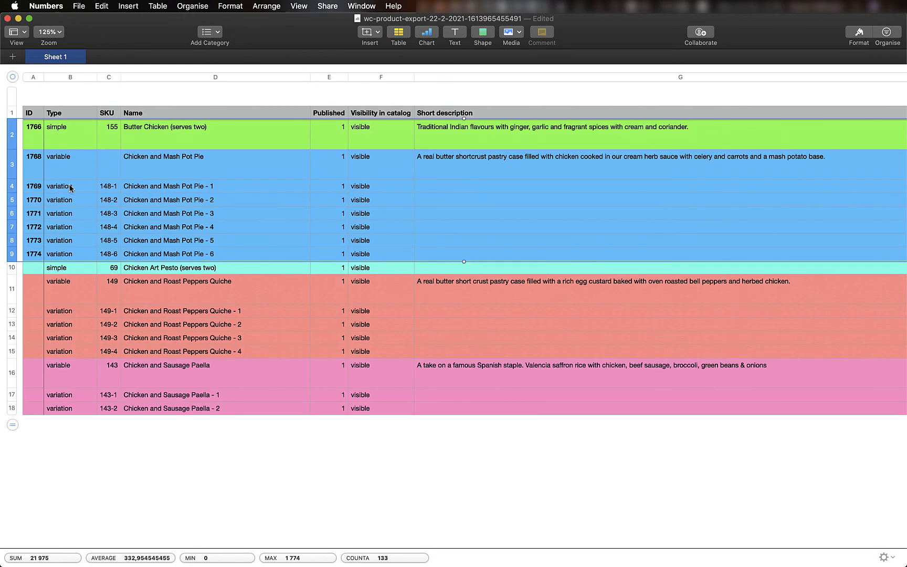
key(ctrl+Left)
key(ctrl+Left)
Step: Leave the update of existing products disabled and show the advanced import options
click(448, 315)
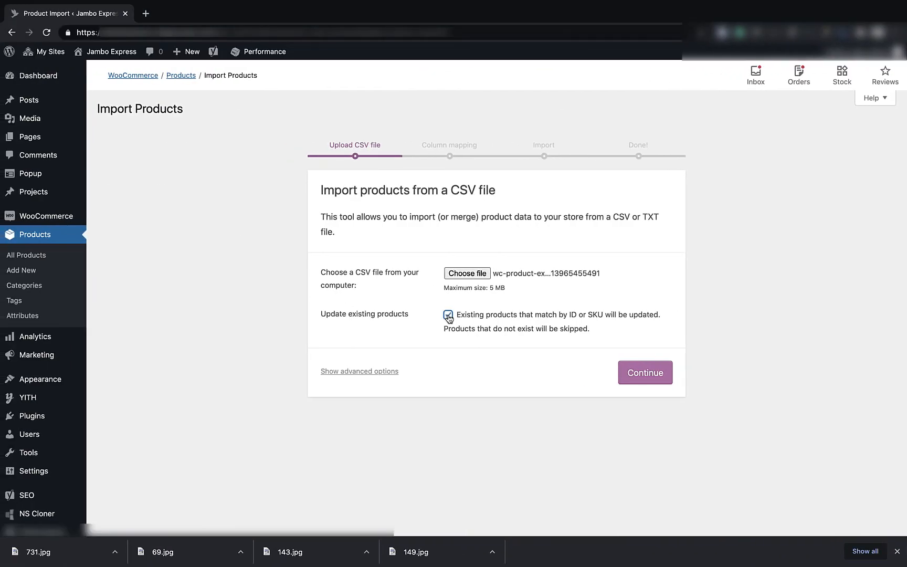
click(448, 316)
click(374, 372)
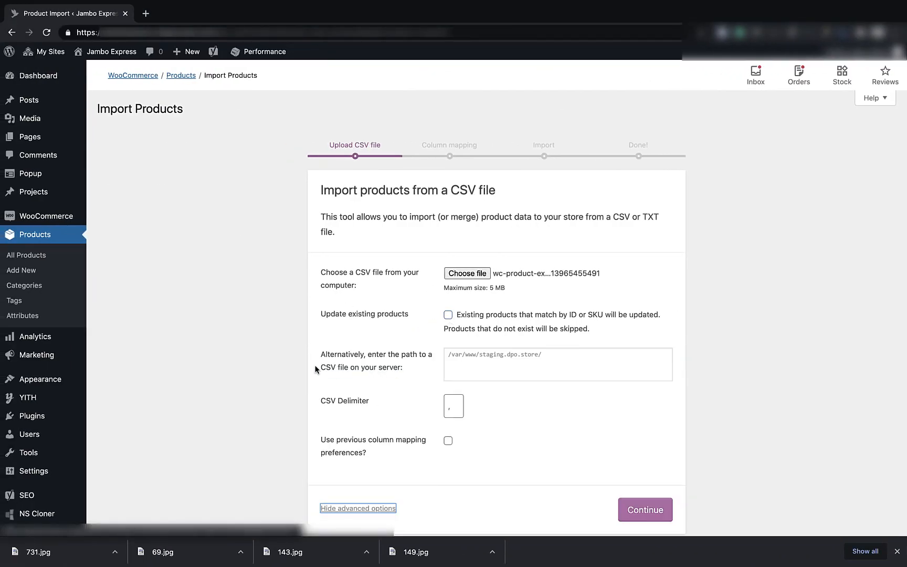
scroll(252, 372, down, 2)
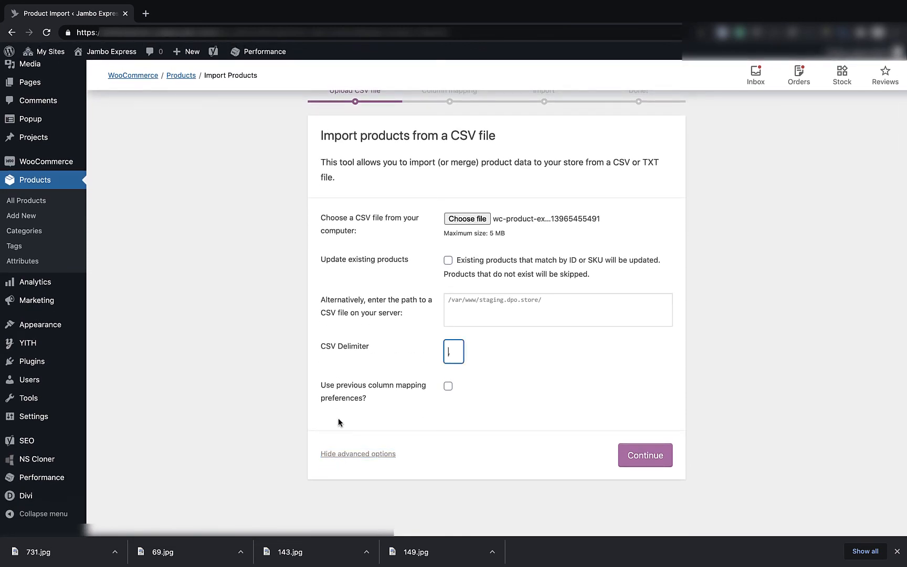
Step: Set the CSV delimiter to a semicolon, leave previous column mapping preferences off, and continue to the column mapping
click(312, 353)
click(459, 354)
click(518, 365)
click(449, 388)
click(645, 455)
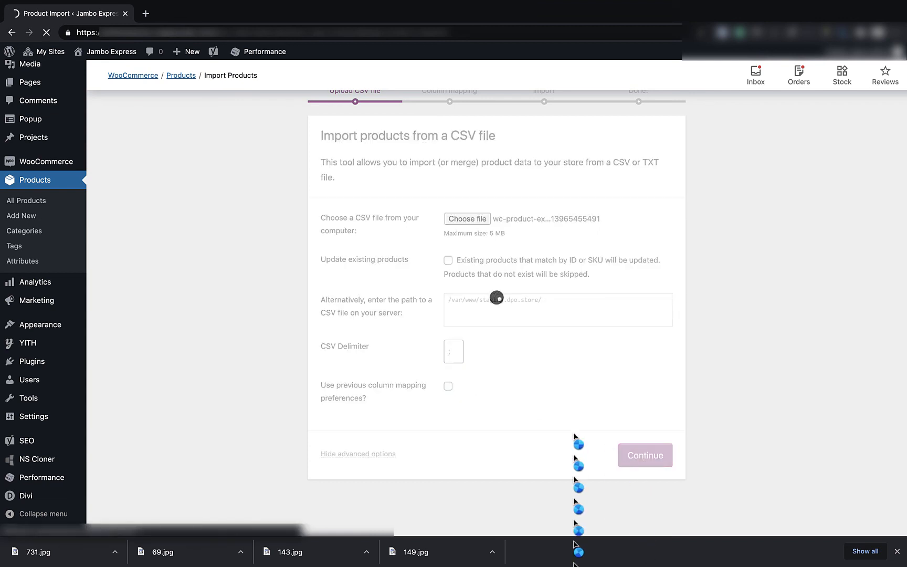
scroll(461, 341, down, 4)
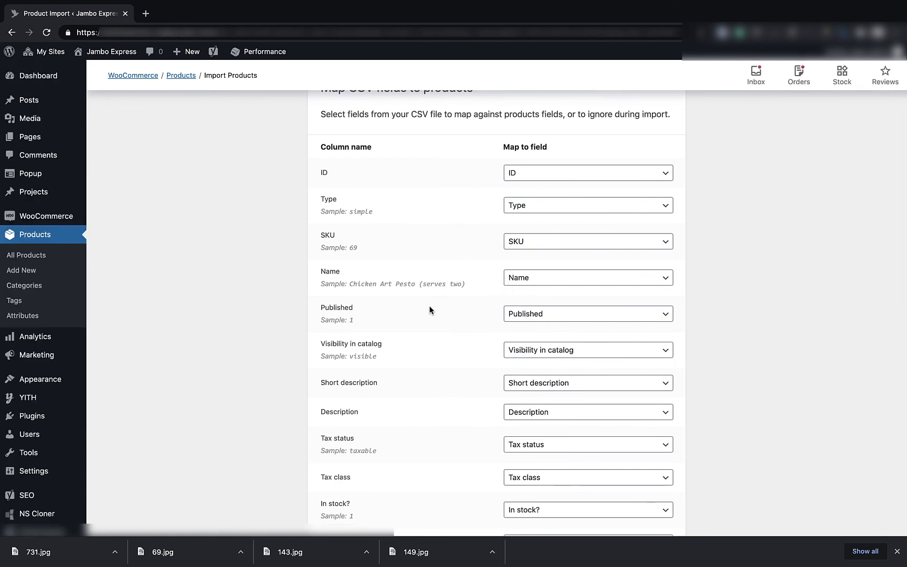
Step: Review the column mapping down to the attribute fields, keep it as is, and run the product importer
scroll(429, 309, down, 2)
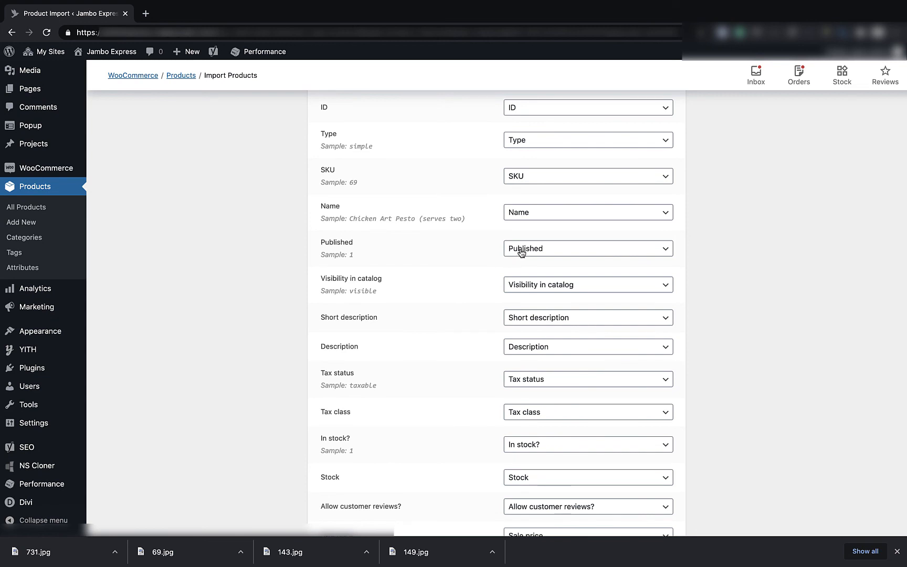
scroll(454, 311, down, 4)
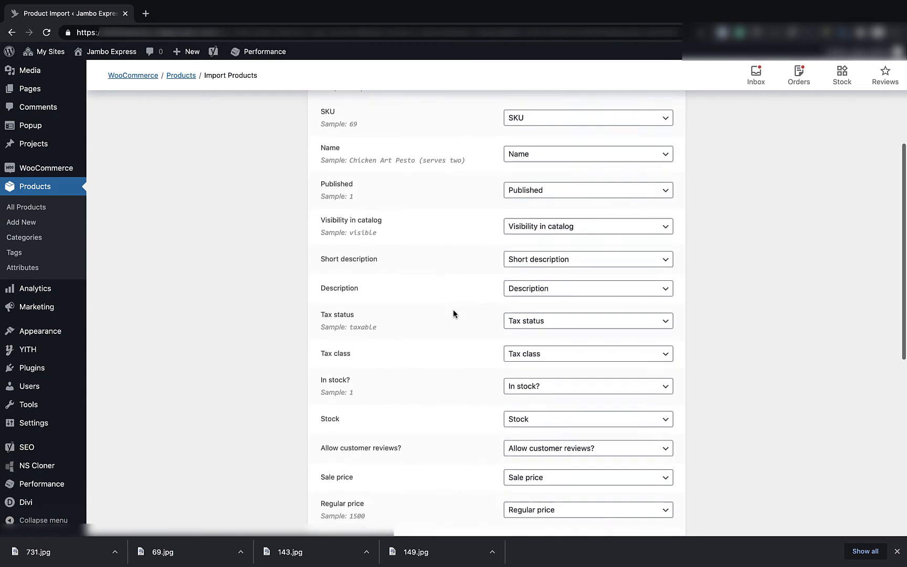
scroll(455, 304, down, 3)
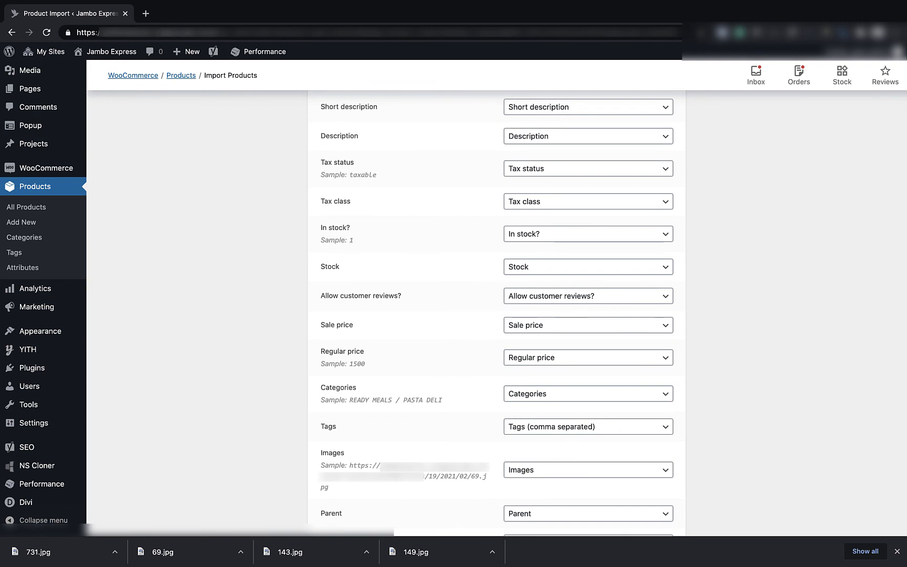
scroll(396, 256, down, 1)
scroll(395, 256, down, 7)
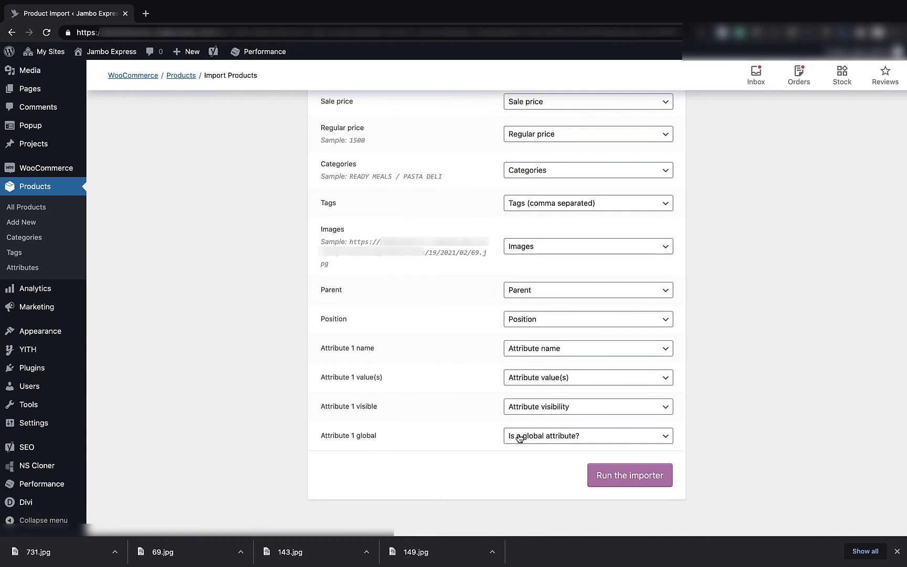
click(632, 484)
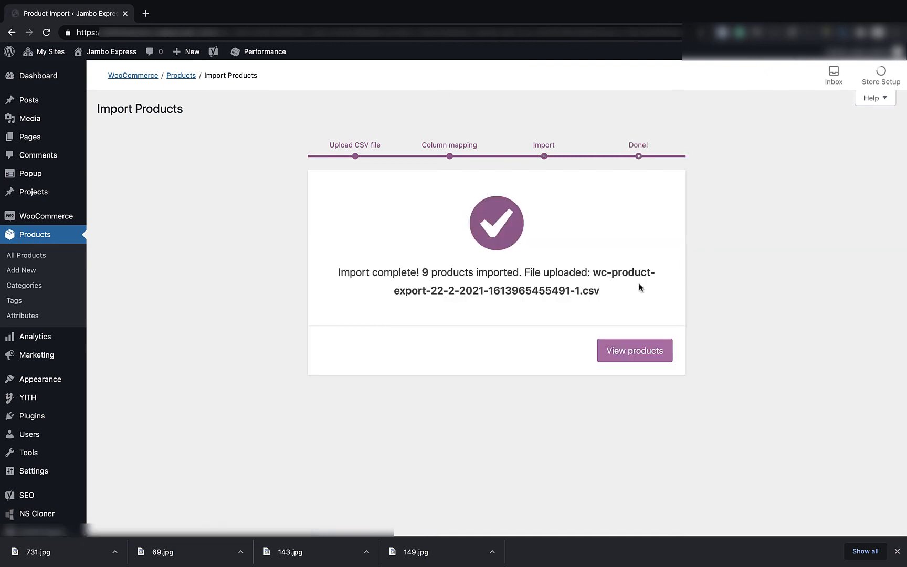
double_click(492, 277)
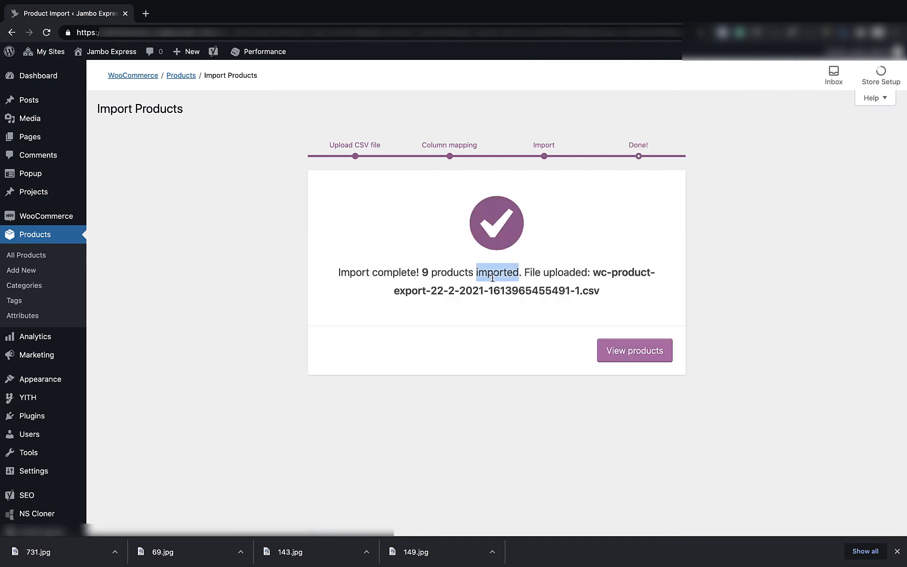
Step: View the imported products and open Chicken Art Pesto, Chicken and Roast Peppers Quiche, and Chicken and Sausage Paella in separate browser tabs
click(621, 350)
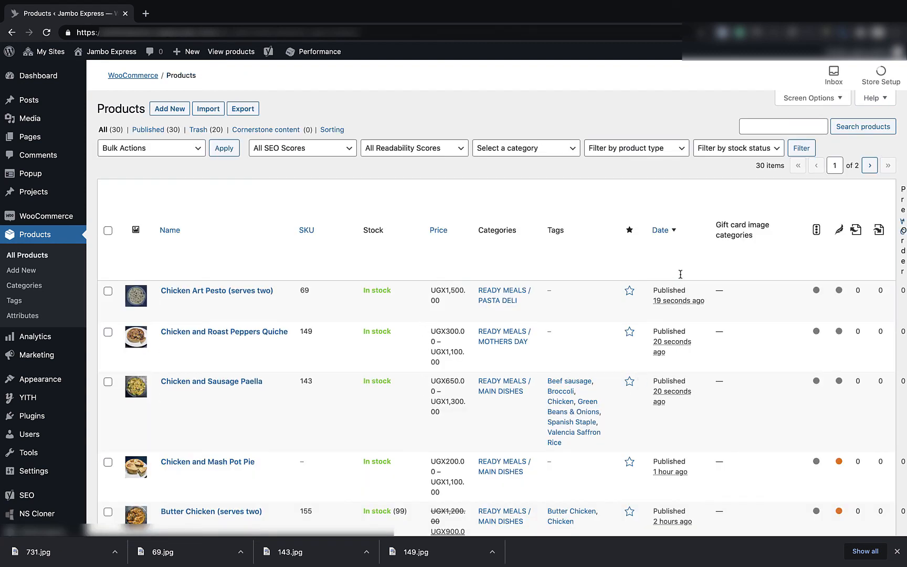
scroll(675, 398, down, 1)
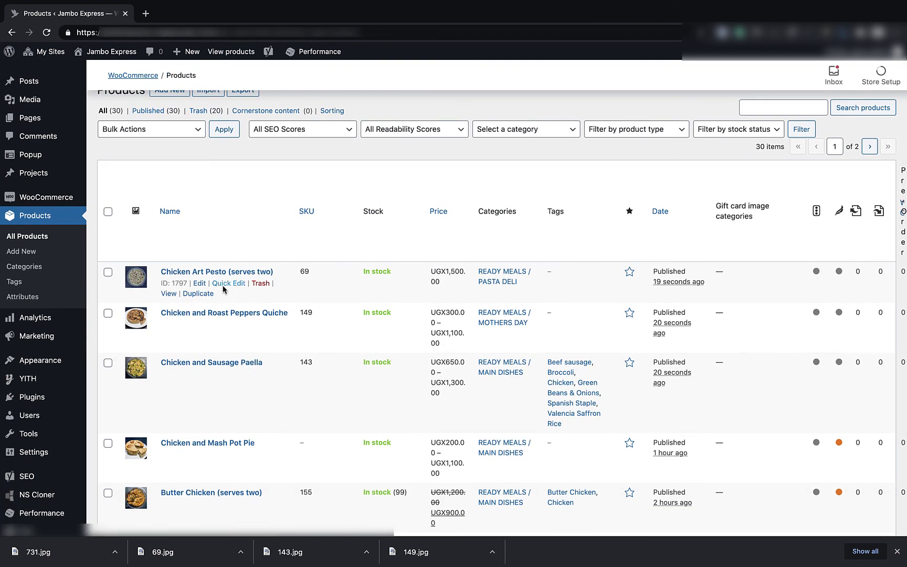
super+click(168, 293)
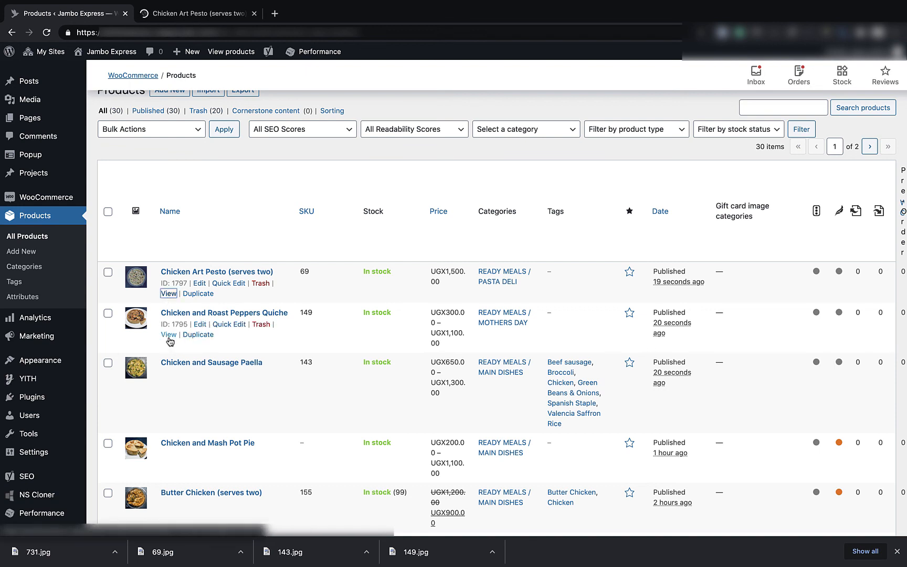
super+click(169, 336)
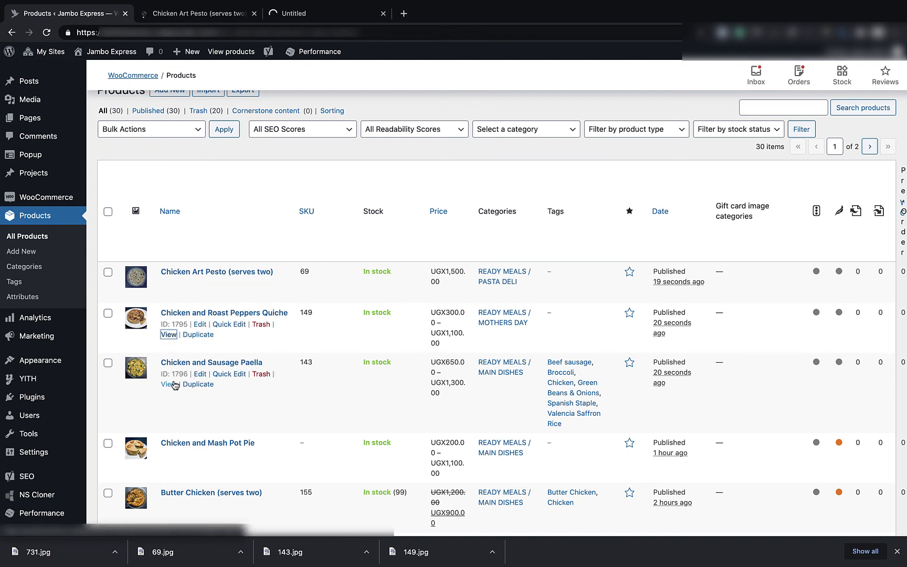
super+click(174, 385)
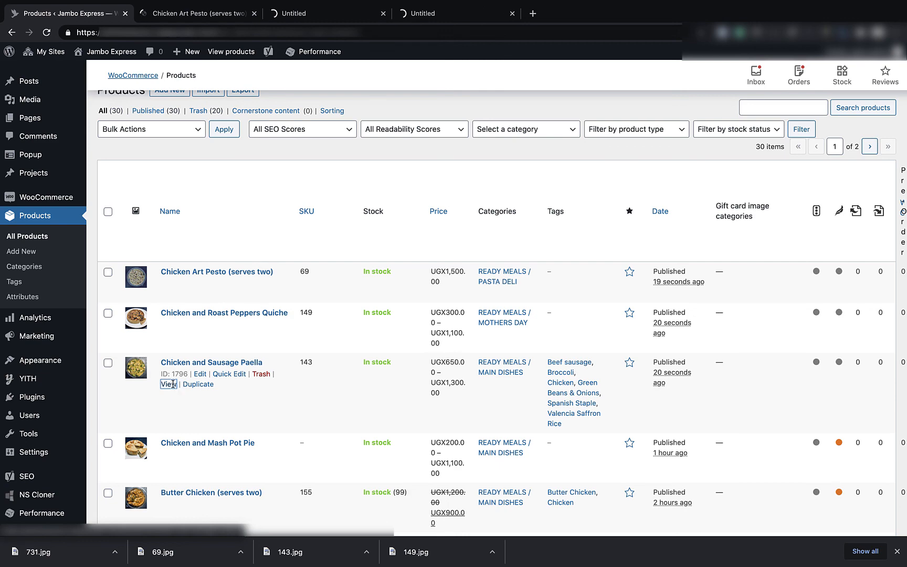
Step: Check the Chicken Art Pesto (serves two) store page against its row in the Numbers sheet, then return to Chrome
click(212, 20)
scroll(97, 300, down, 5)
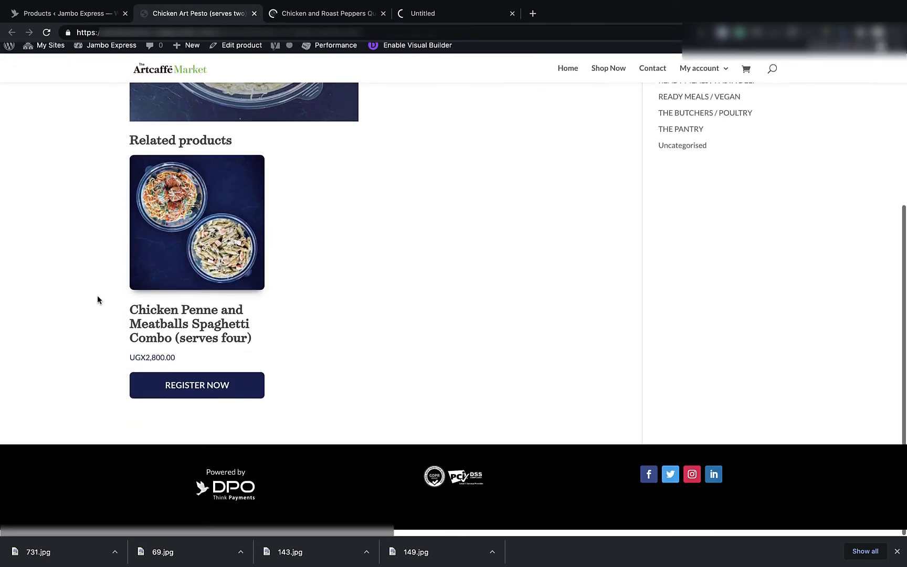
scroll(97, 300, up, 5)
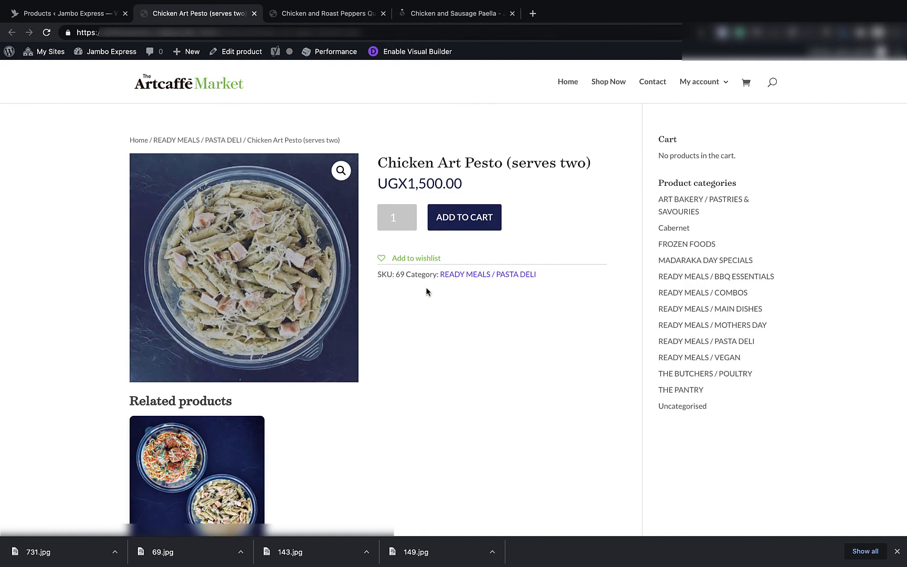
key(ctrl+Right)
key(ctrl+Right)
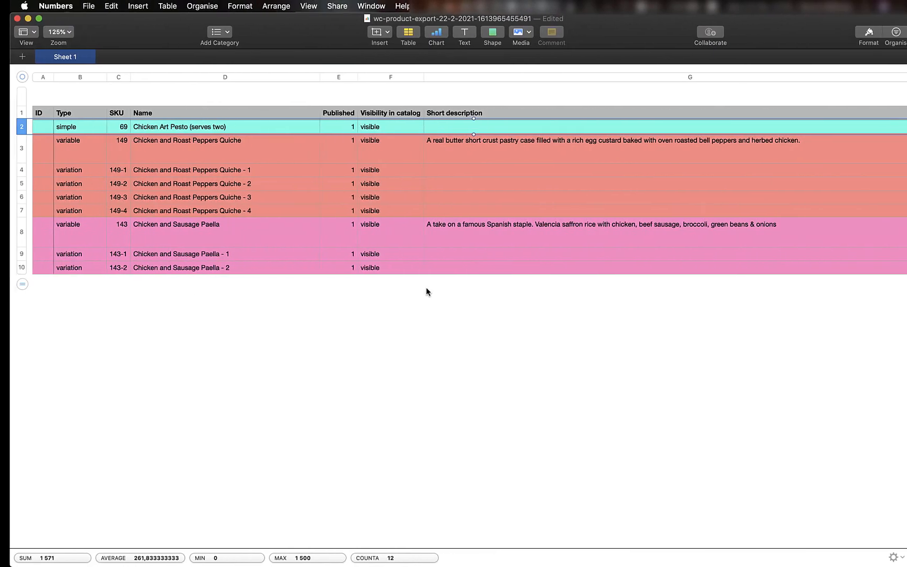
scroll(344, 127, right, 3)
key(ctrl+Left)
key(ctrl+Left)
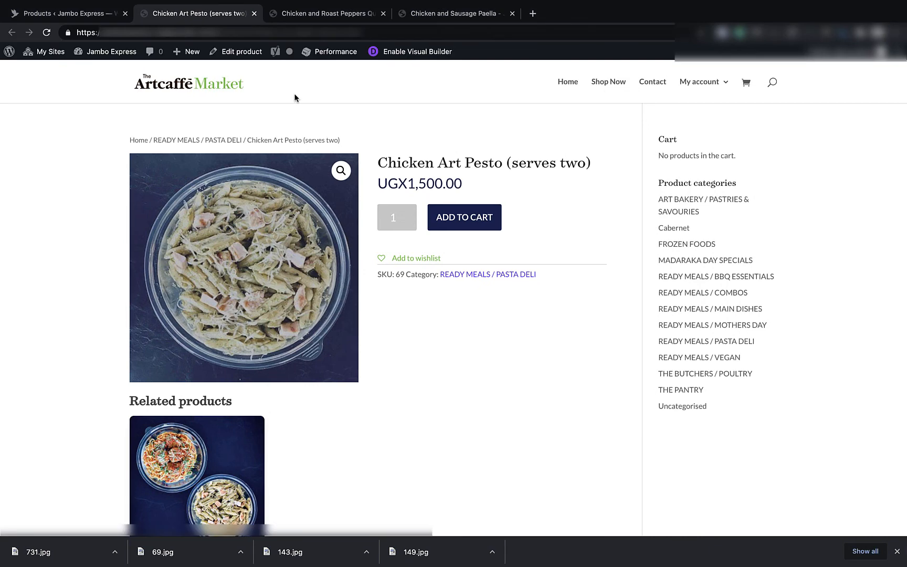
Step: On the Chicken and Roast Peppers Quiche page, choose serving sizes 1, 2, 3 and 4 in turn to check each variation's price
key(ctrl+Tab)
scroll(303, 187, down, 1)
click(511, 217)
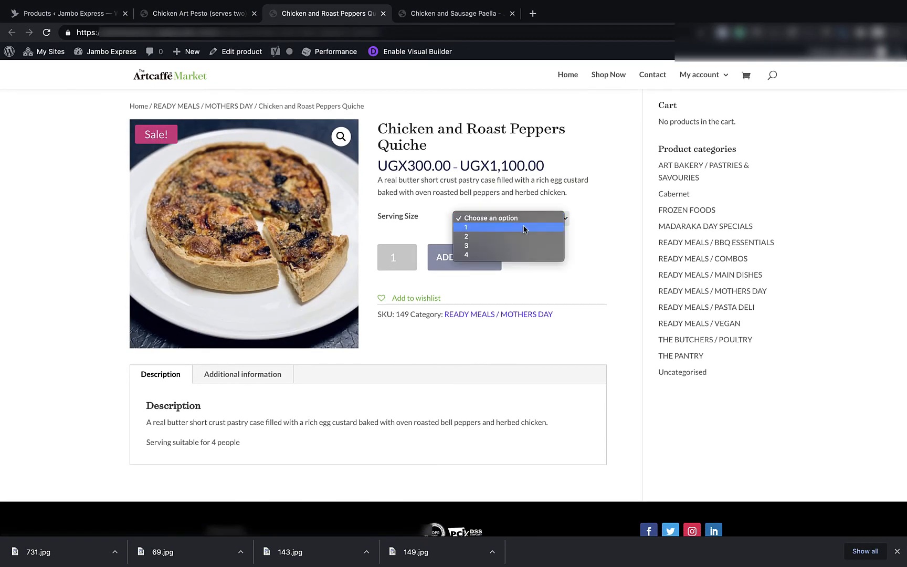
click(524, 227)
click(515, 222)
click(514, 226)
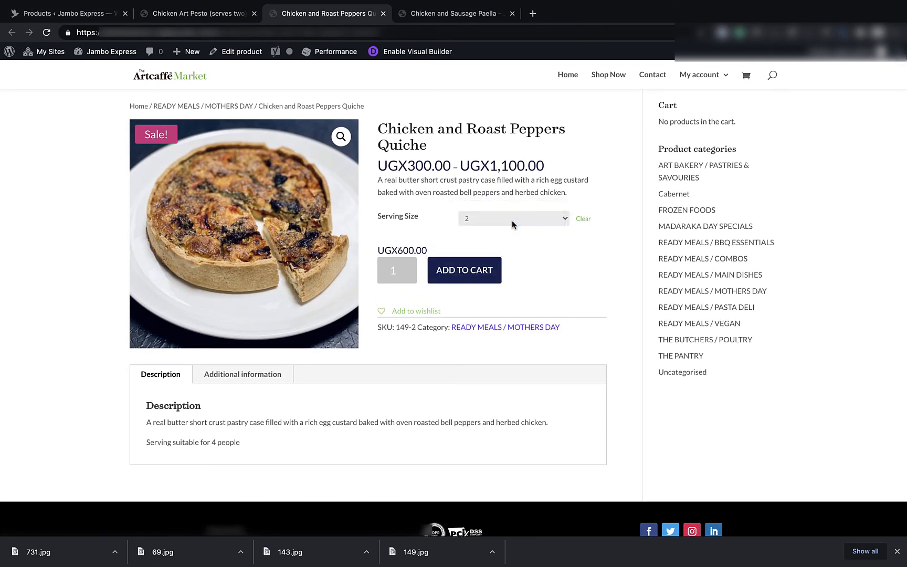
click(509, 220)
click(508, 226)
click(496, 217)
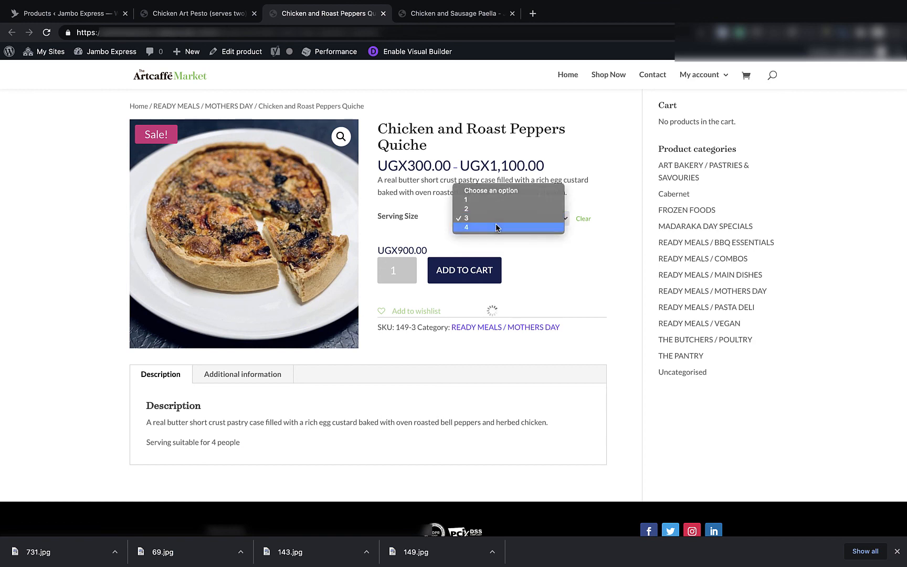
click(496, 226)
scroll(524, 257, down, 2)
scroll(524, 259, up, 2)
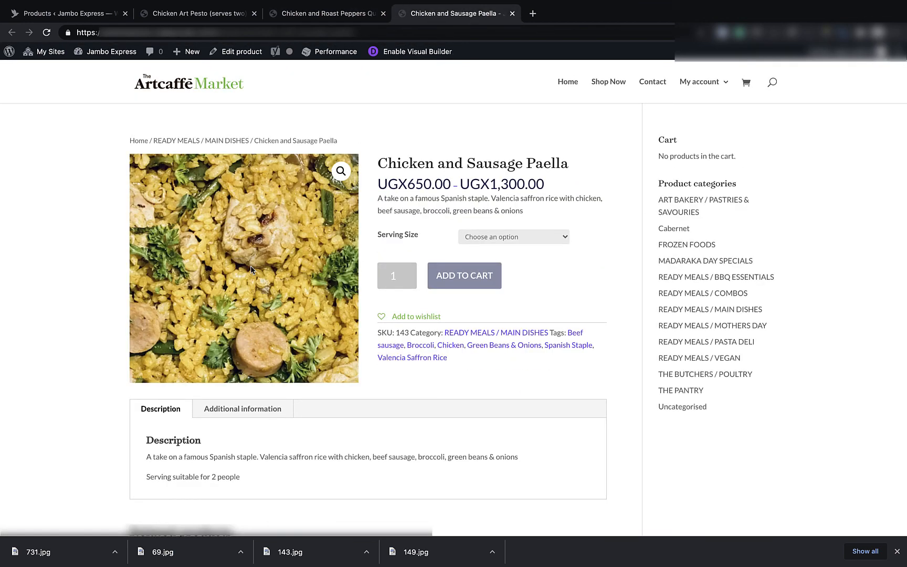
Step: On the Chicken and Sausage Paella page, choose serving sizes 1 and 2 in turn to check each variation's price
scroll(263, 262, down, 2)
click(505, 172)
click(505, 181)
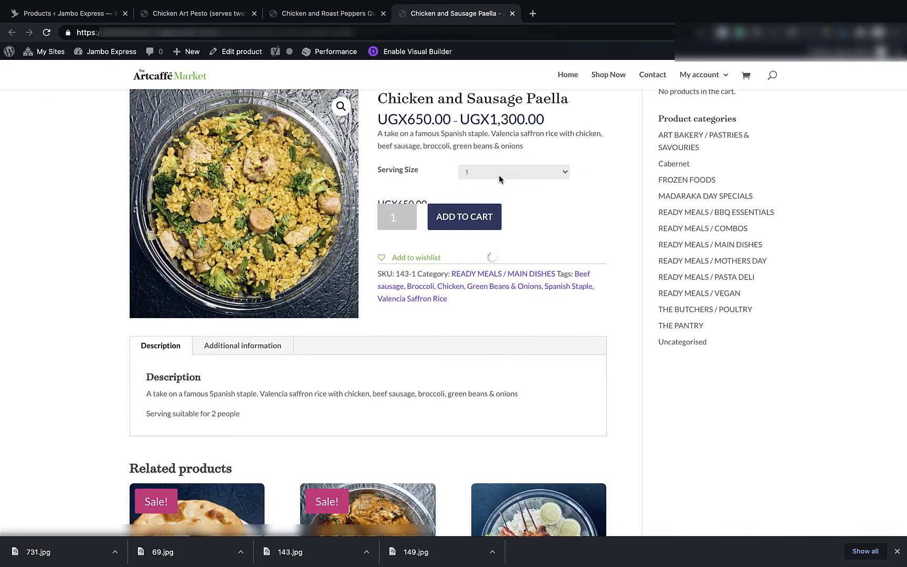
click(505, 173)
click(503, 180)
Step: Revisit the quiche and pesto product pages for a final comparison, ending on the paella page
click(310, 17)
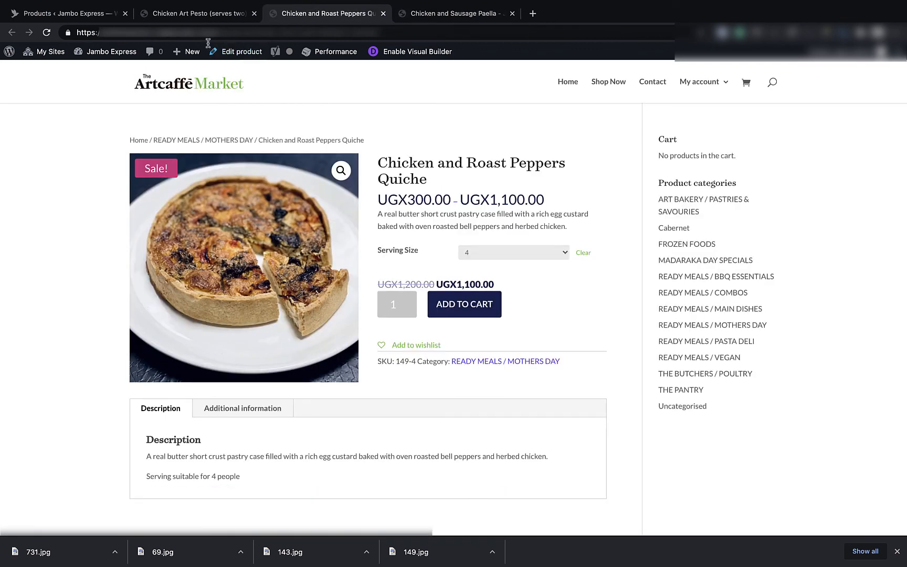
click(214, 20)
click(462, 12)
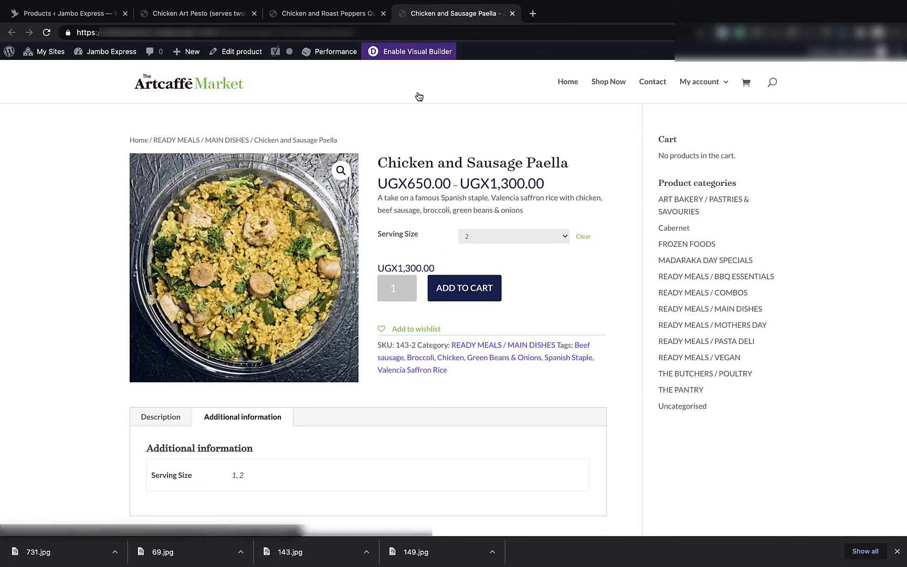